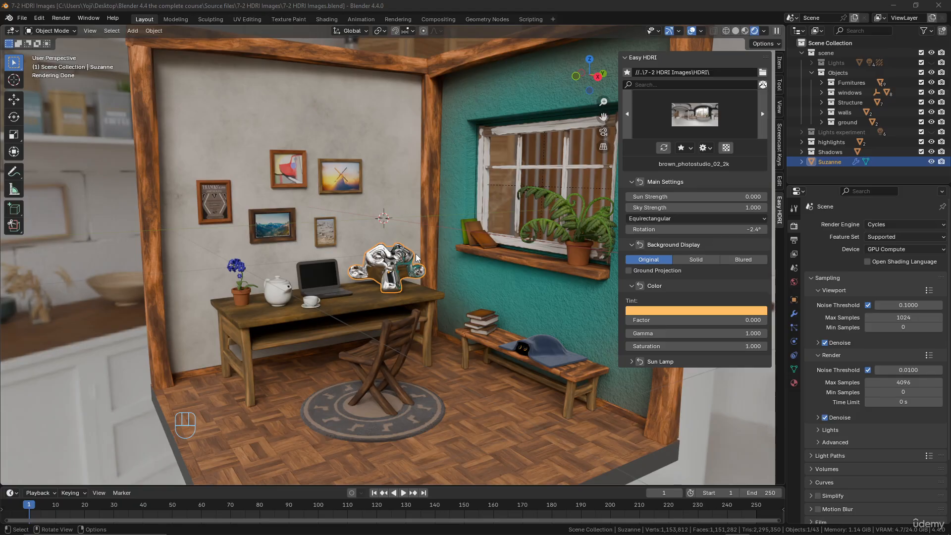
scroll(415, 253, down, 2)
middle_drag(415, 254, 427, 193)
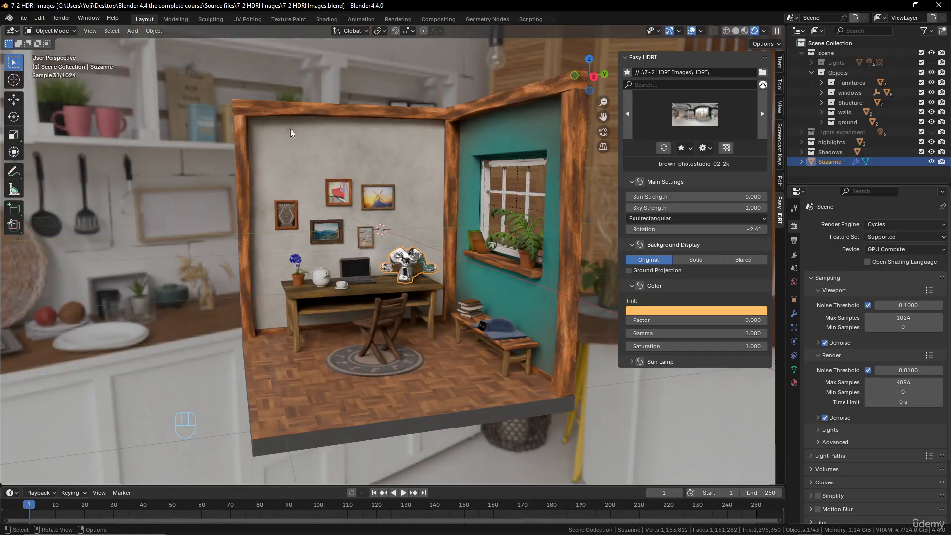
scroll(318, 187, up, 5)
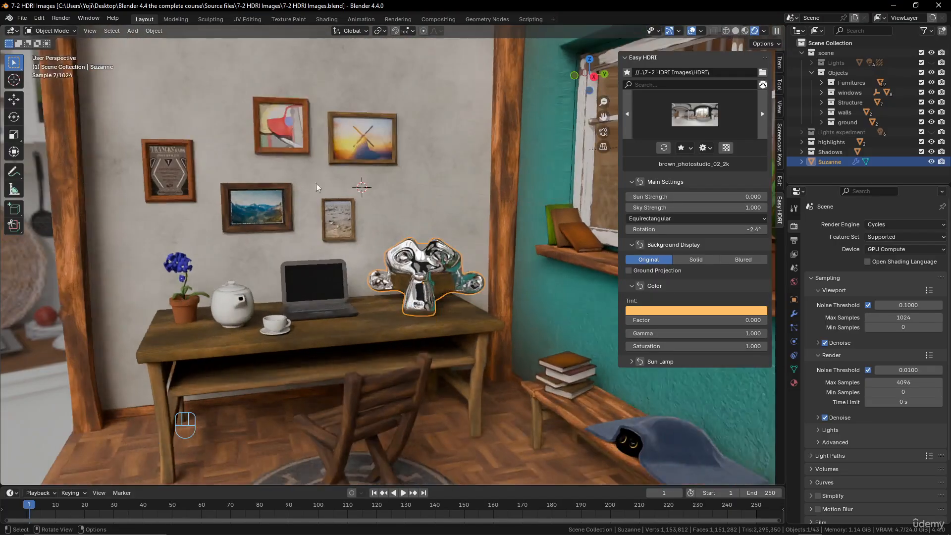
scroll(447, 302, up, 4)
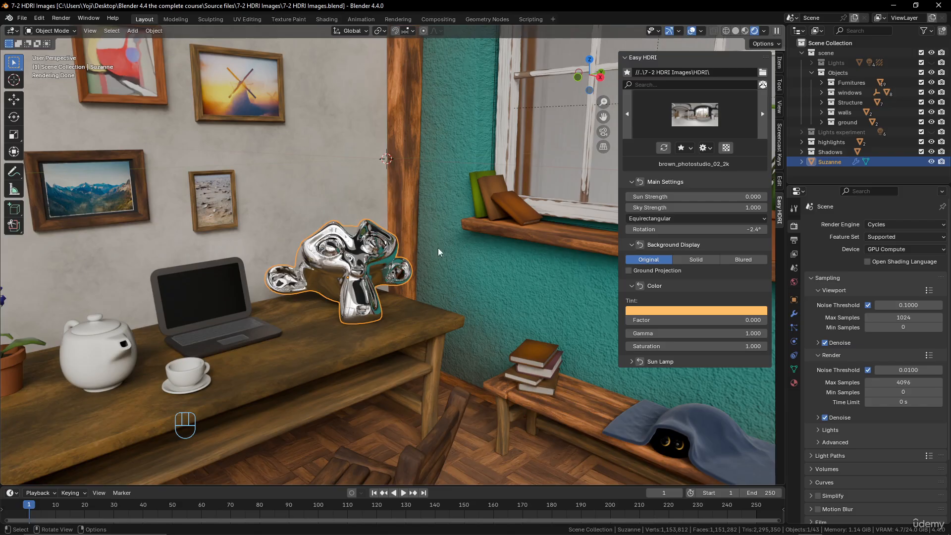
scroll(438, 252, down, 5)
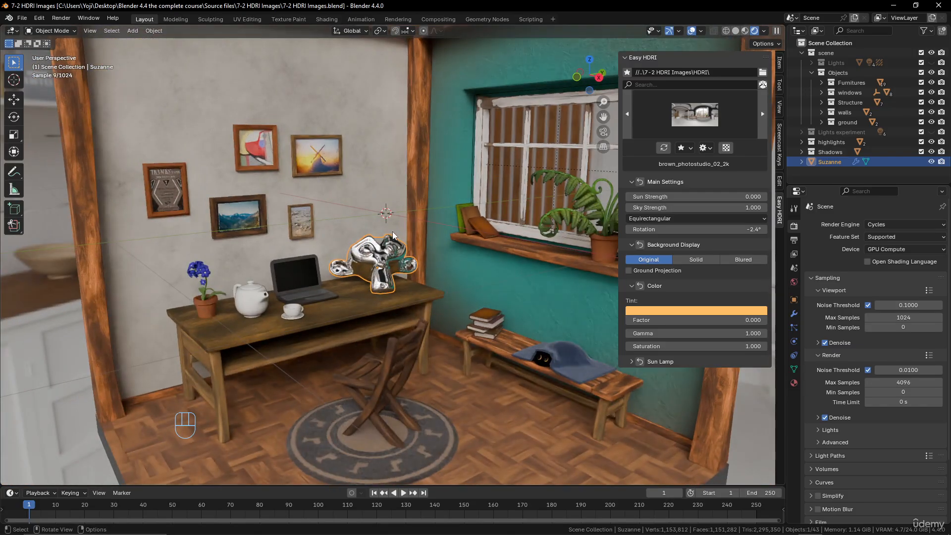
- Switch the render engine to EEVEE, turn off raytracing and inspect the room
click(901, 226)
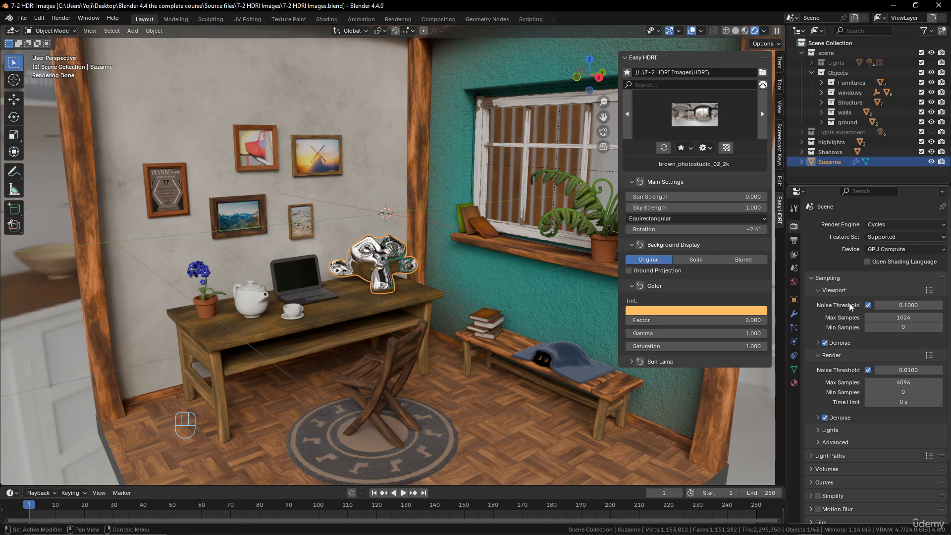
click(900, 225)
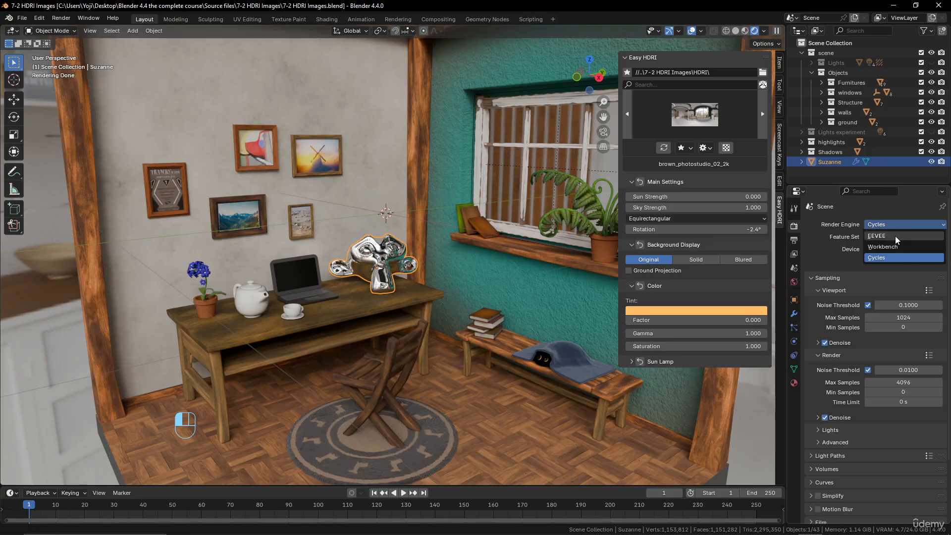
click(896, 236)
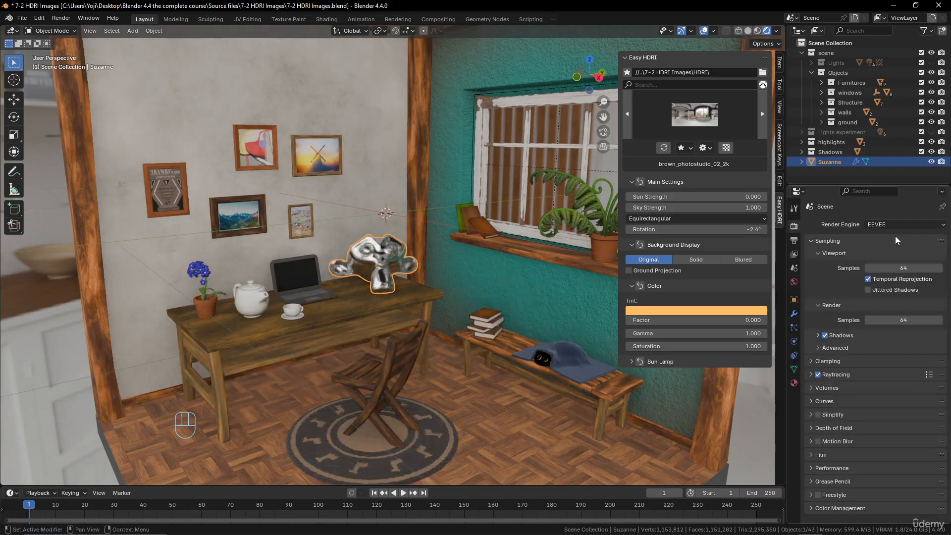
click(821, 375)
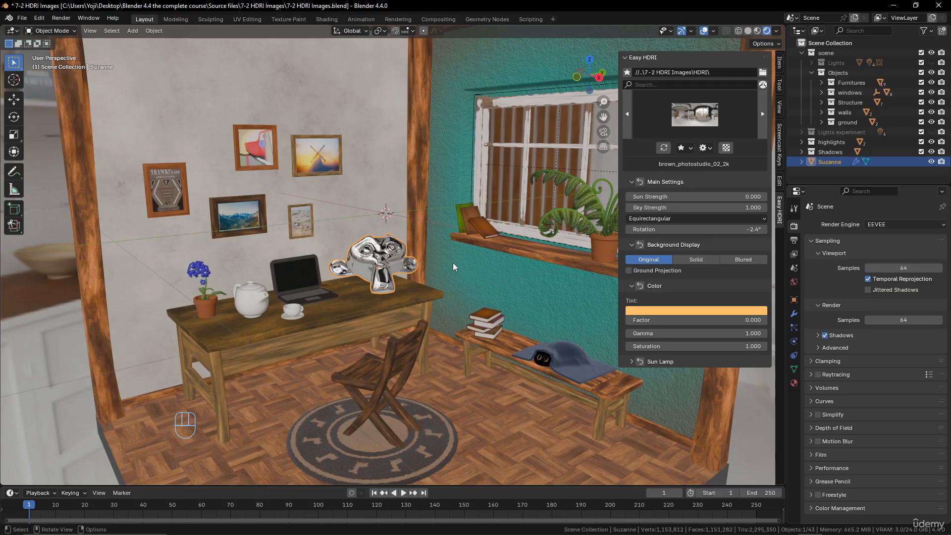
middle_drag(446, 246, 415, 259)
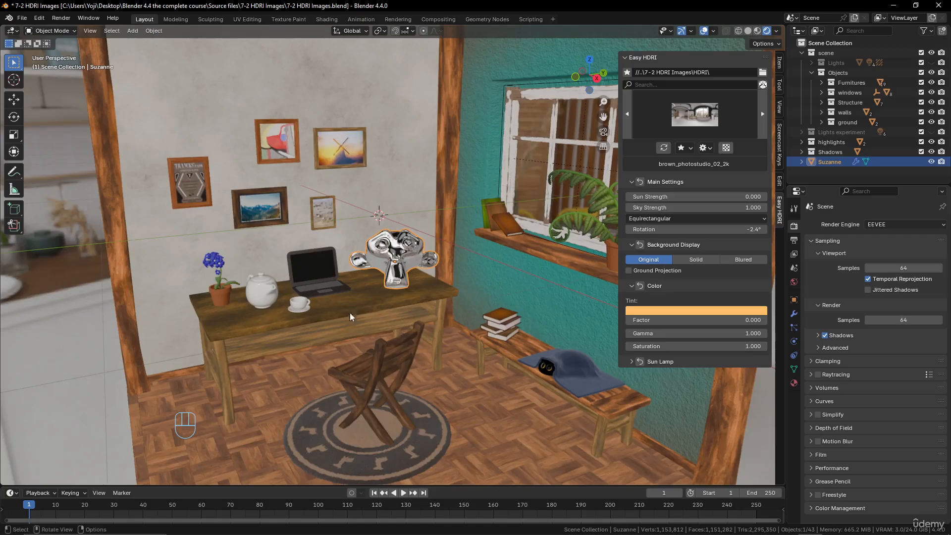
middle_drag(465, 231, 434, 227)
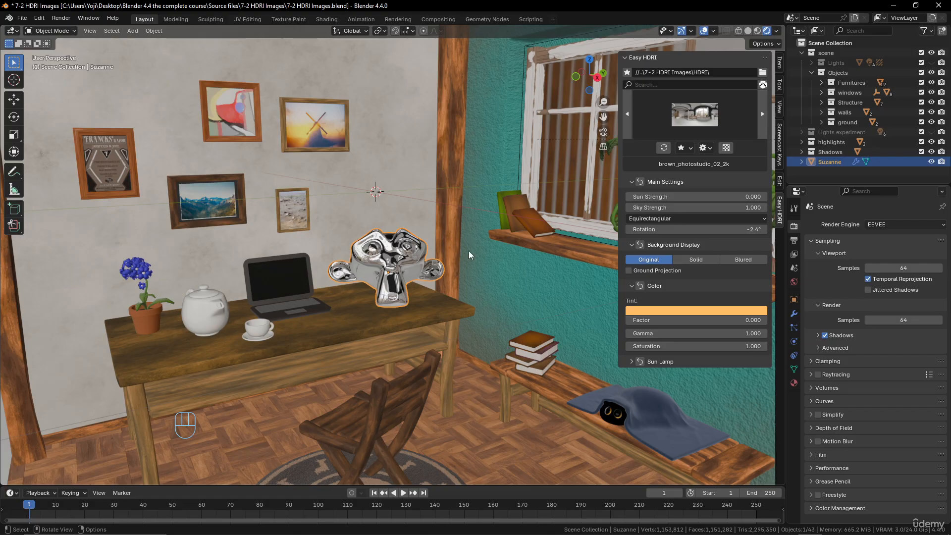
- Switch the render engine to Workbench
click(891, 224)
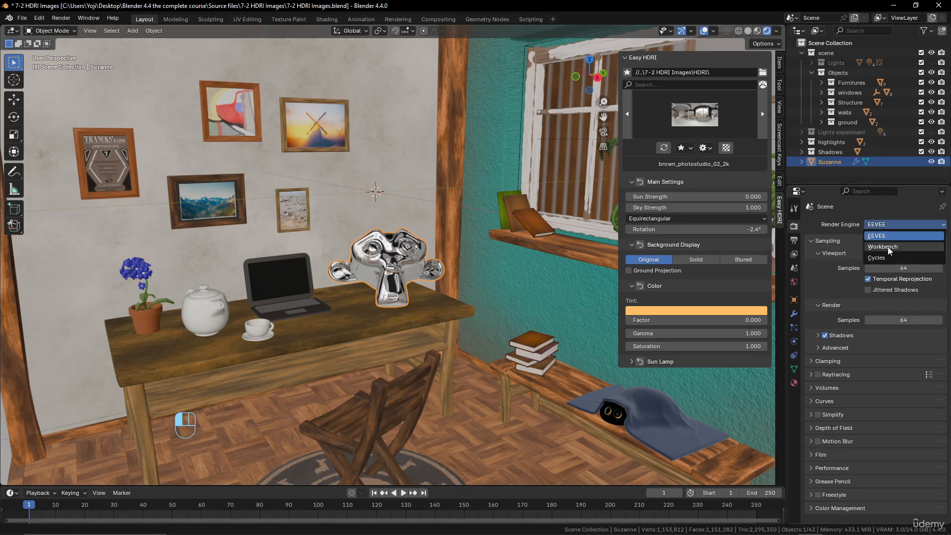
click(889, 235)
scroll(411, 240, up, 3)
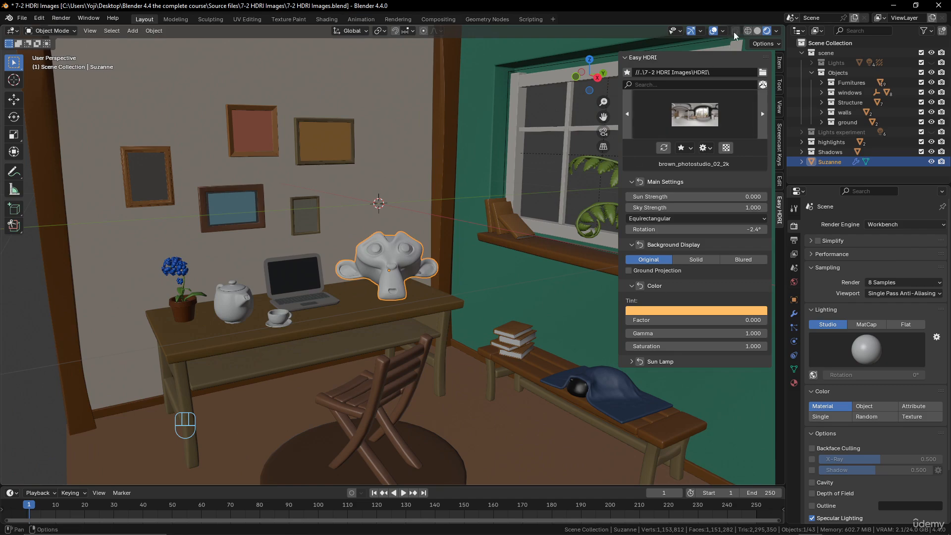
- Compare the Workbench rendered view with solid viewport shading, and examine the shading options and the Workbench render settings
click(768, 31)
click(758, 30)
click(778, 31)
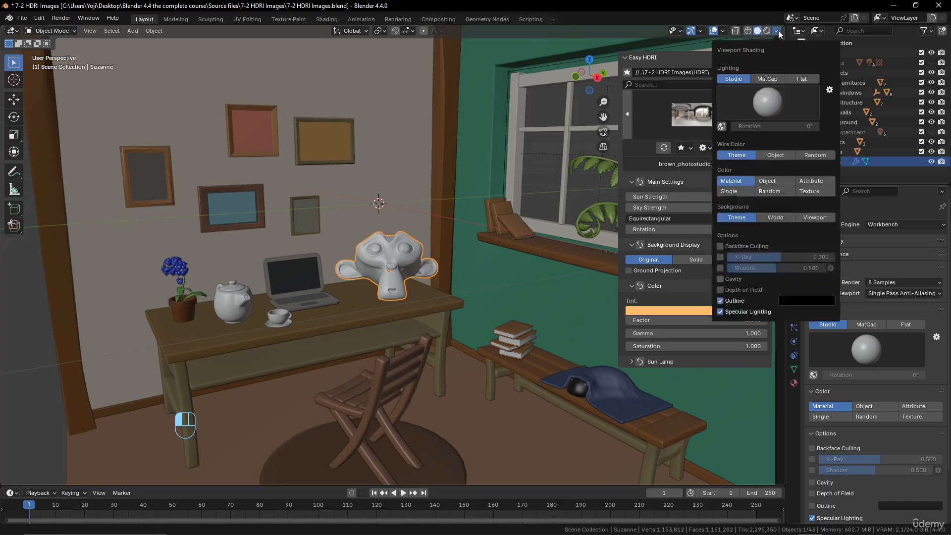
click(767, 30)
scroll(881, 376, down, 3)
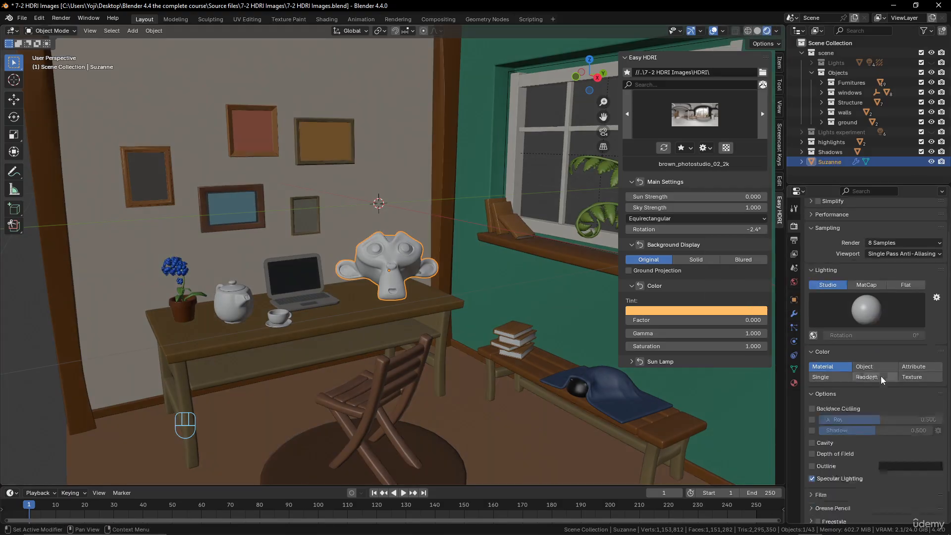
scroll(881, 376, up, 3)
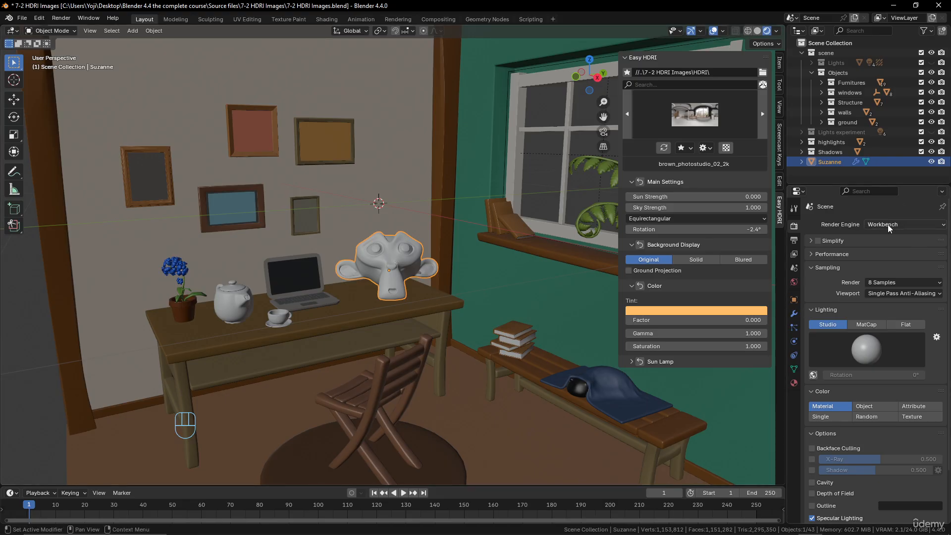
click(909, 224)
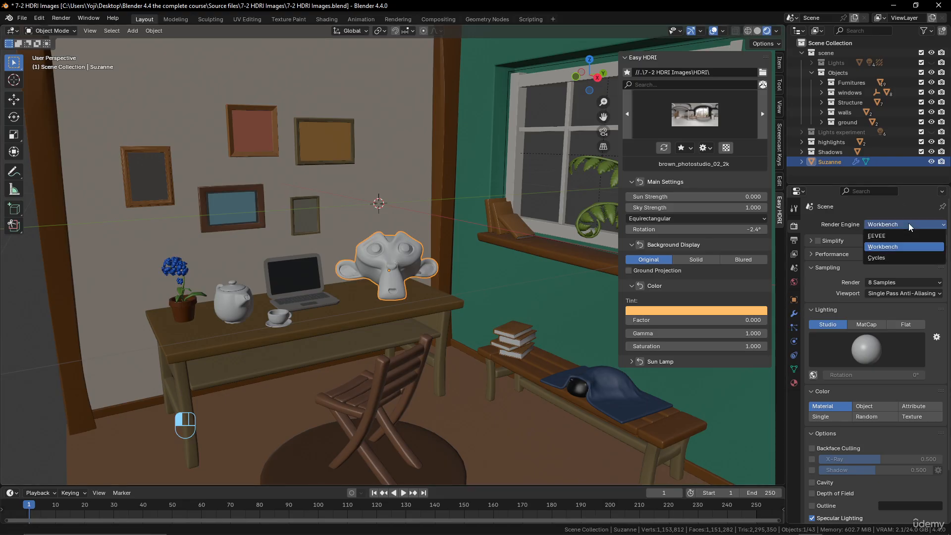
click(895, 252)
- Add a camera to the room scene
scroll(445, 220, down, 6)
middle_drag(445, 220, 406, 242)
scroll(436, 290, up, 4)
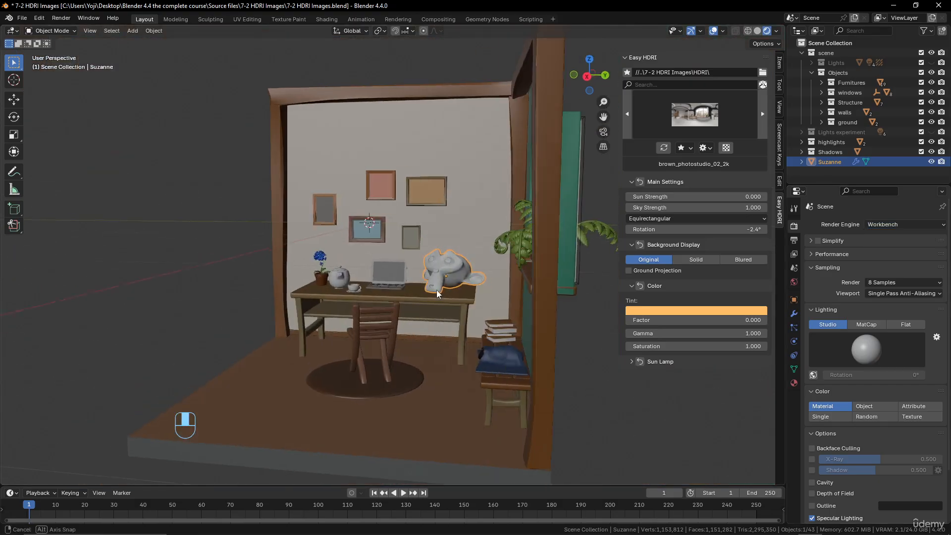
middle_drag(436, 289, 427, 300)
key(shift+a)
mouse_move(427, 300)
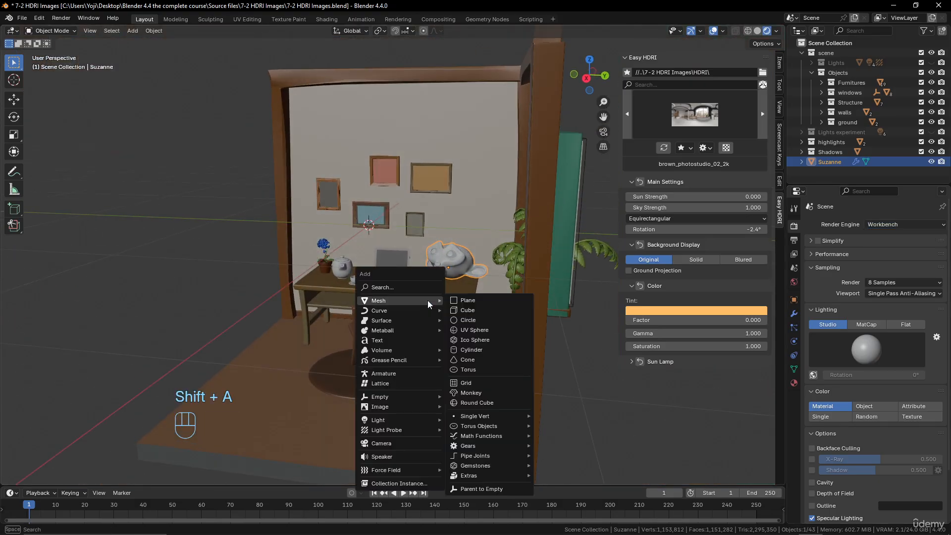
click(412, 444)
- Align the new camera to a view of the desk with the monkey head, and select the camera
middle_drag(451, 374, 478, 367)
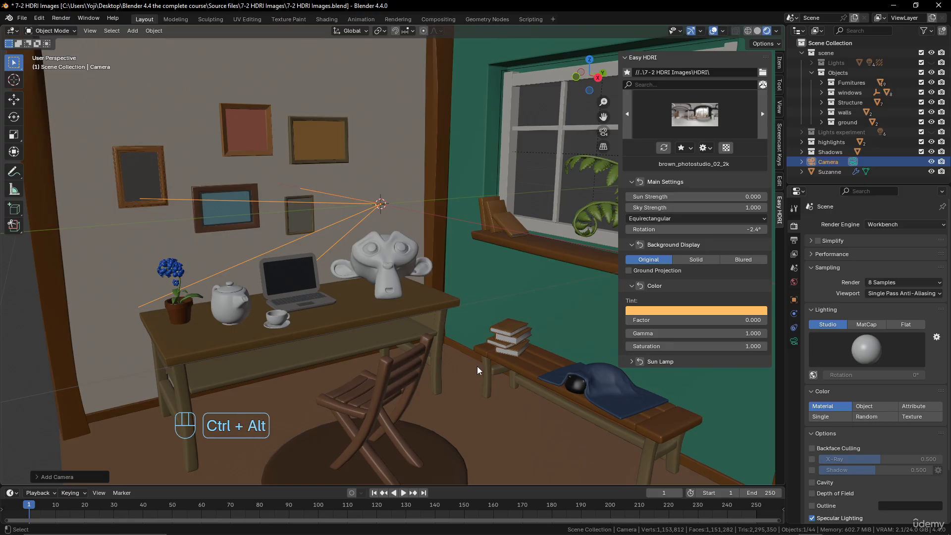
key(ctrl+alt+KP_0)
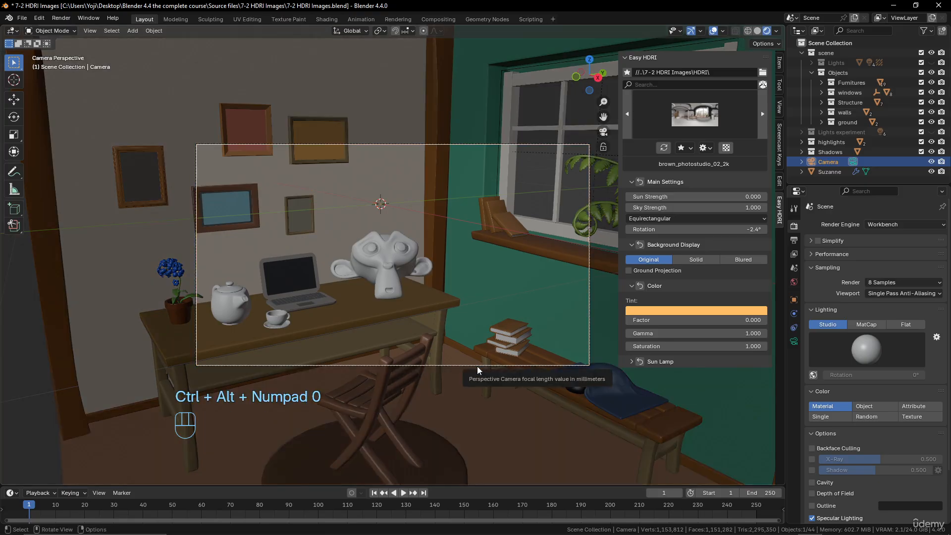
click(477, 366)
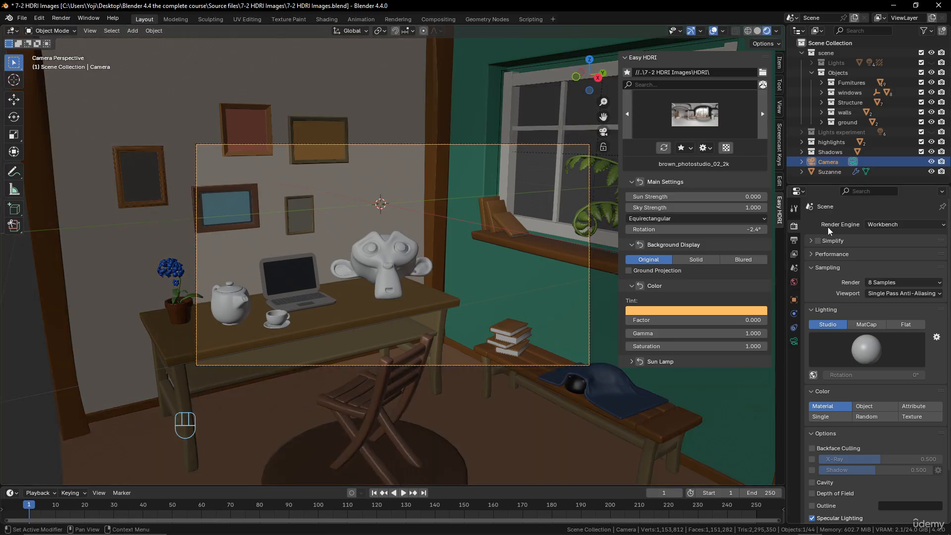
- Set the render engine to Cycles and change the environment HDRI to klippad_dawn_2_2k
click(902, 224)
click(884, 258)
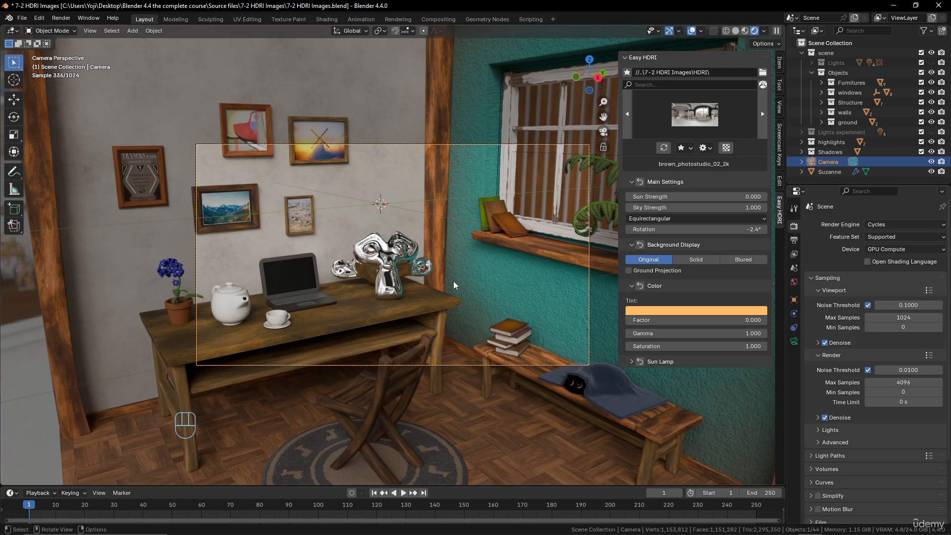
click(698, 114)
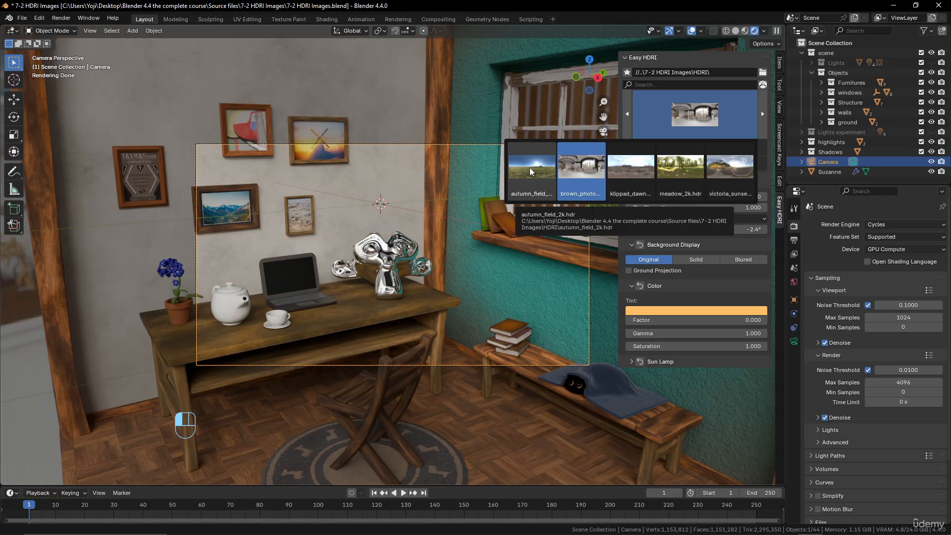
click(630, 164)
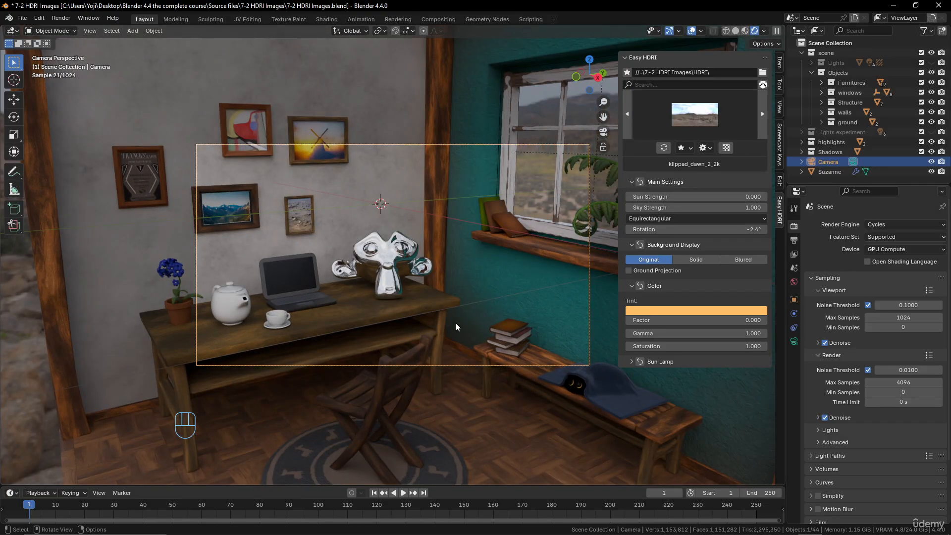
- Make the Lights collection visible in the viewport and set the HDRI's Sky Strength to 0.5
click(932, 63)
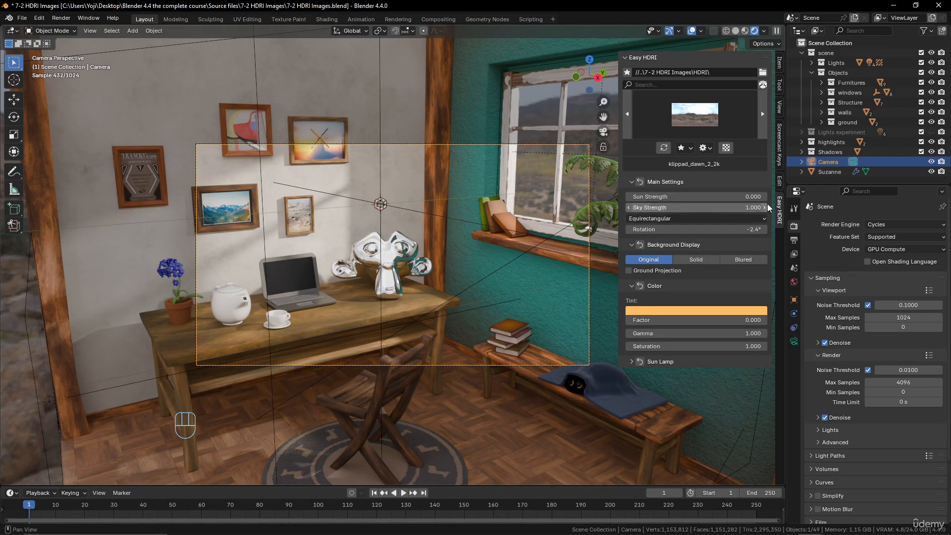
click(740, 207)
text(0.5)
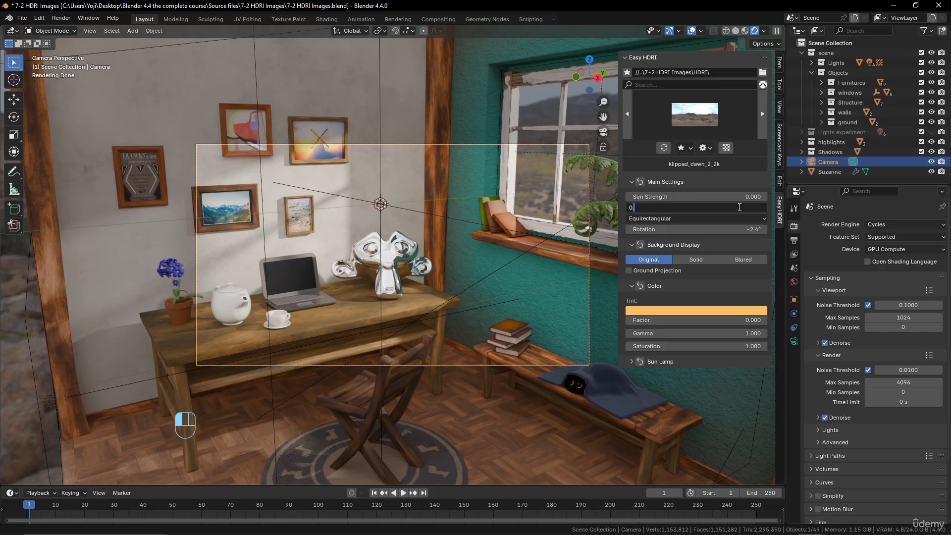
key(Return)
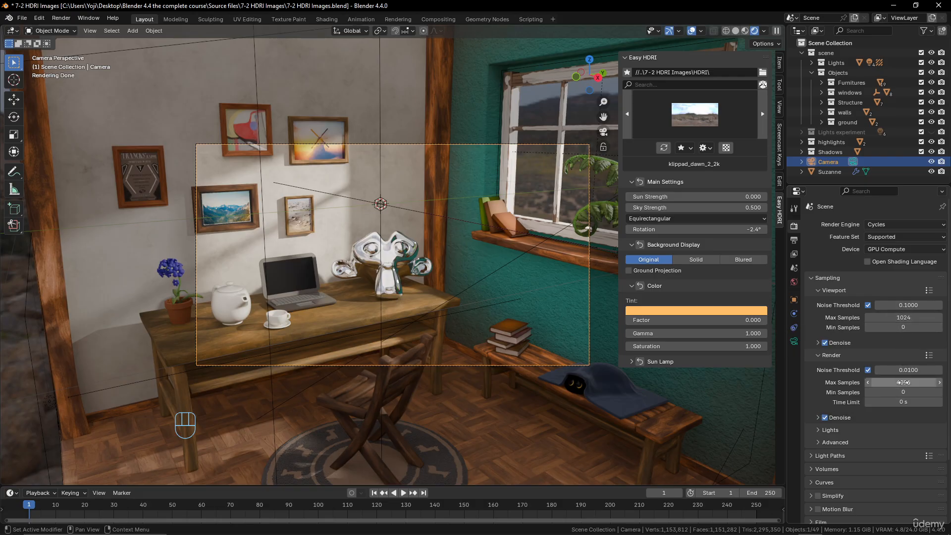
- Set the Cycles maximum samples to 100 for the render and 13 for the viewport
double_click(904, 382)
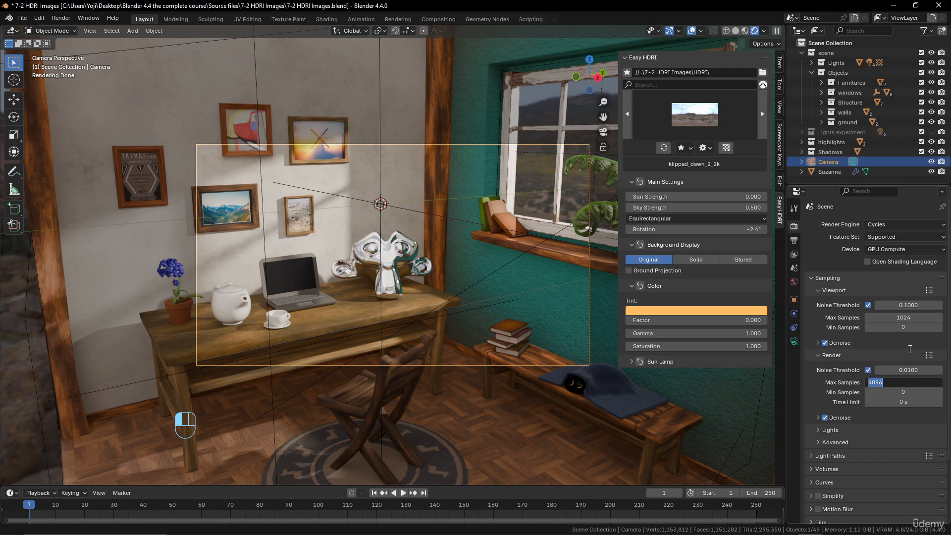
text(100)
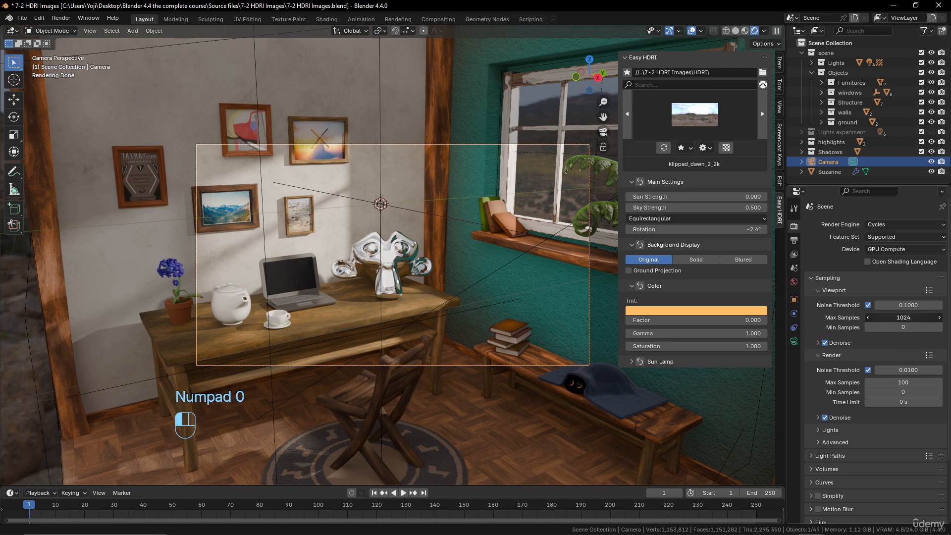
click(919, 320)
text(13)
key(Return)
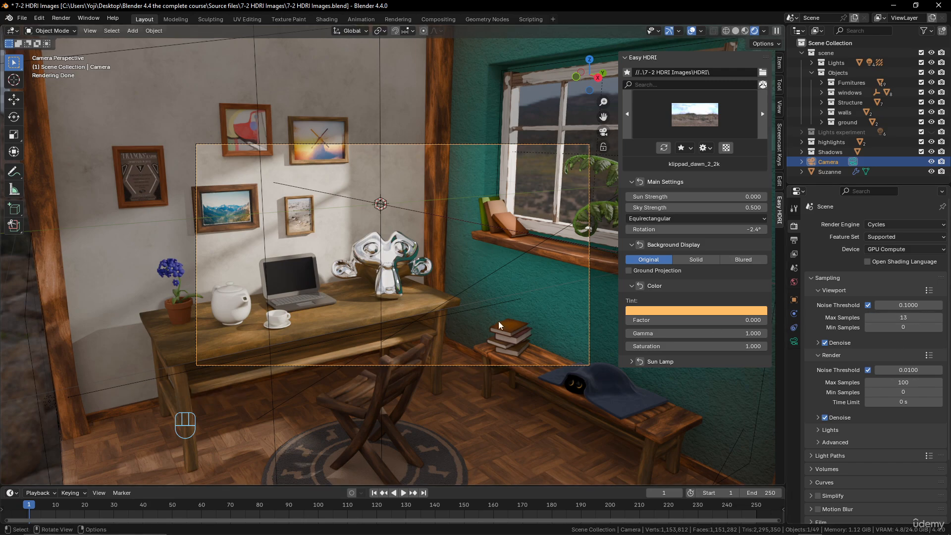
- Render the image from the camera view, inspect the result and close the render window
key(KP_0)
key(KP_0)
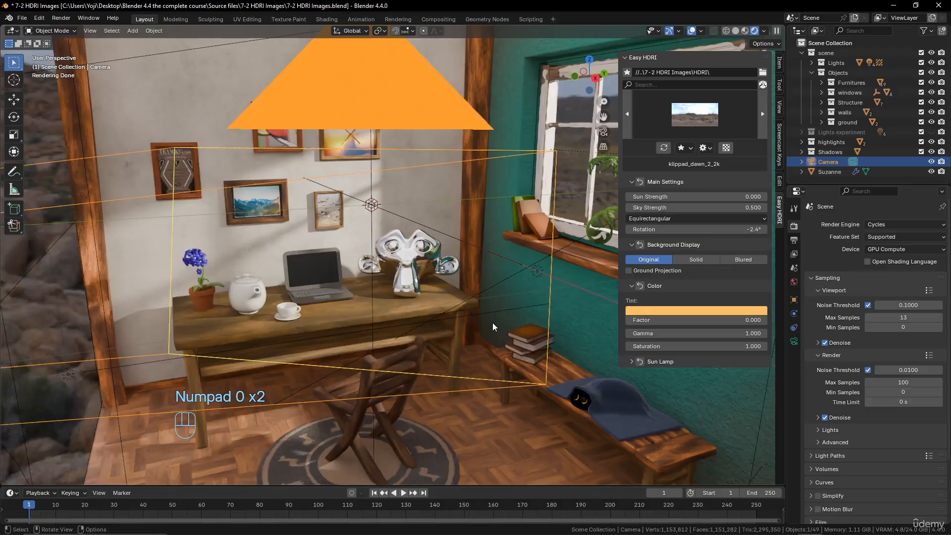
key(KP_0)
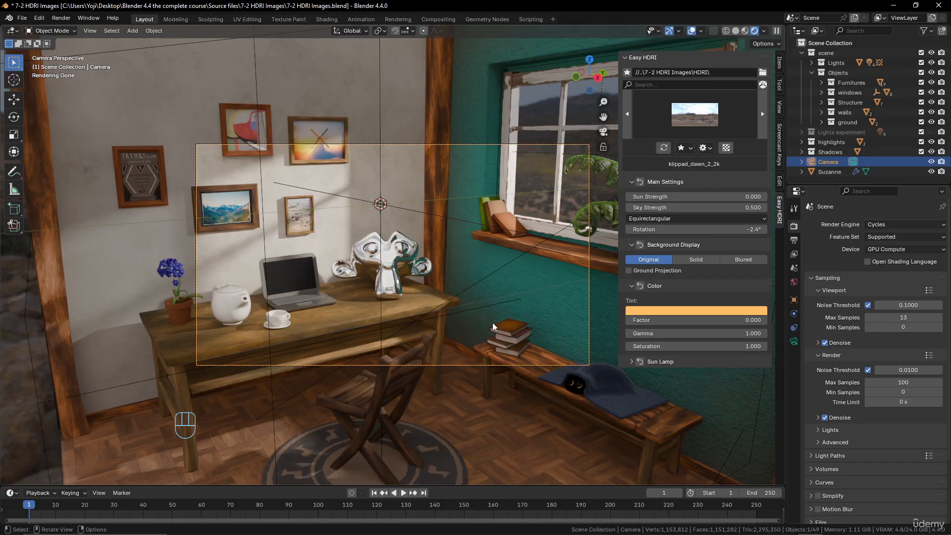
key(F12)
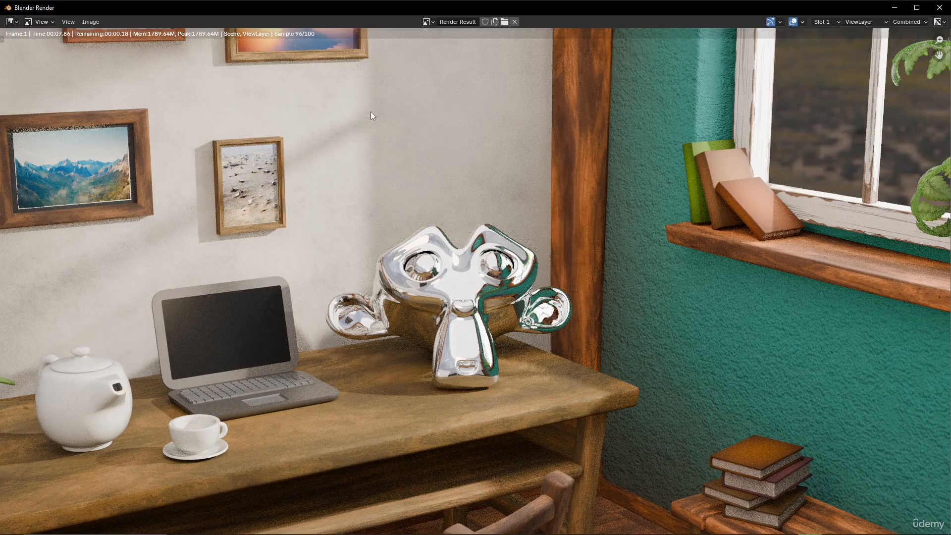
scroll(505, 268, down, 3)
scroll(505, 269, up, 1)
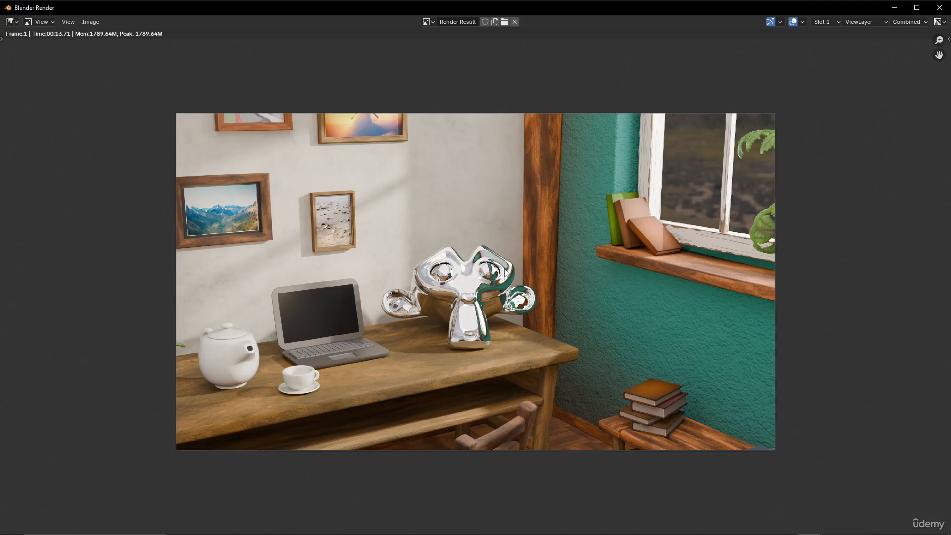
key(Escape)
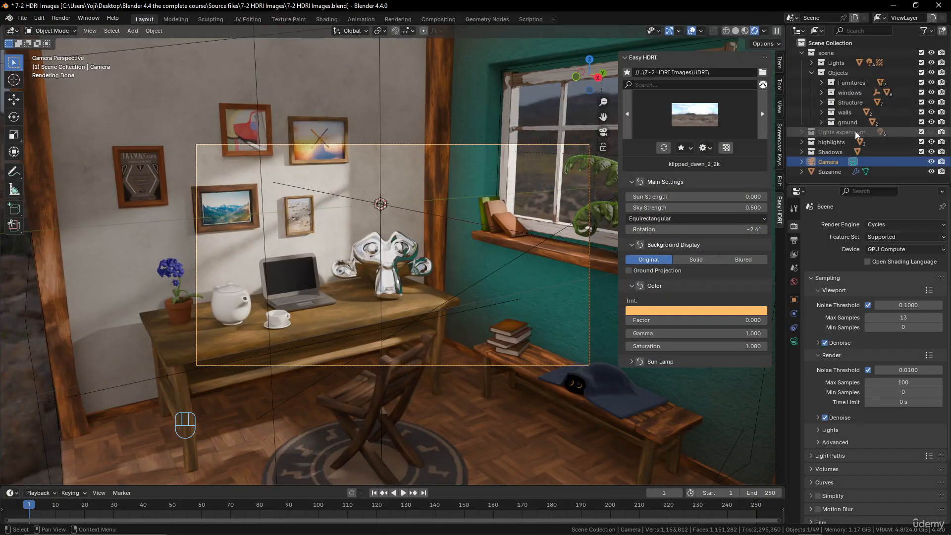
- Hide the highlights and Shadows collections in the viewport and show both again
click(932, 142)
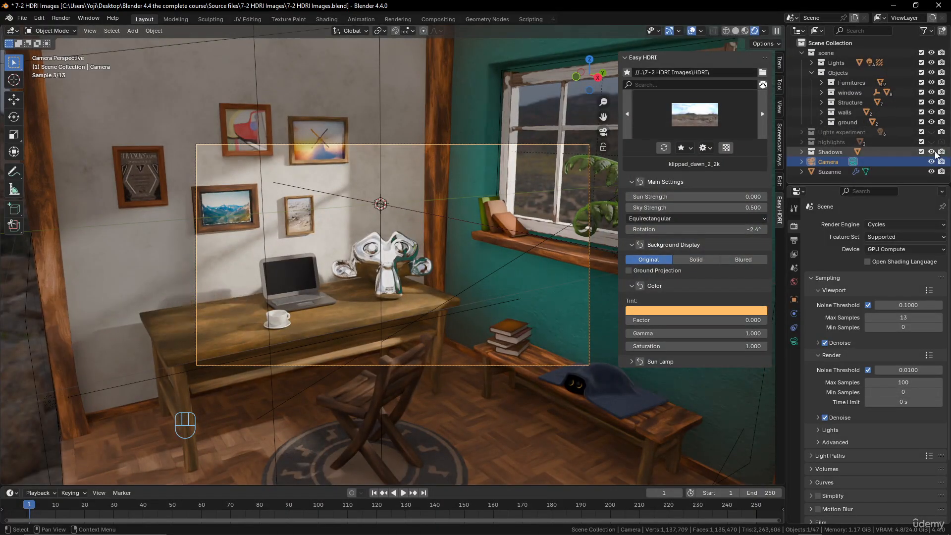
click(933, 153)
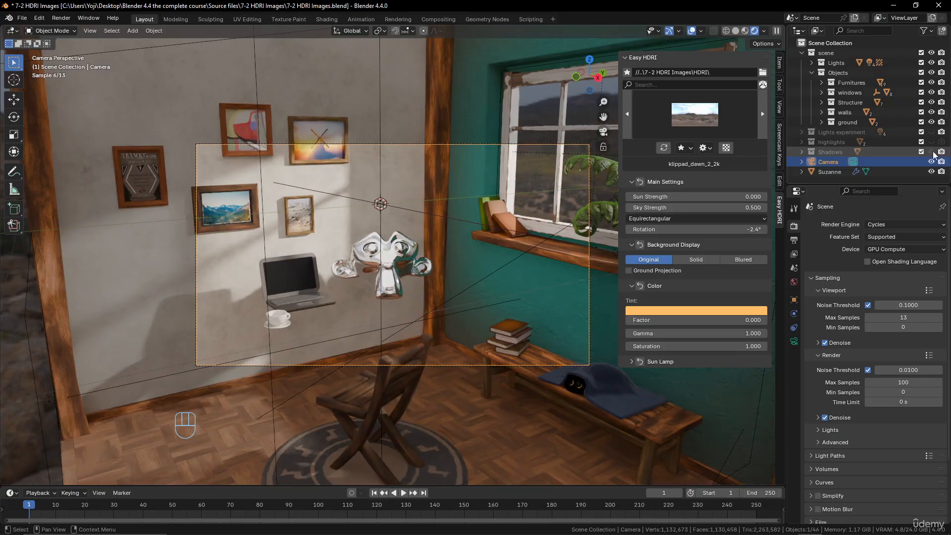
click(933, 152)
click(932, 142)
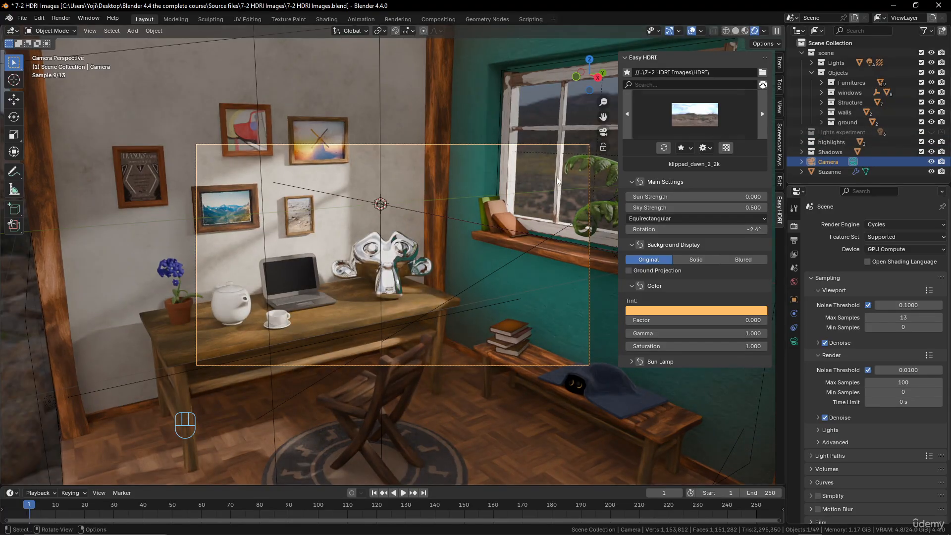
- Render the camera view with Cycles and inspect the whole image and its details
key(F12)
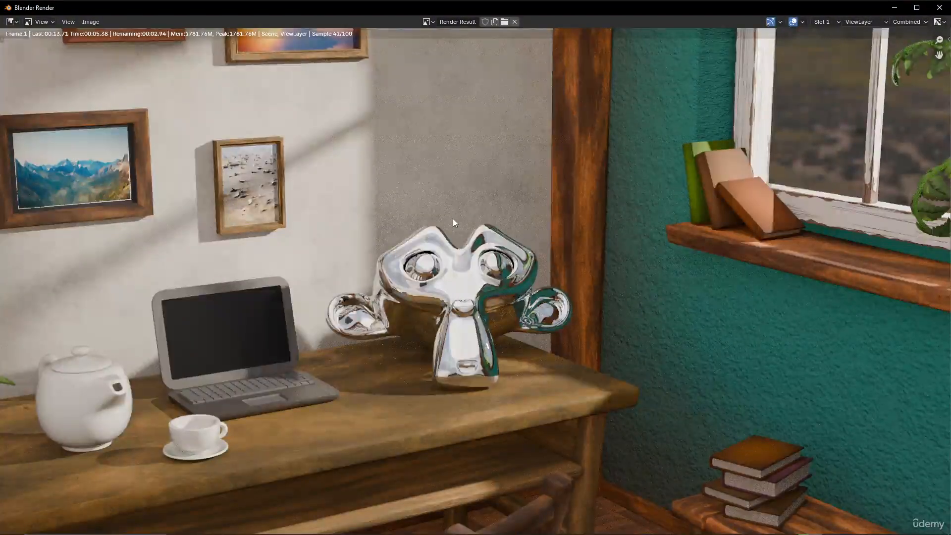
scroll(453, 218, down, 2)
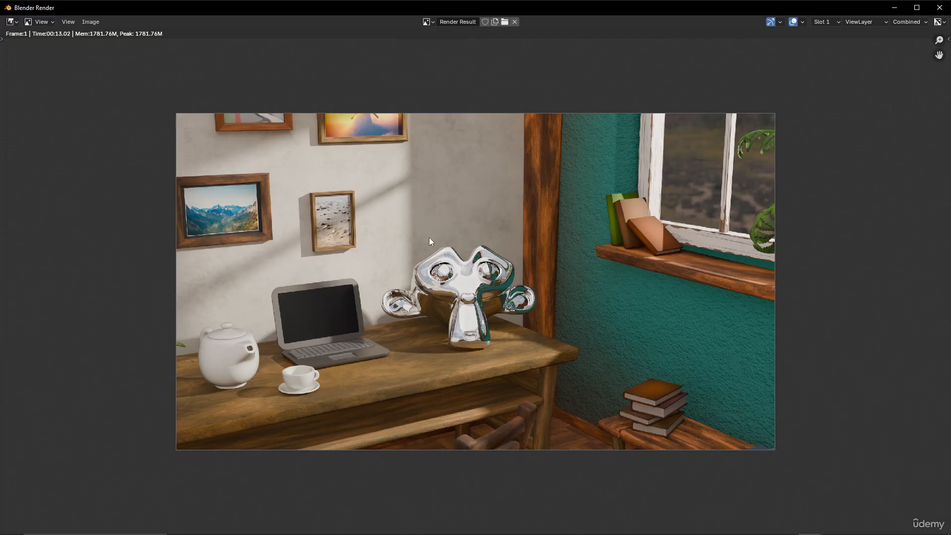
scroll(430, 238, up, 4)
scroll(431, 239, down, 3)
- Switch the render result to Slot 2 and close the render window
click(824, 22)
click(830, 43)
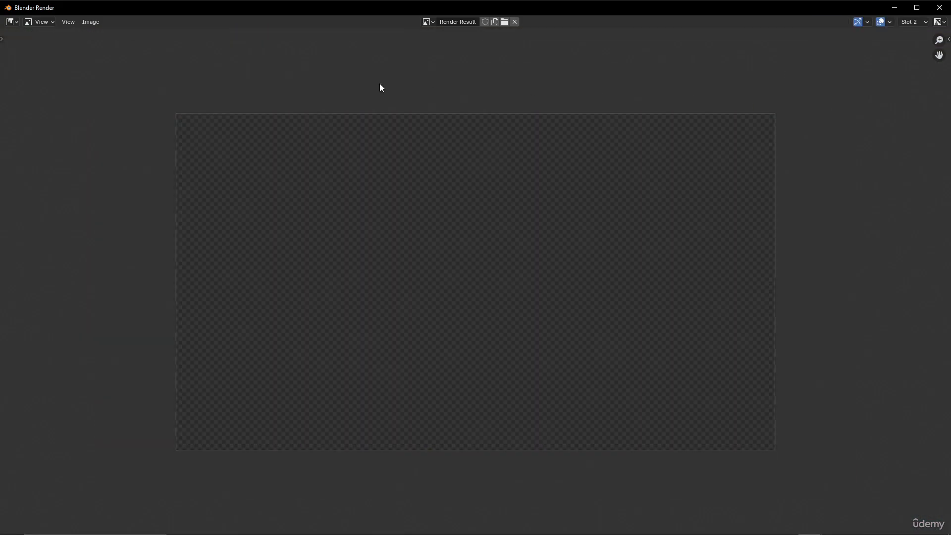
click(940, 8)
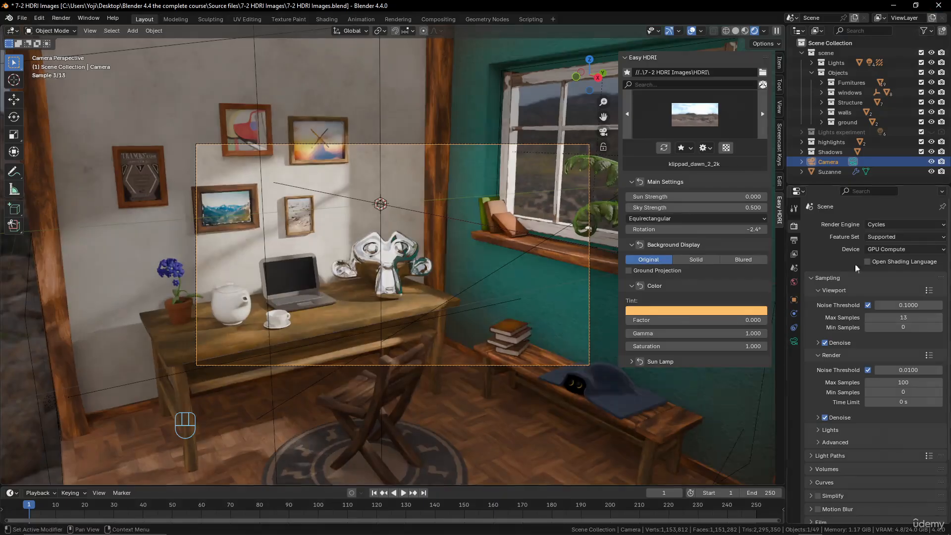
- Set the render engine to EEVEE and examine the reflections on the chrome Suzanne head
click(895, 225)
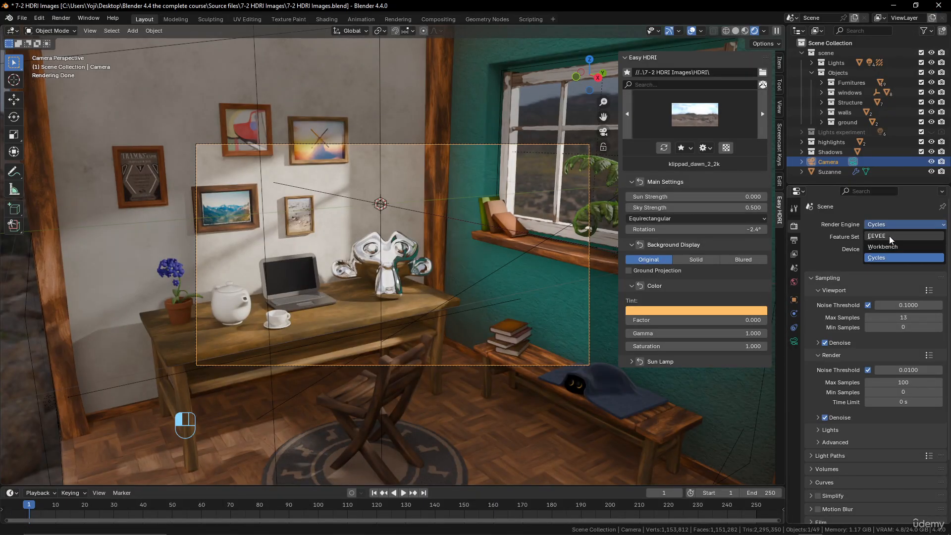
click(890, 240)
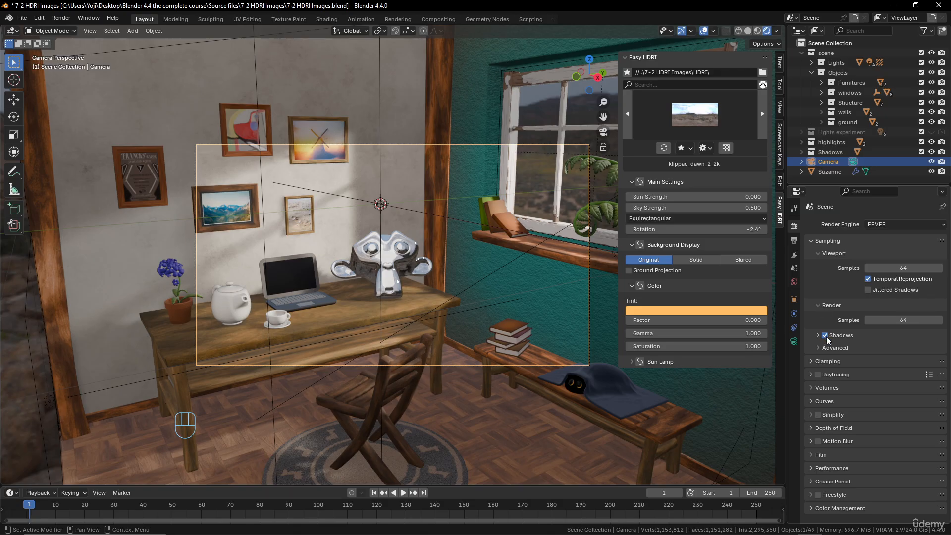
scroll(461, 282, up, 1)
scroll(461, 281, up, 3)
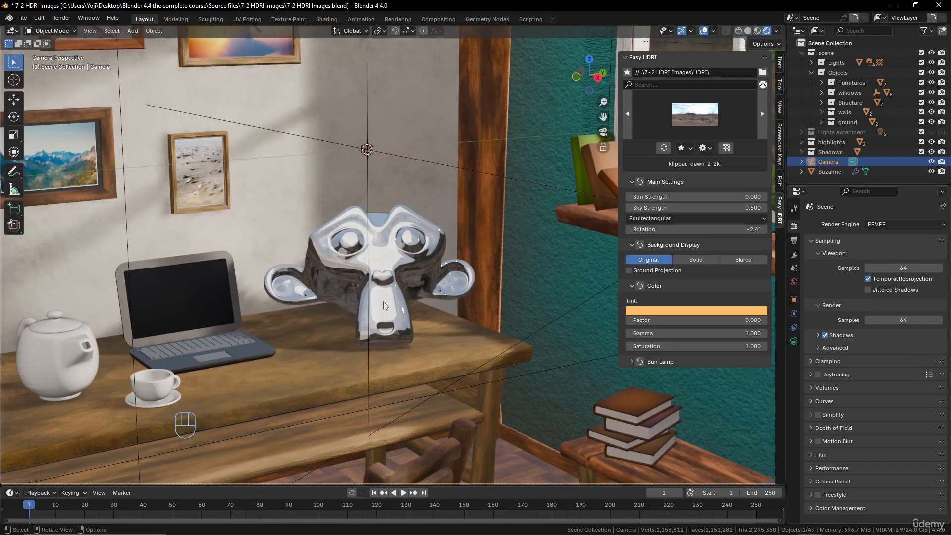
scroll(385, 301, down, 2)
scroll(385, 302, up, 3)
scroll(385, 303, up, 2)
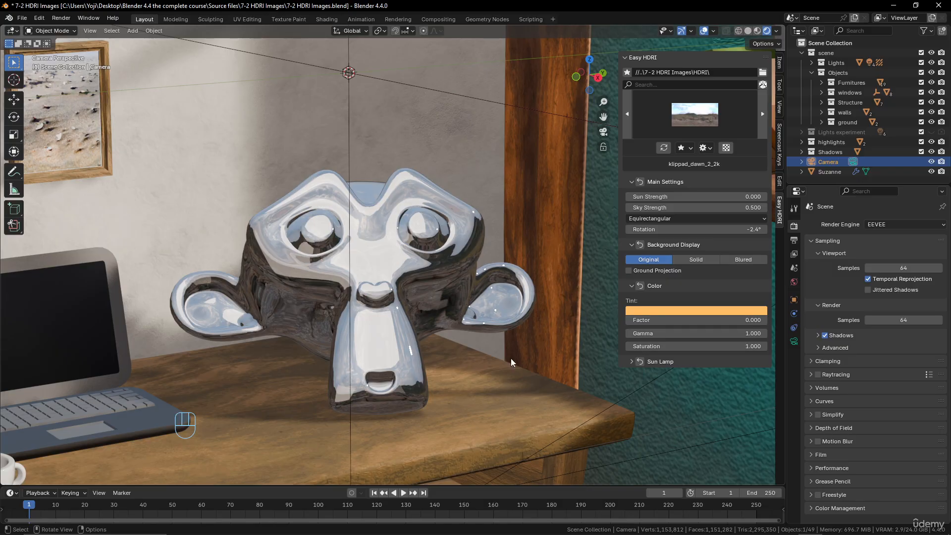
- Enable Raytracing for EEVEE and check the reflections on Suzanne and the surrounding room
click(818, 375)
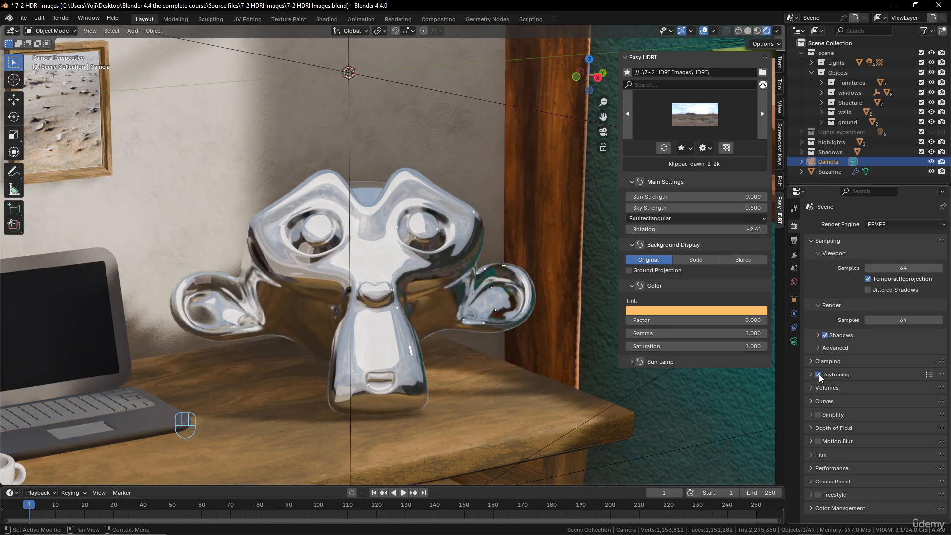
scroll(468, 244, down, 5)
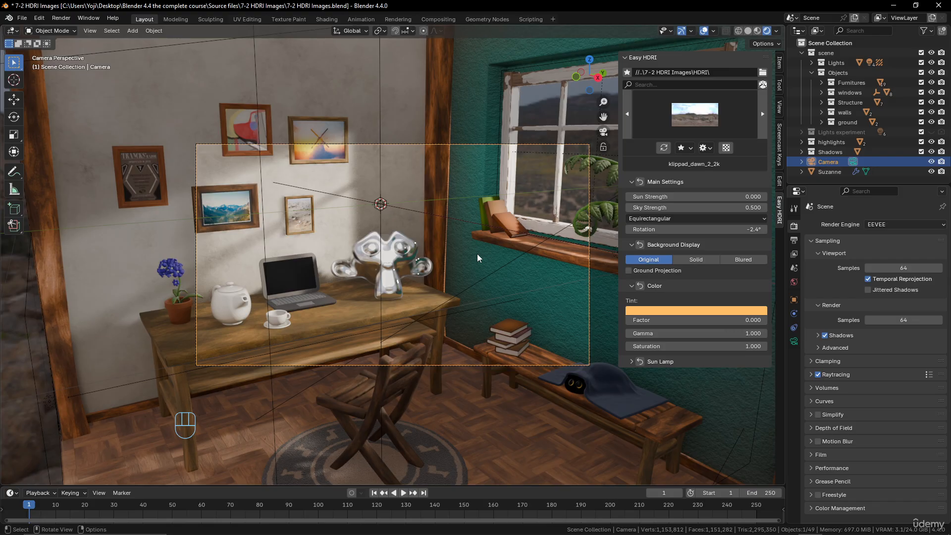
scroll(478, 258, up, 4)
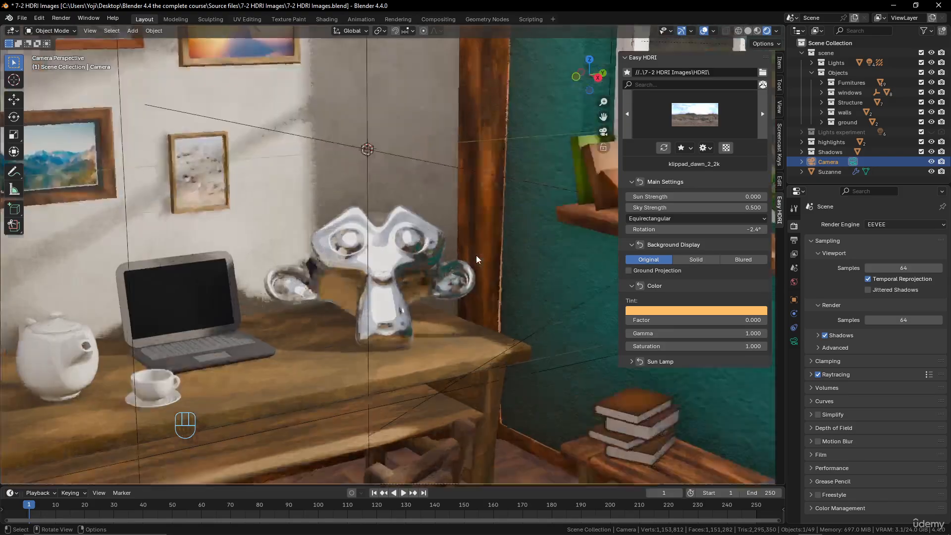
scroll(447, 251, down, 2)
scroll(447, 252, down, 1)
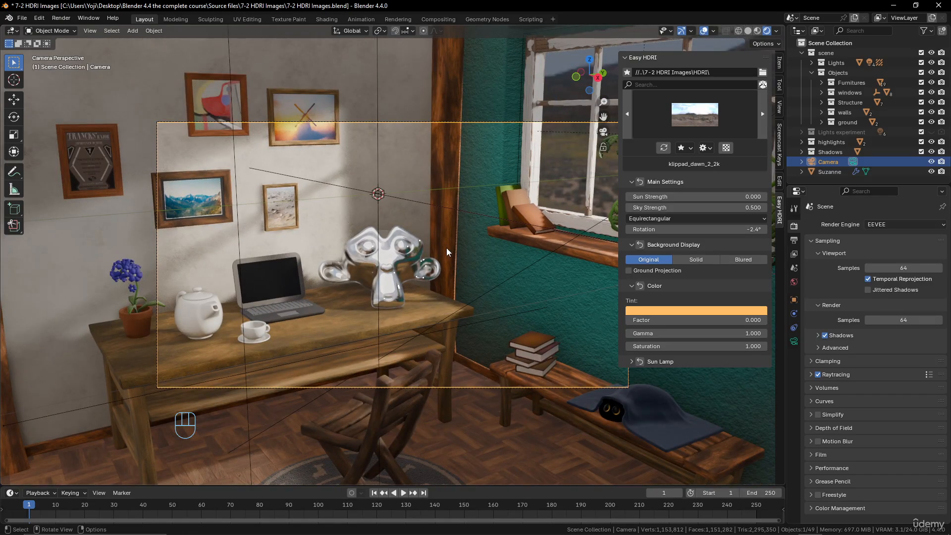
- Render the camera view with EEVEE into Slot 2 and inspect the image
key(F12)
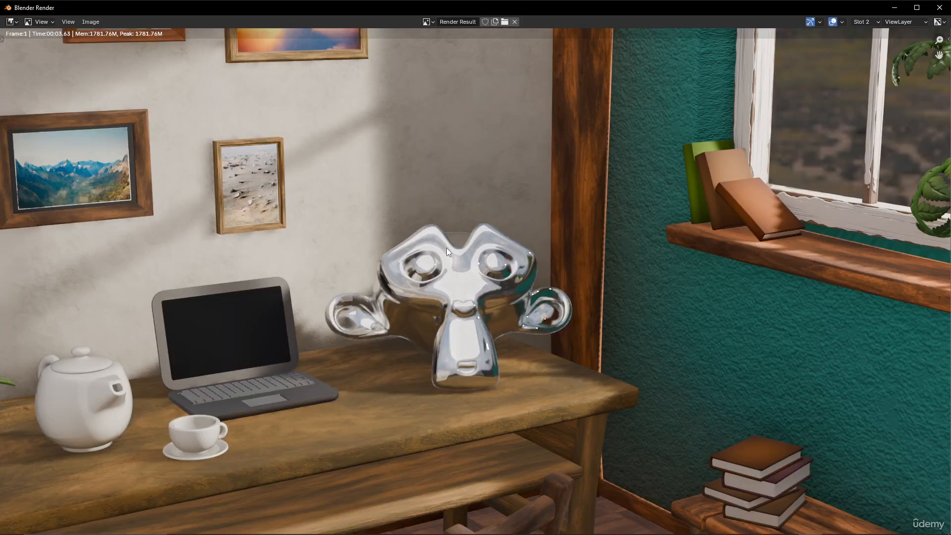
scroll(438, 191, down, 1)
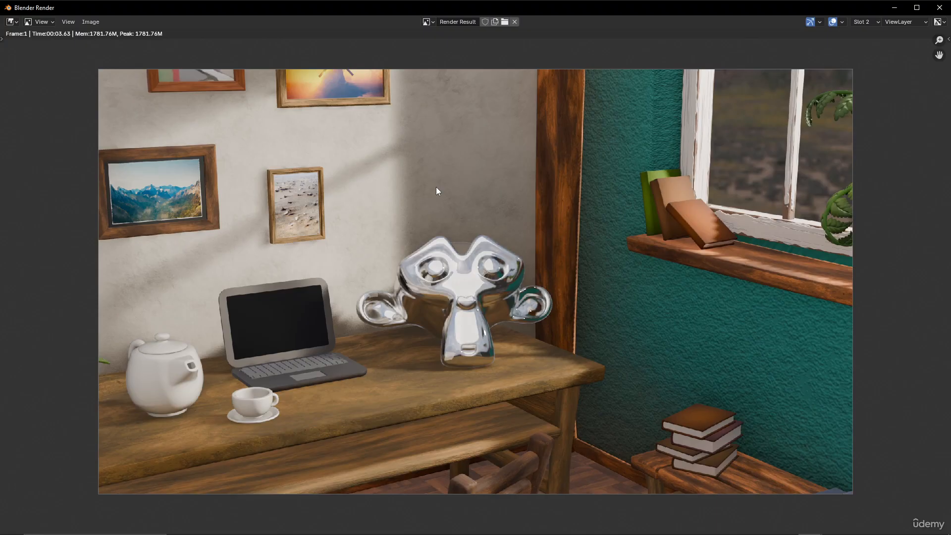
scroll(437, 191, up, 1)
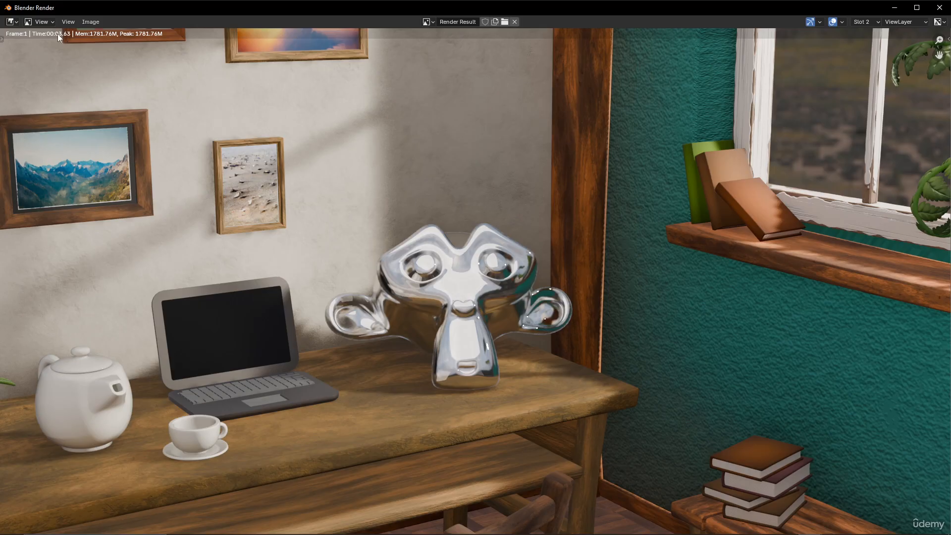
- Compare the Cycles render in Slot 1 with the EEVEE render in Slot 2 by alternating between the slots
click(866, 21)
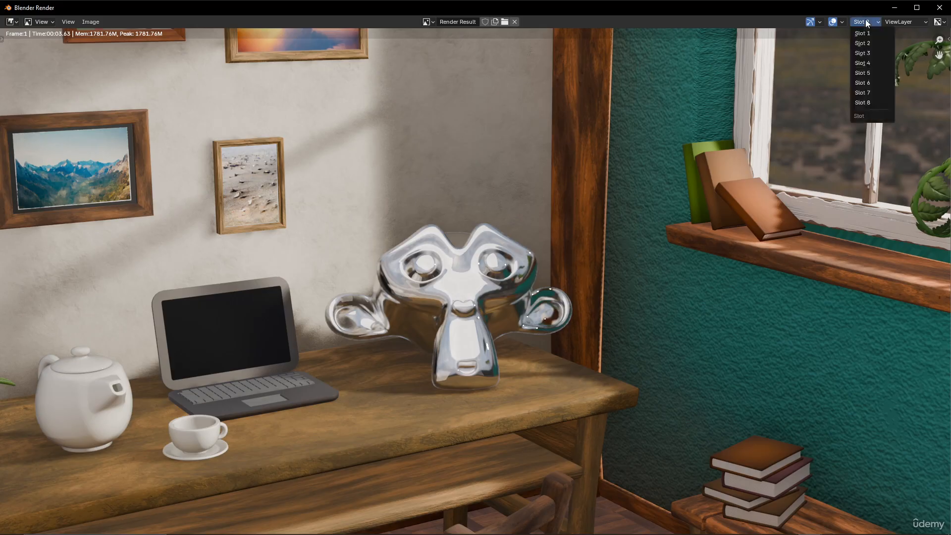
click(866, 33)
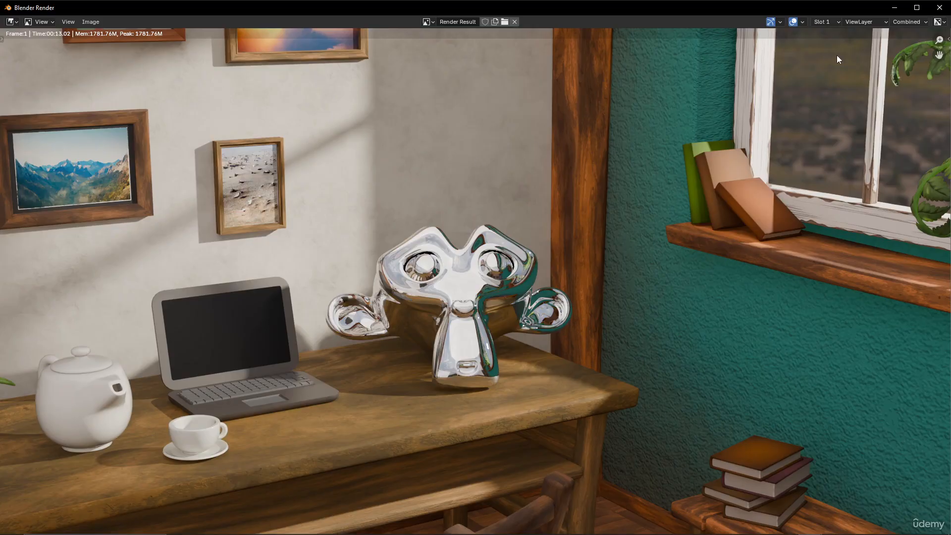
click(837, 22)
click(828, 43)
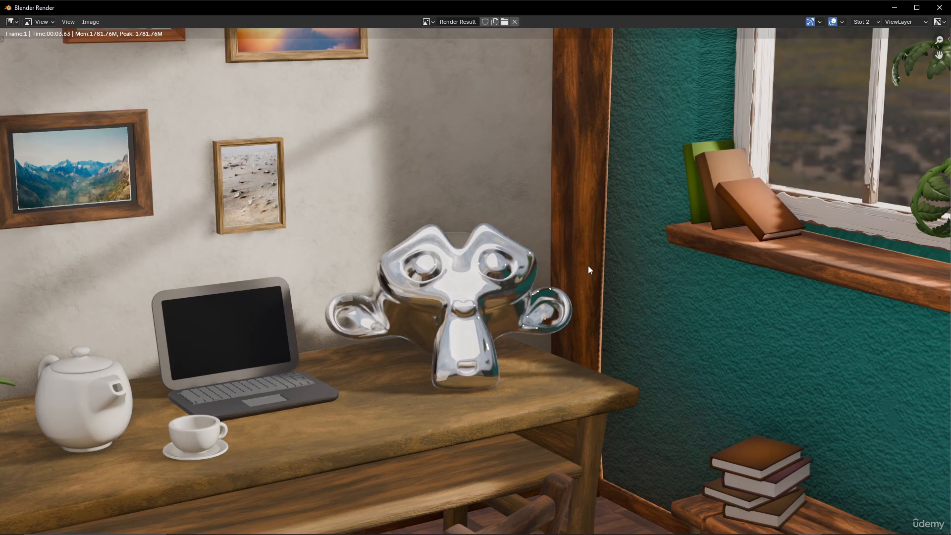
scroll(807, 210, down, 1)
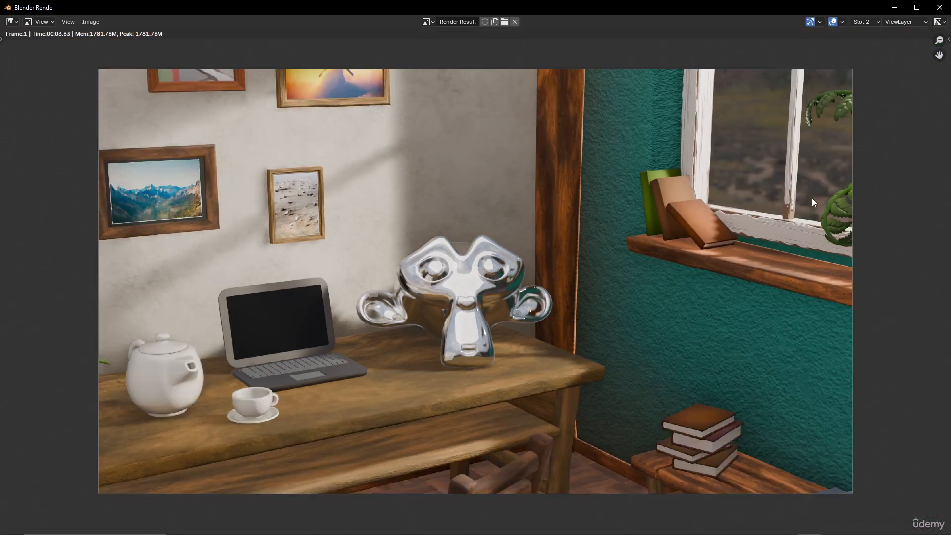
click(873, 21)
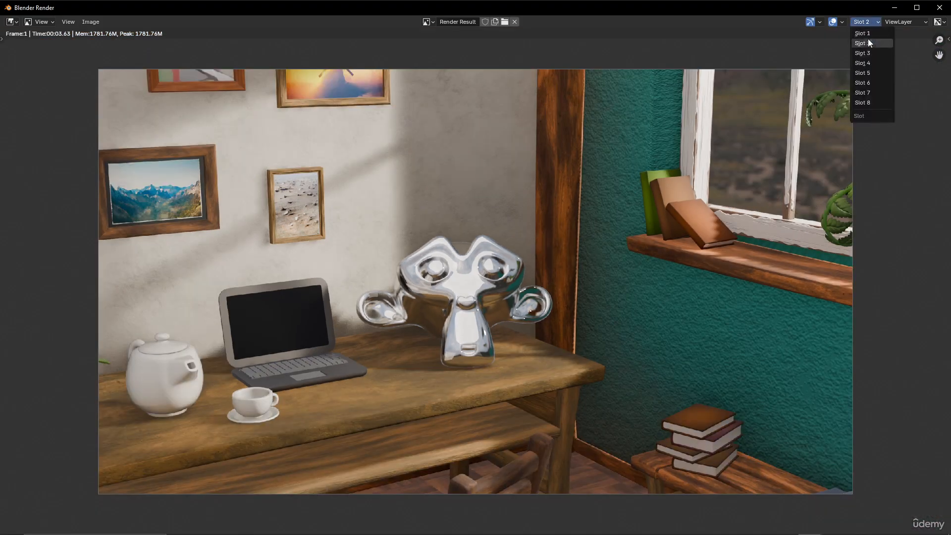
click(870, 34)
- Examine the reflections, shadows and window area of the Cycles render in Slot 1 and minimize the render window
scroll(854, 107, up, 3)
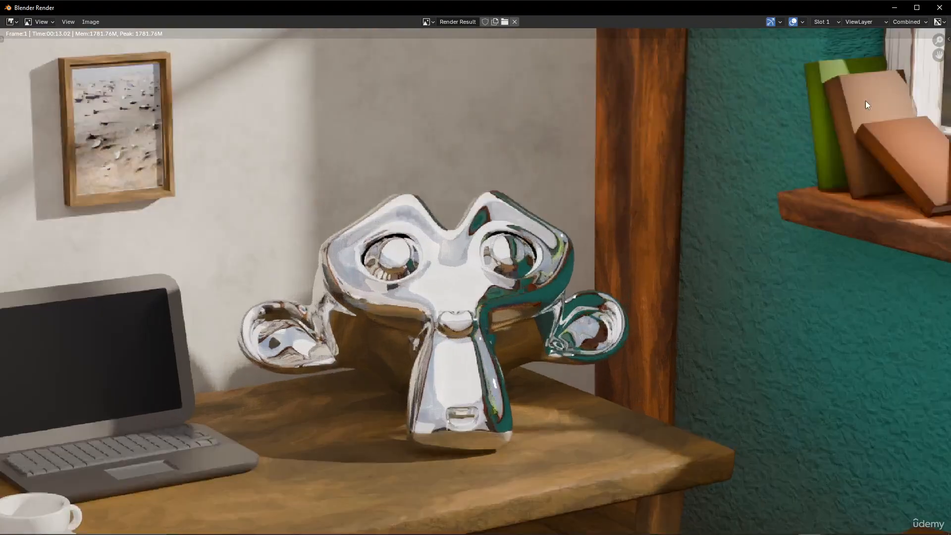
scroll(866, 100, down, 2)
middle_drag(842, 121, 572, 216)
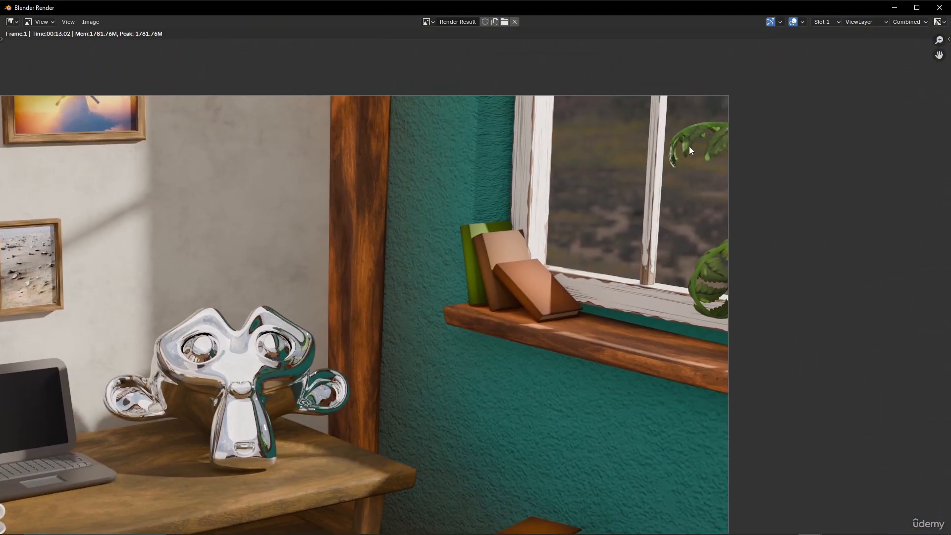
middle_drag(670, 206, 737, 175)
scroll(708, 188, down, 1)
scroll(521, 298, up, 3)
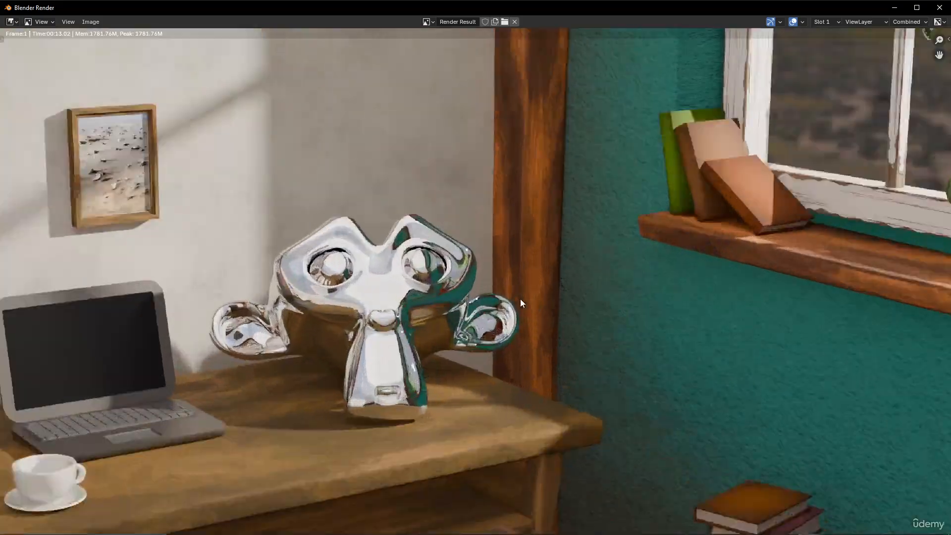
scroll(400, 263, down, 2)
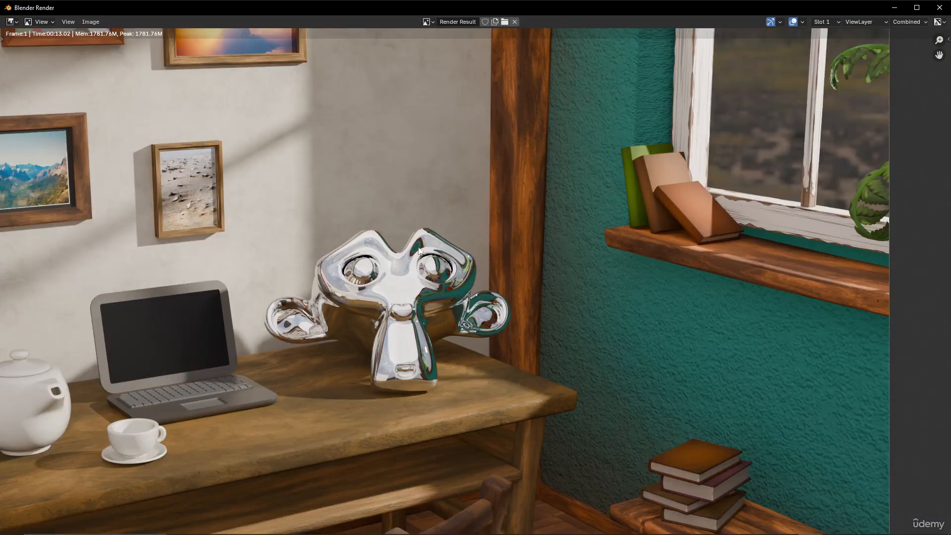
scroll(263, 356, down, 1)
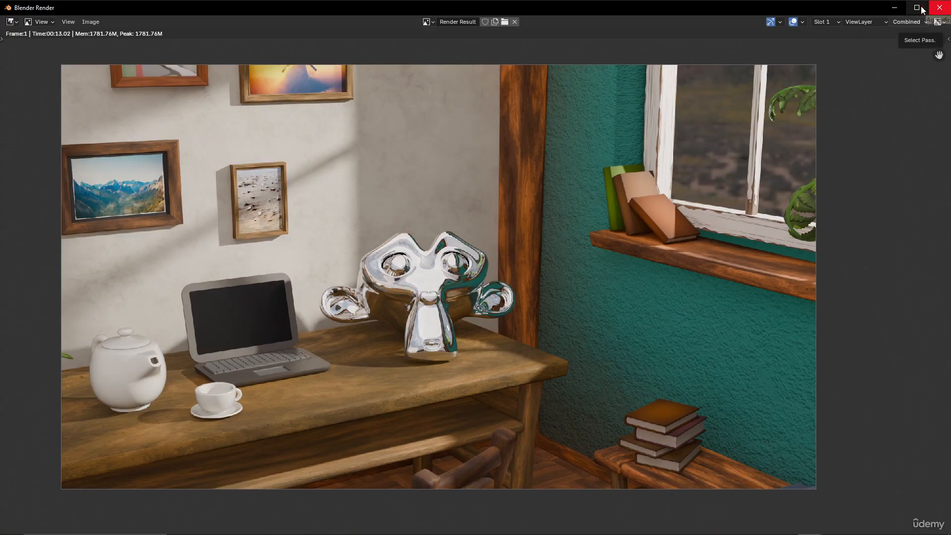
click(895, 8)
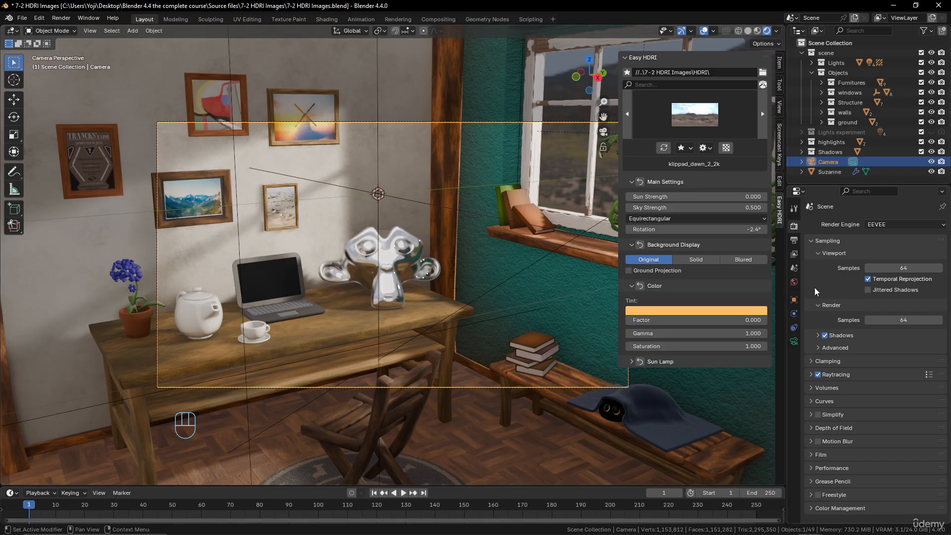
- Set the render engine back to Cycles and hide the Lights collection in the viewport
click(919, 226)
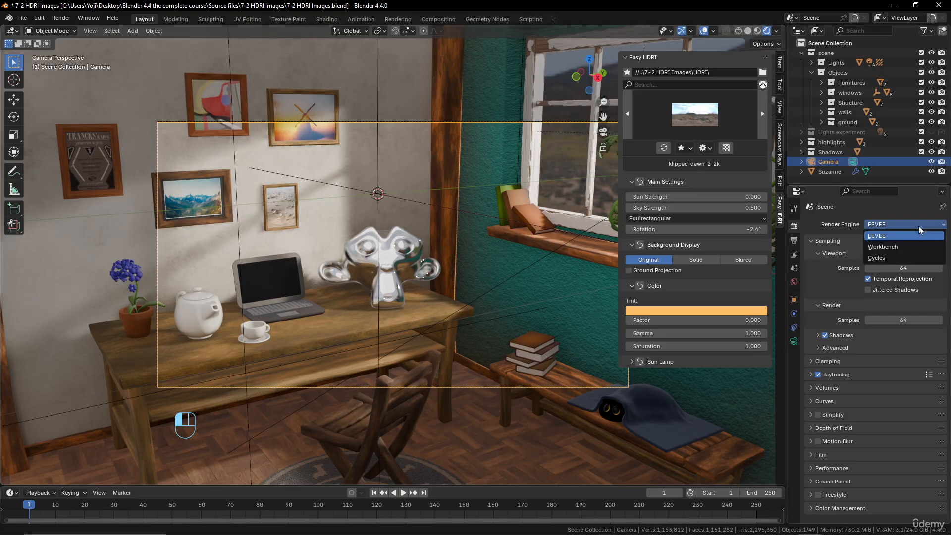
click(887, 258)
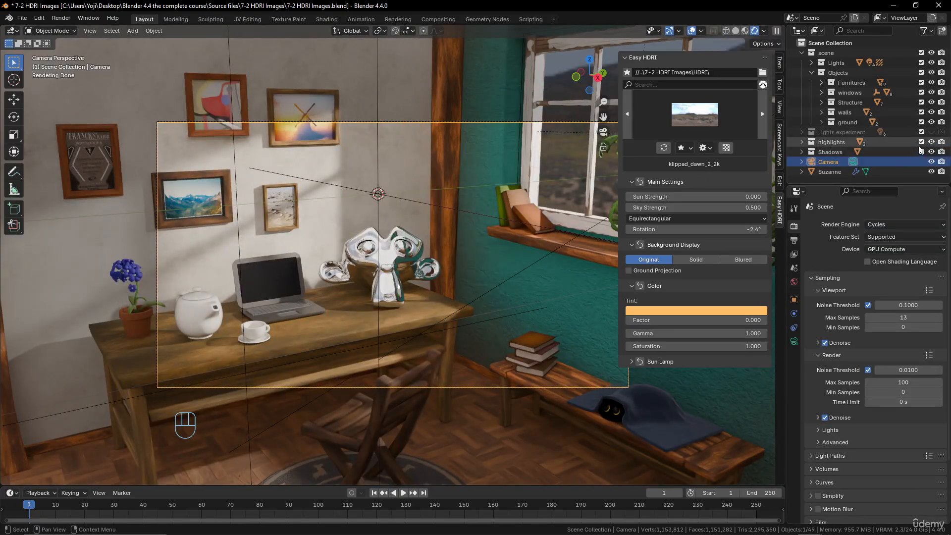
click(941, 62)
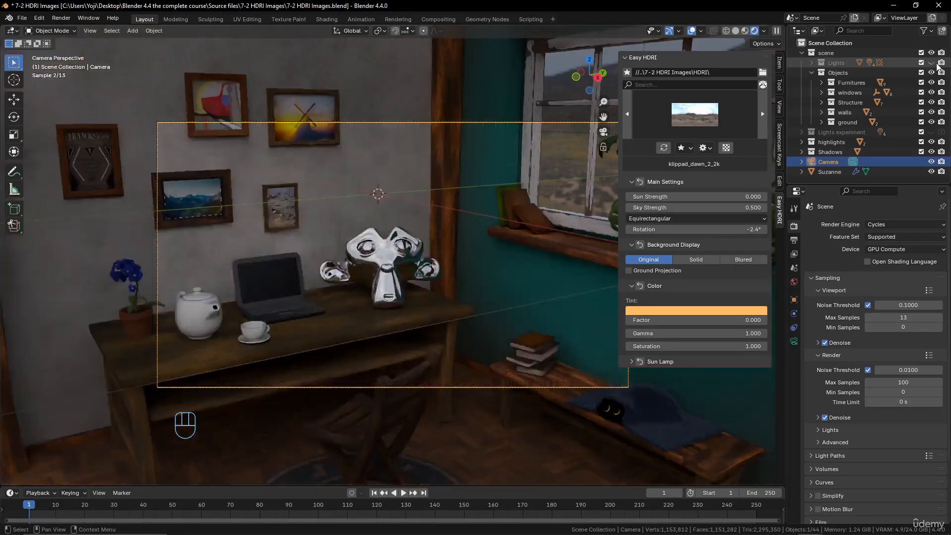
key(super+Tab)
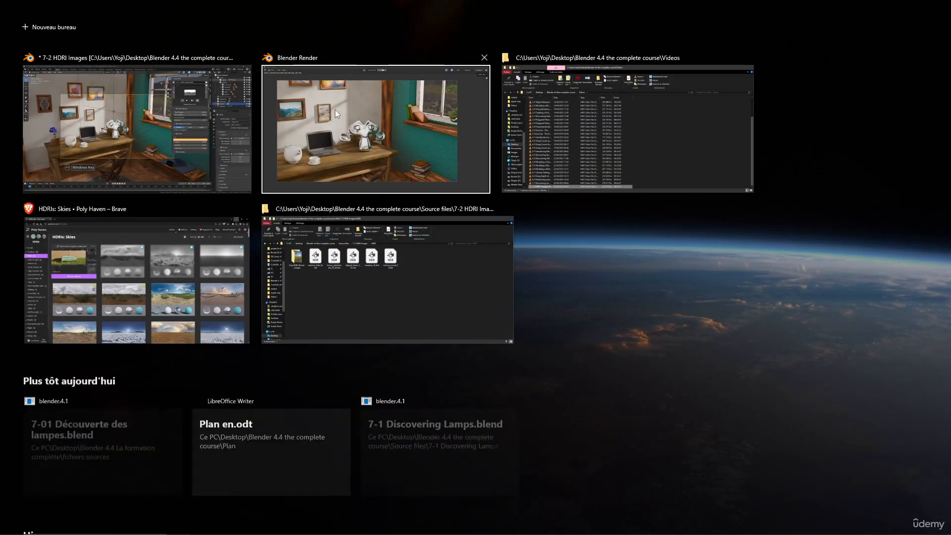
click(144, 112)
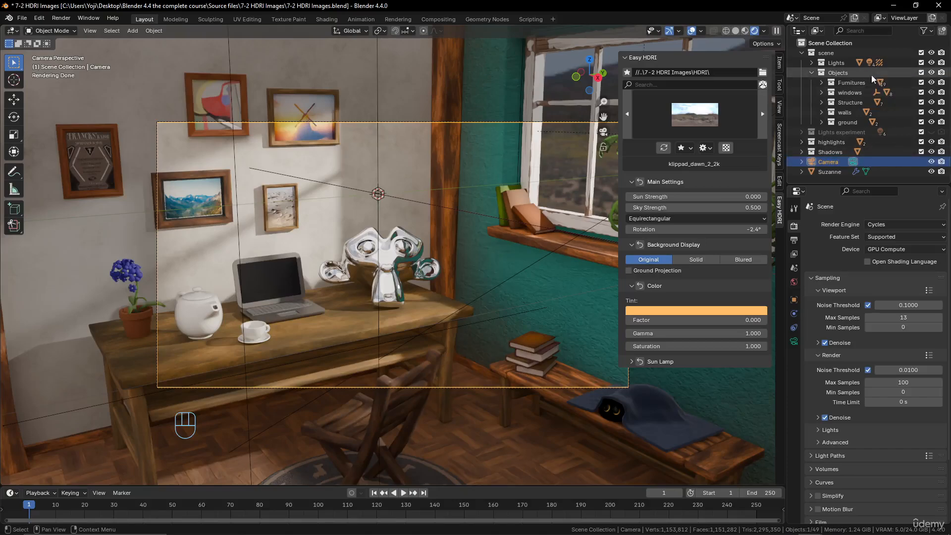
click(932, 63)
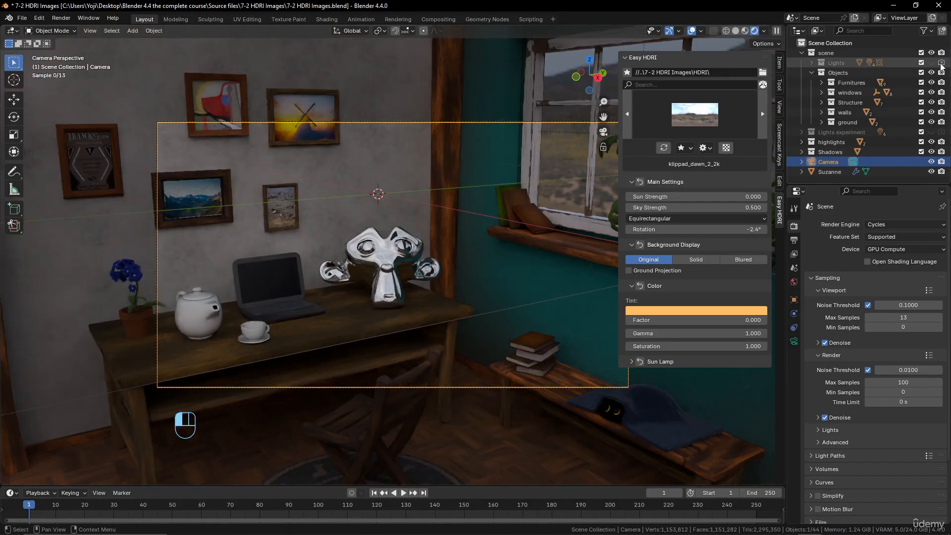
- Set the HDRI environment's sky strength to 1
click(721, 207)
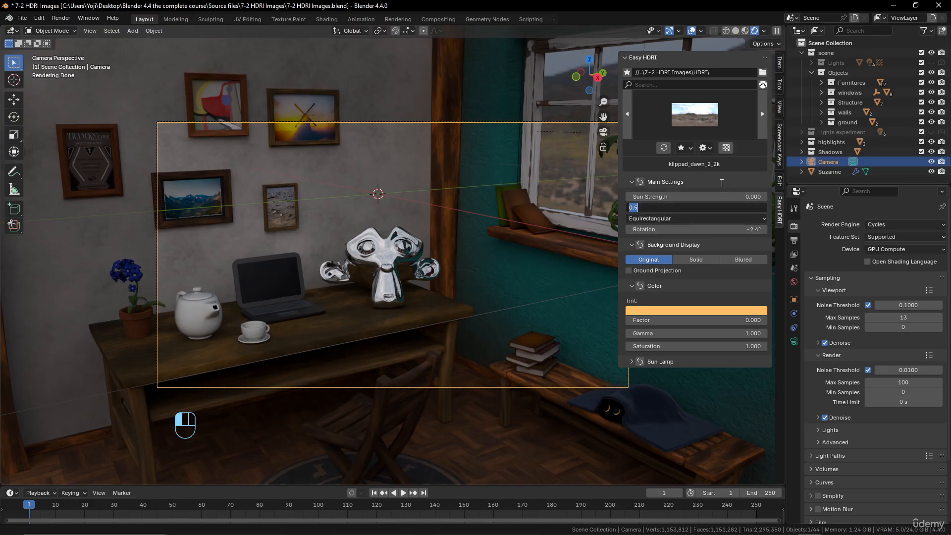
text(1)
key(Return)
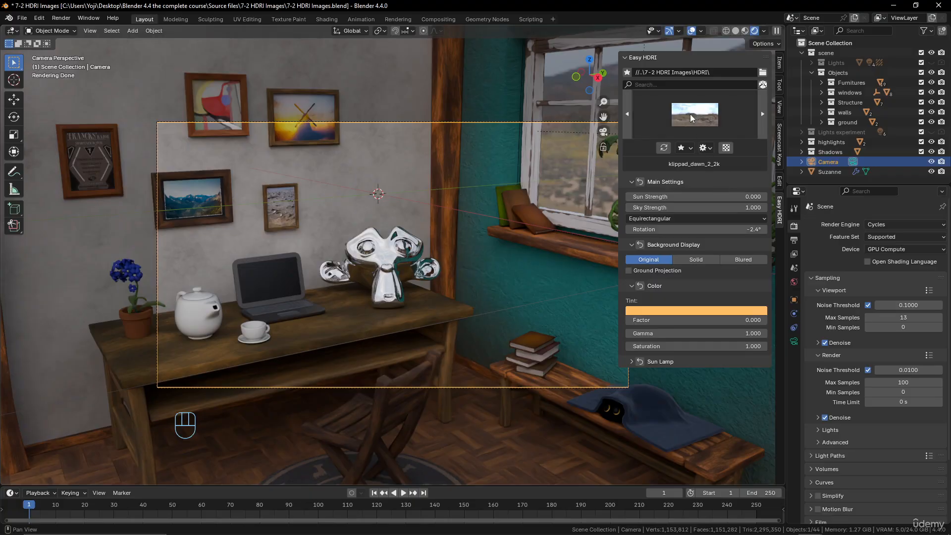
- Replace the environment image with victoria_sunset_2k and rotate it to about -34.9°
click(704, 115)
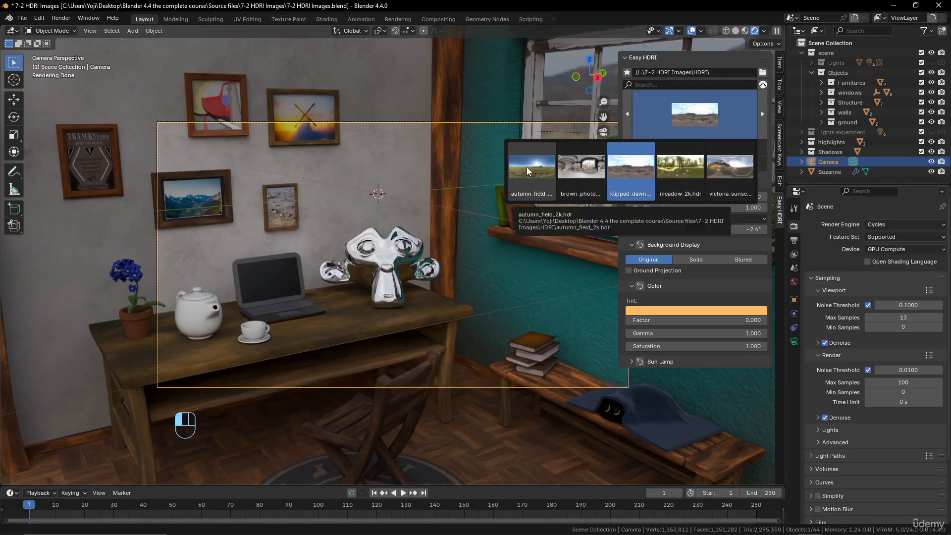
click(718, 166)
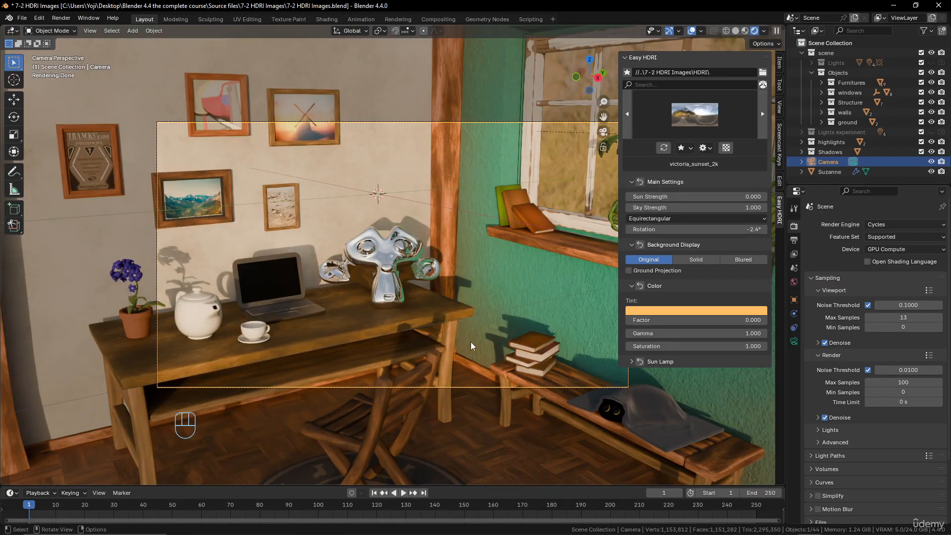
drag(740, 230, 723, 229)
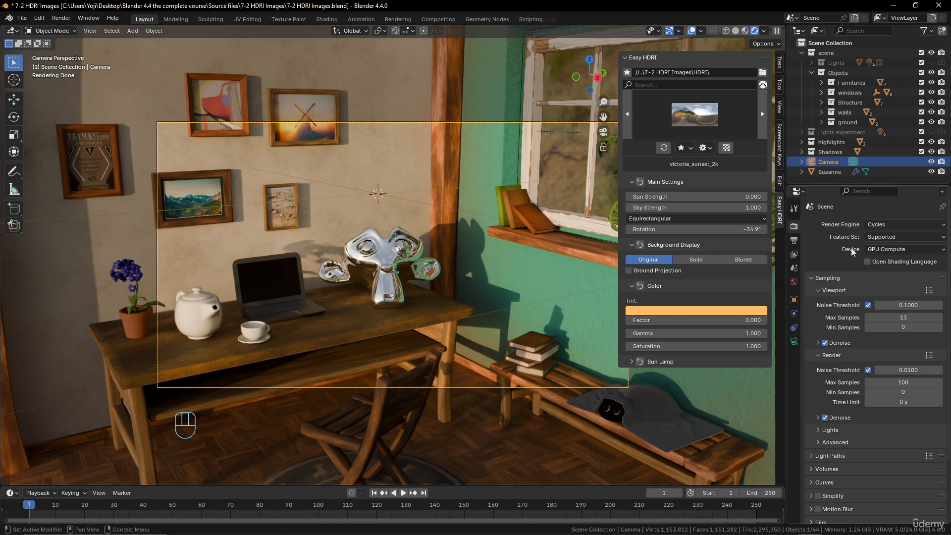
- Switch the render engine to EEVEE and examine the chrome monkey head and room lighting up close
click(887, 225)
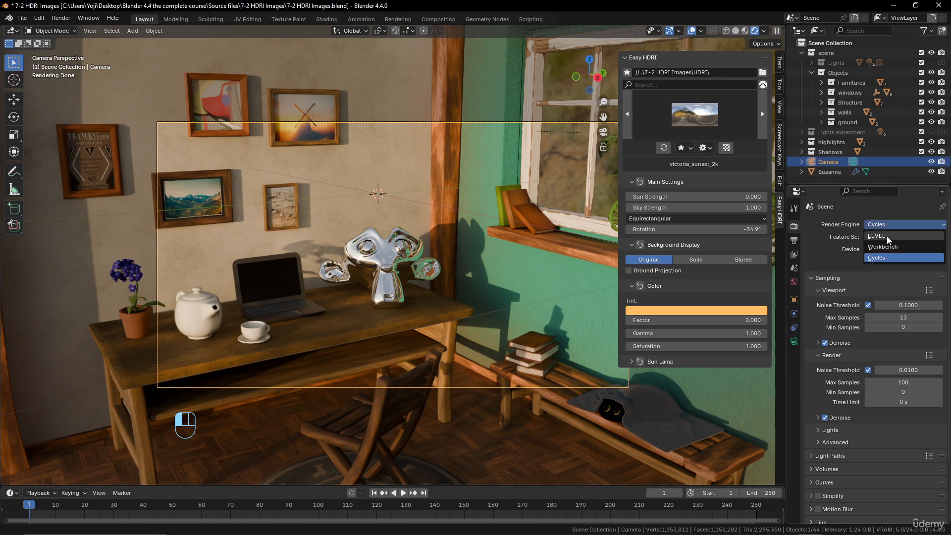
click(887, 236)
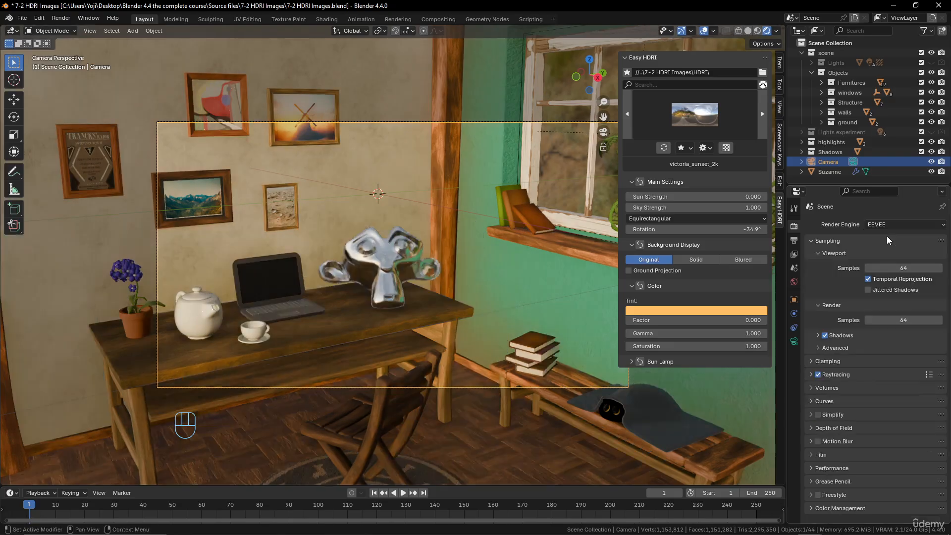
scroll(394, 307, up, 2)
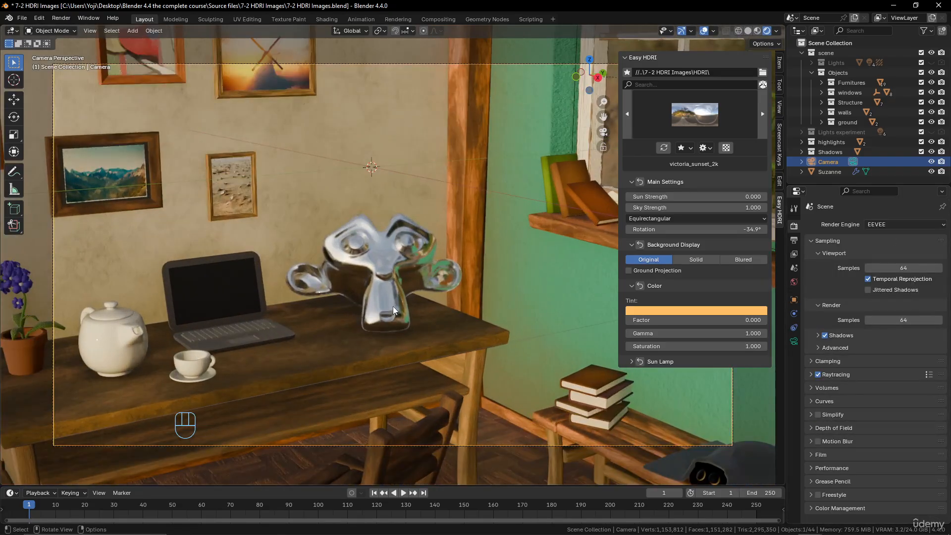
scroll(411, 290, down, 2)
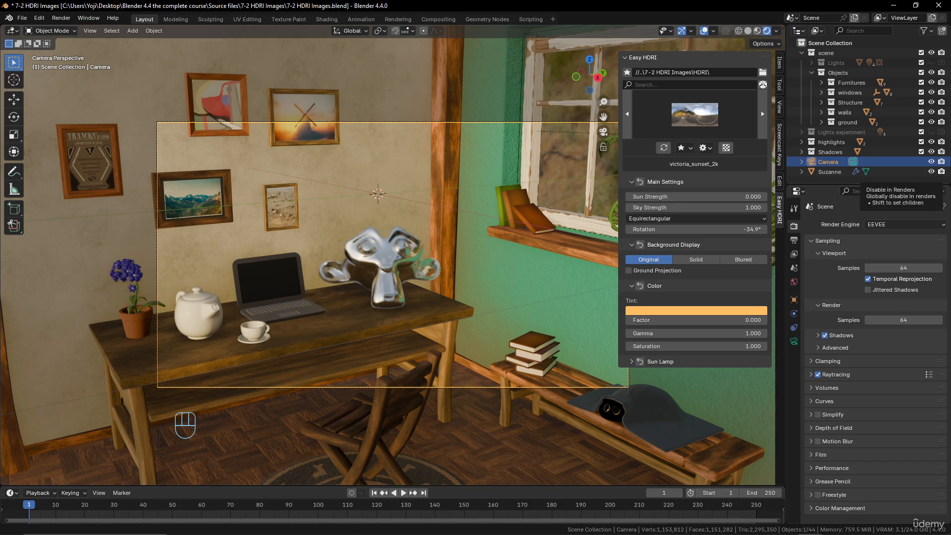
- Switch to the web browser and open the Demo Files page at blender.org/download/demo-files/
key(alt+Tab)
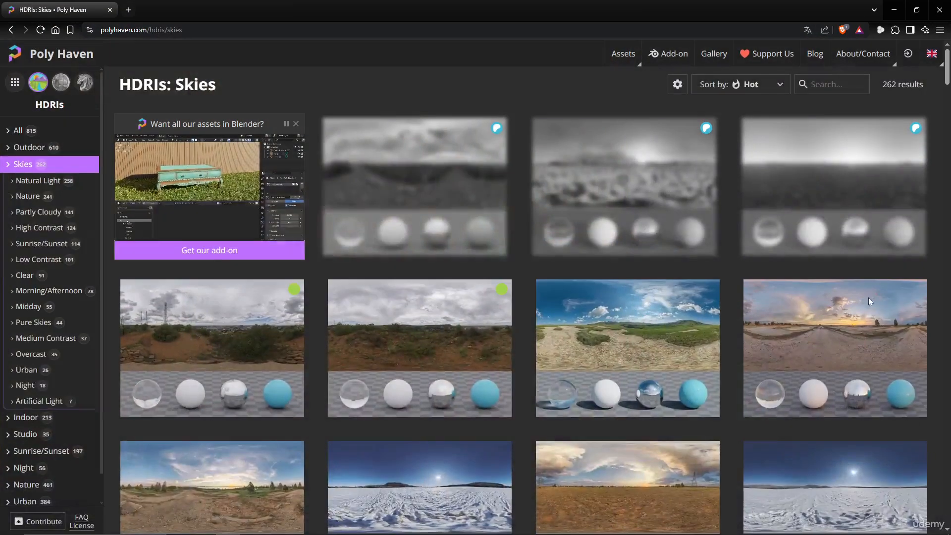
click(183, 32)
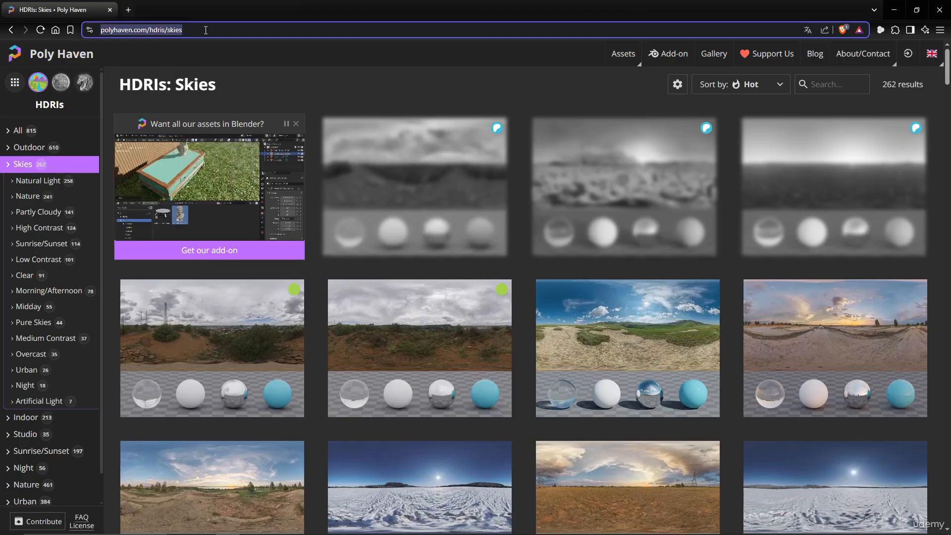
text(blender.org/download/demo-files/)
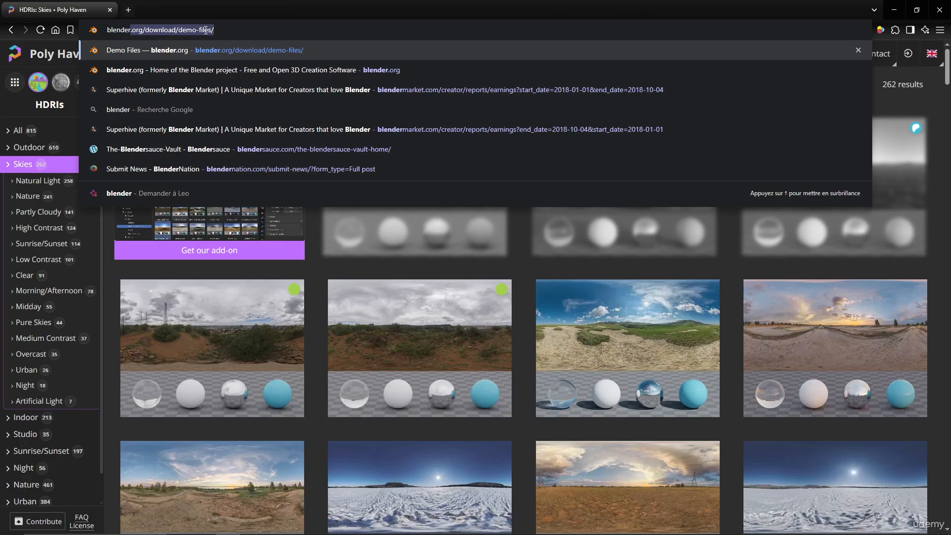
click(201, 52)
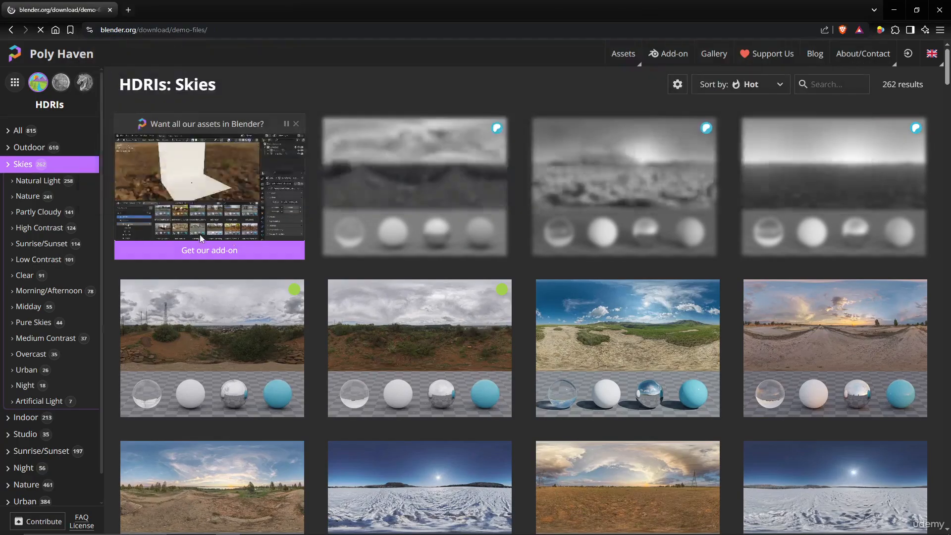
- Browse the demo files page down to the EEVEE section and look over its sample scenes
scroll(410, 213, down, 20)
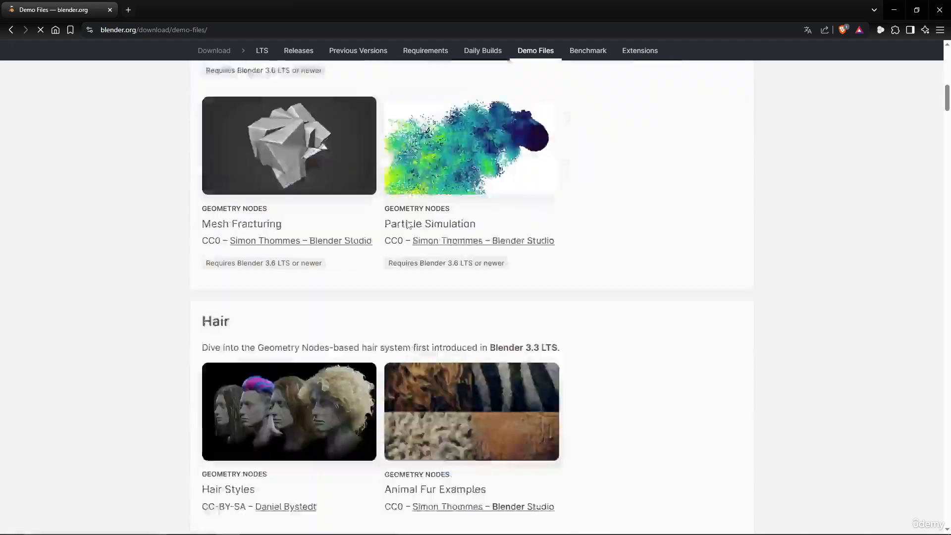
scroll(408, 227, down, 18)
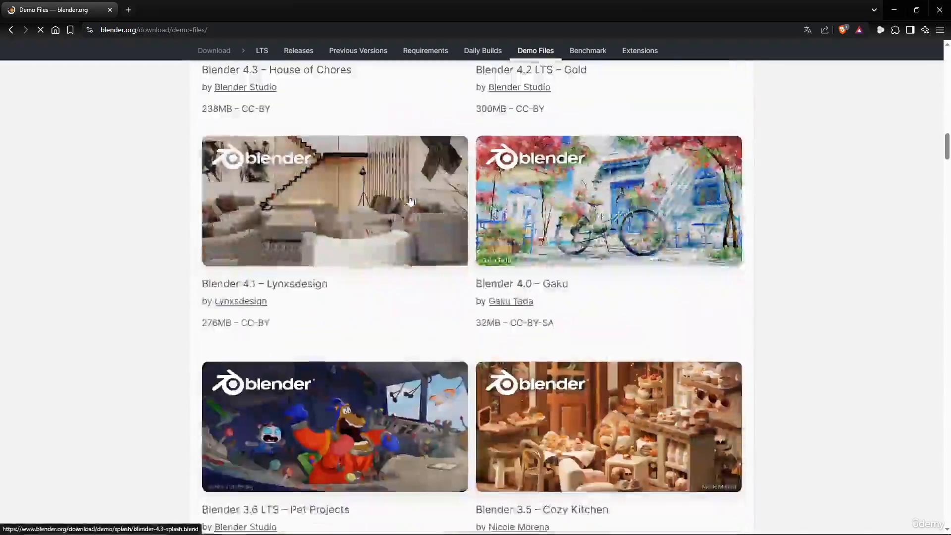
scroll(409, 203, down, 18)
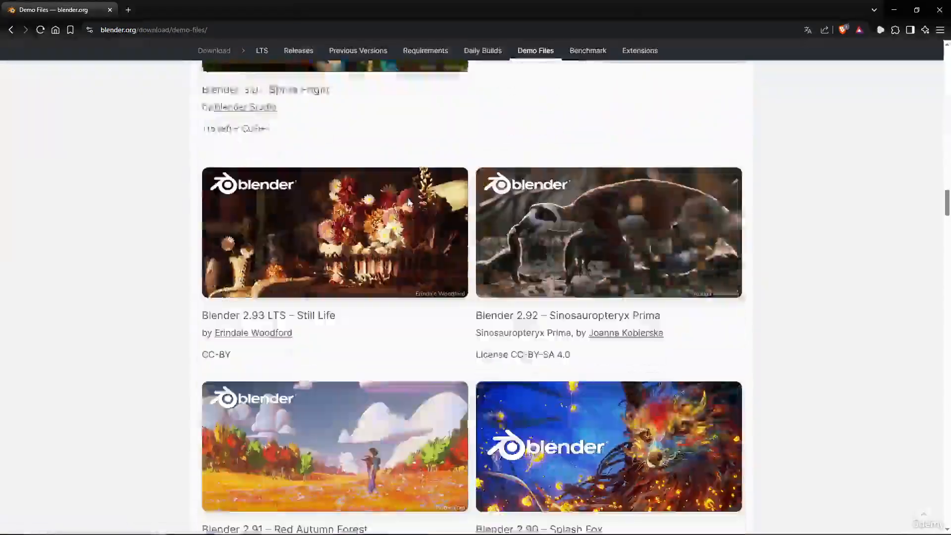
scroll(408, 201, down, 18)
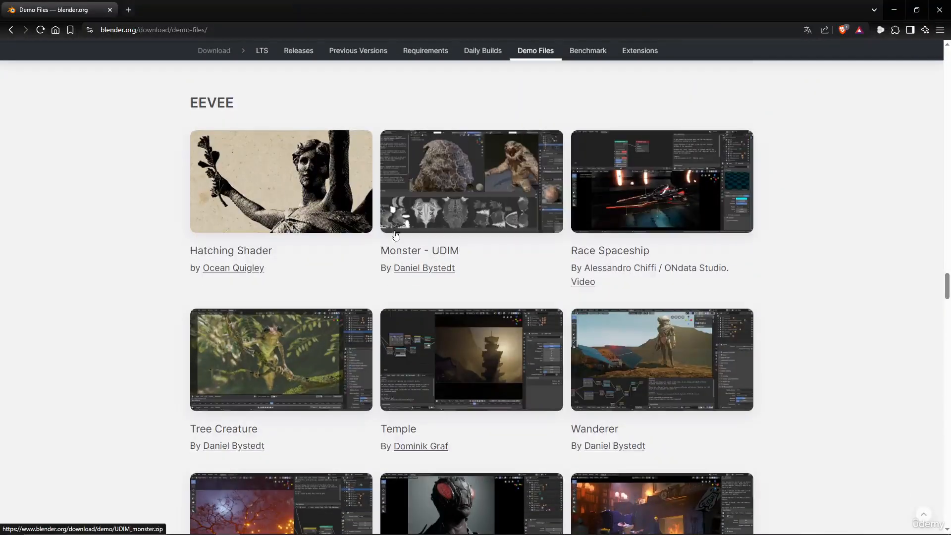
scroll(396, 237, down, 3)
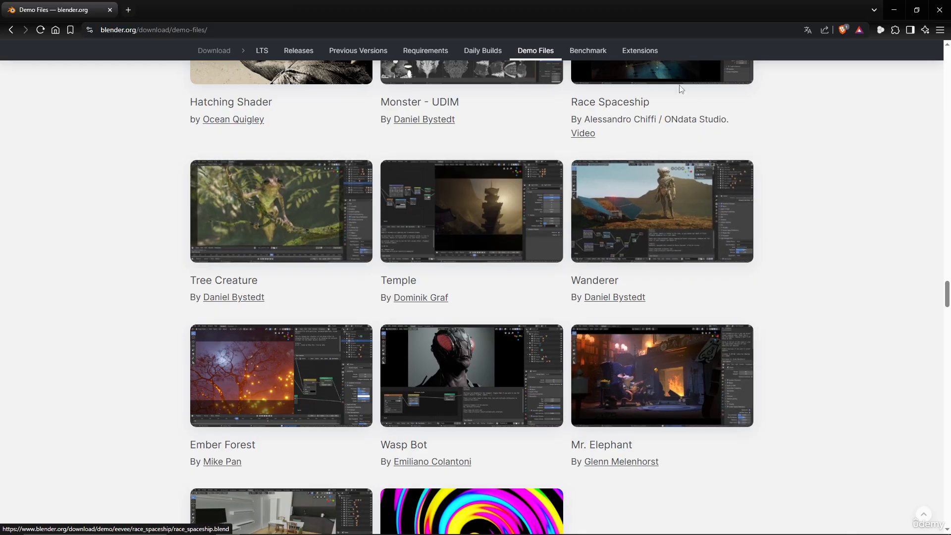
scroll(697, 399, down, 4)
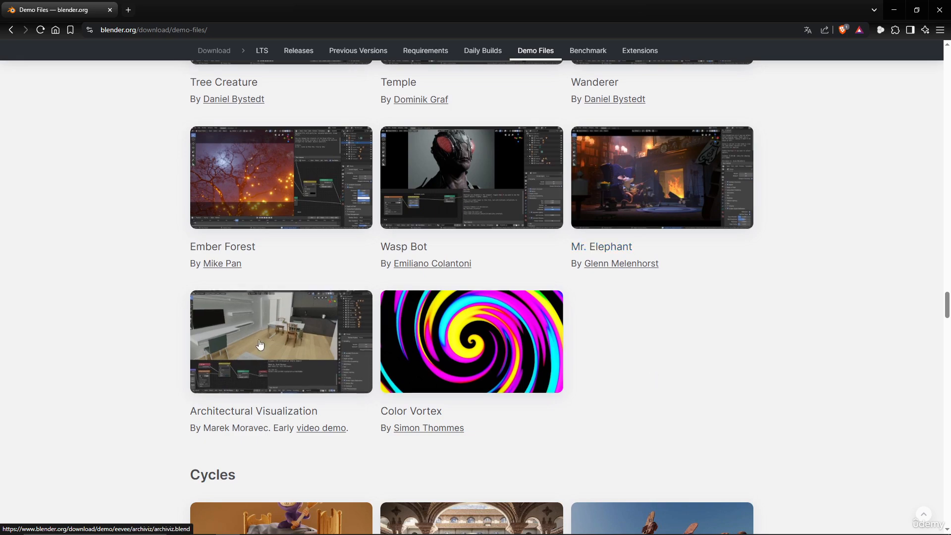
scroll(630, 340, up, 6)
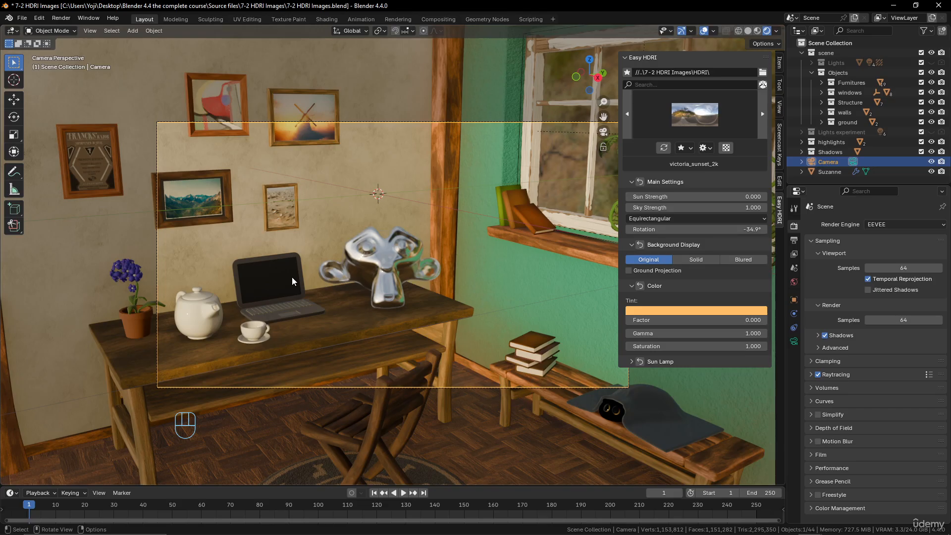
- Return to Blender and compare Cycles with EEVEE in the viewport by alternating the render engine, ending on Cycles
click(896, 224)
click(894, 256)
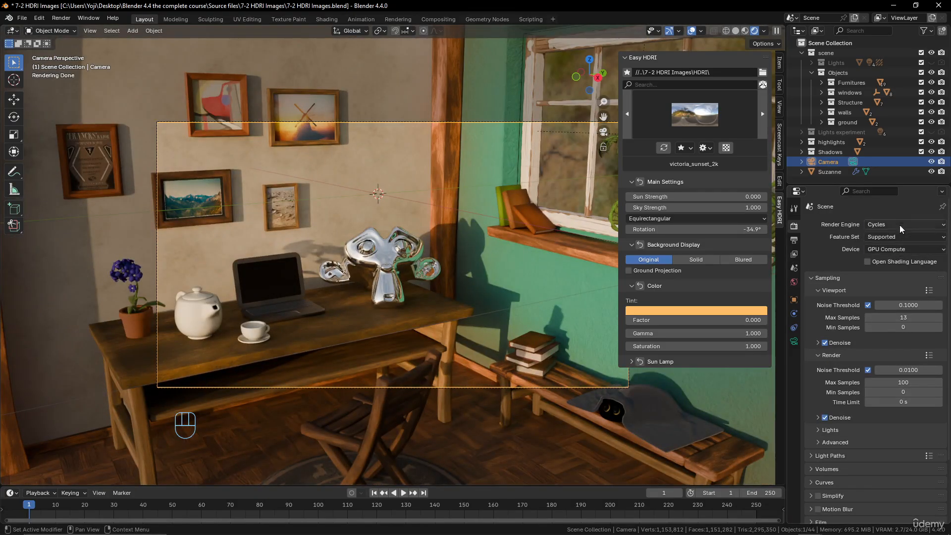
click(899, 225)
click(894, 235)
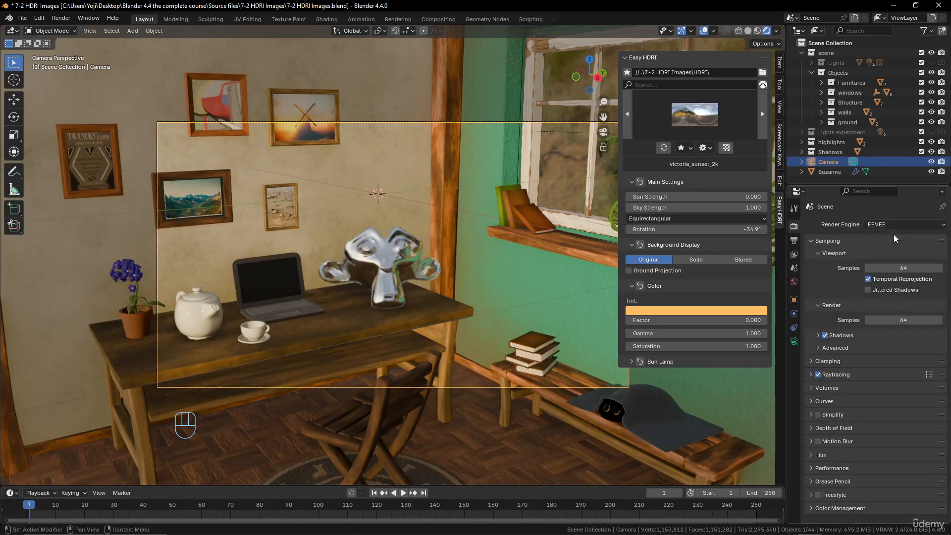
click(899, 224)
click(896, 257)
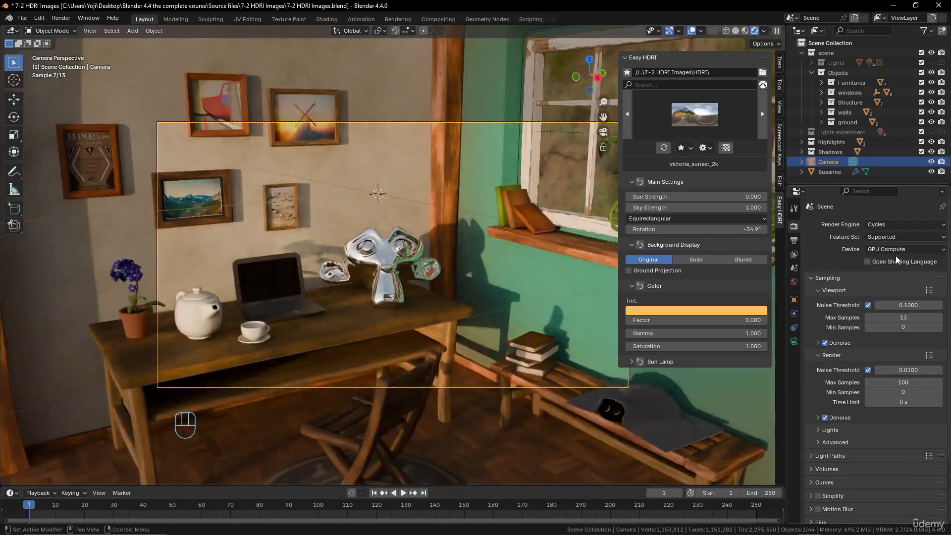
- Set the maximum samples for the final Cycles render to 500
scroll(404, 305, down, 3)
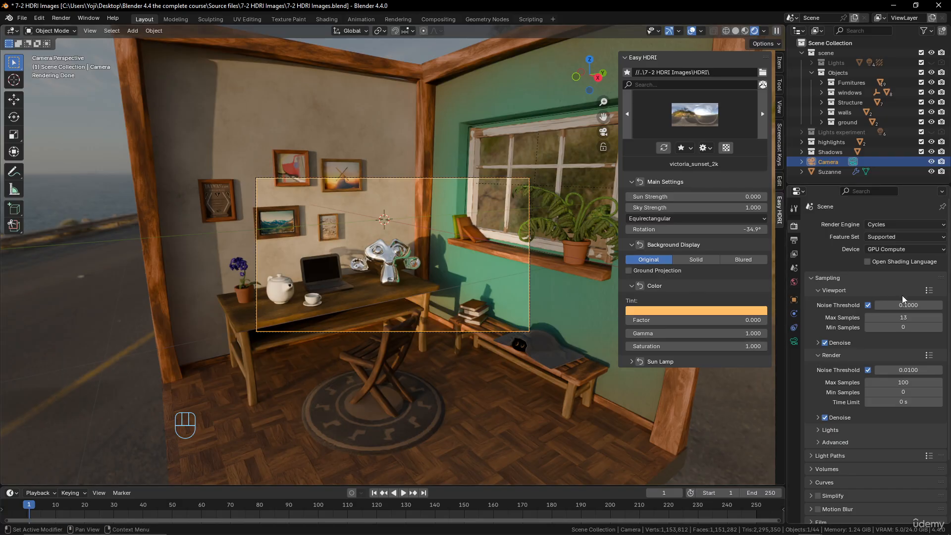
click(907, 382)
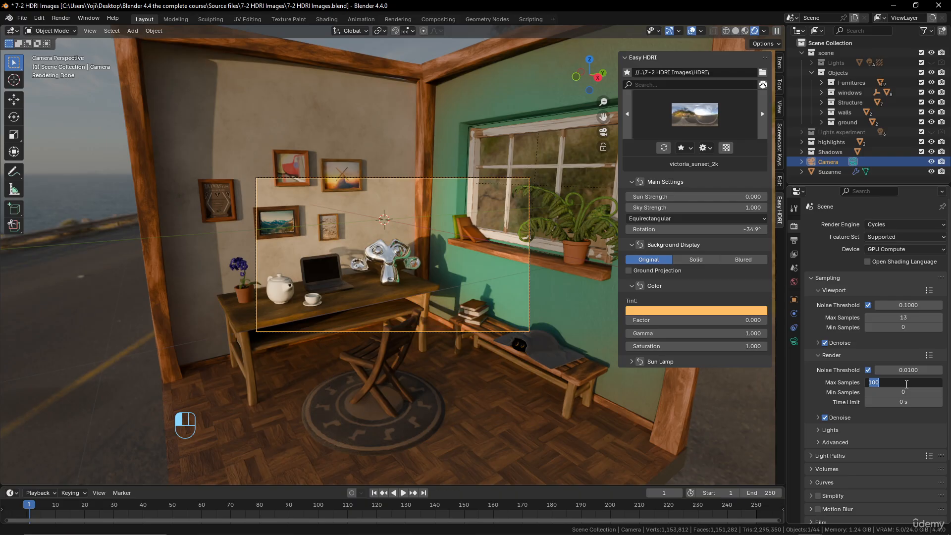
text(500)
key(Return)
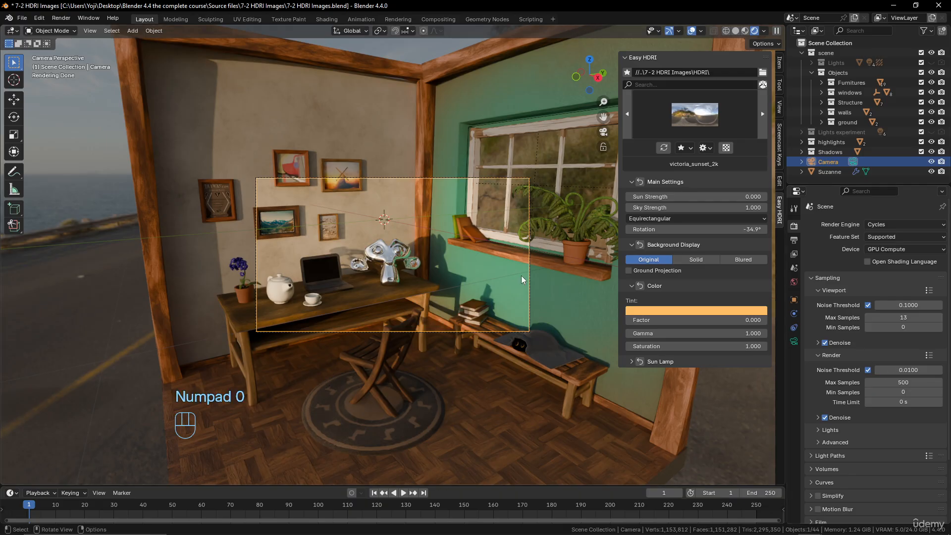
- Render the camera view with Cycles into Slot 1 and inspect the image up close
key(F12)
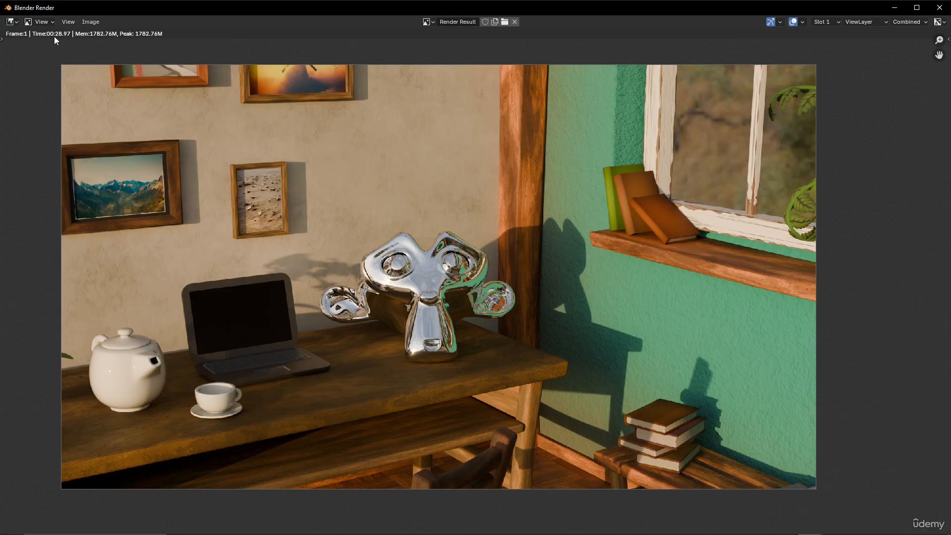
scroll(444, 291, down, 4)
scroll(444, 290, up, 5)
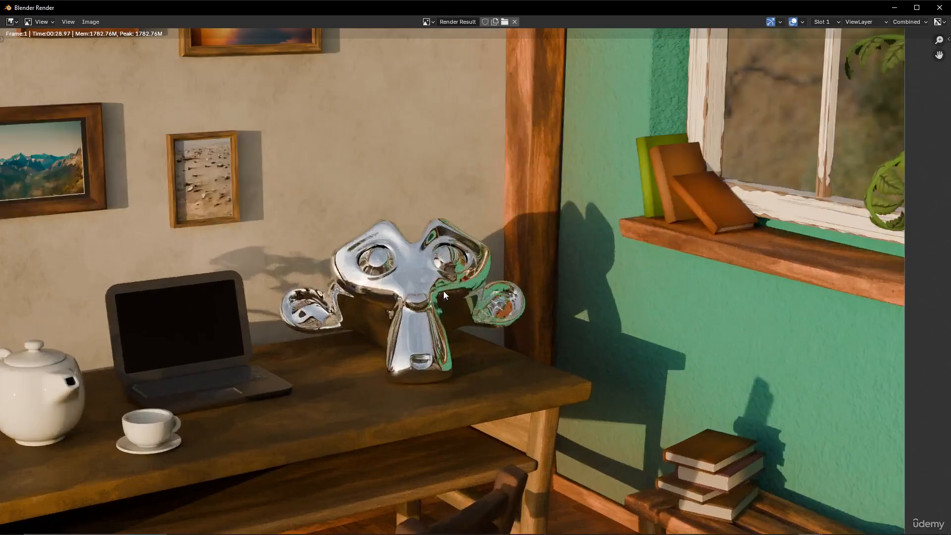
scroll(444, 291, down, 3)
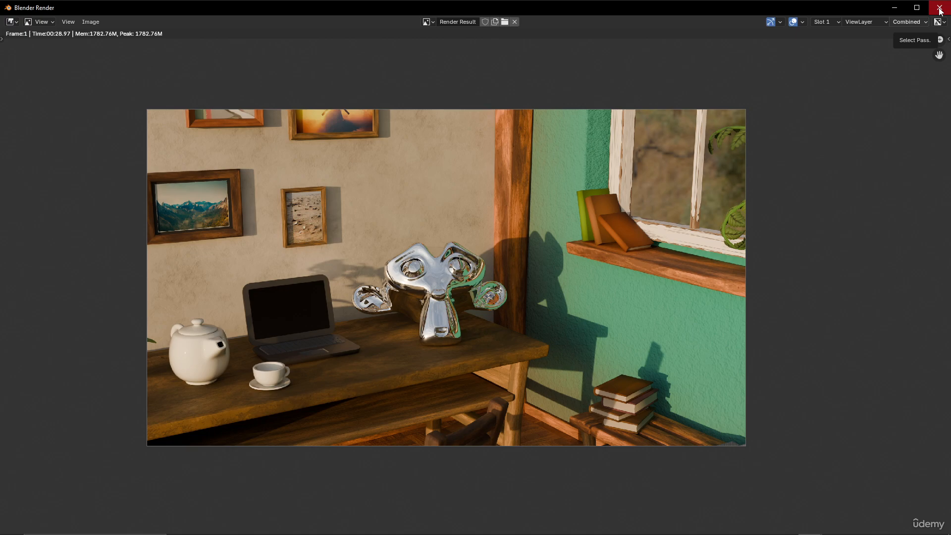
- Select Slot 2 for the render result and close the render window
click(837, 22)
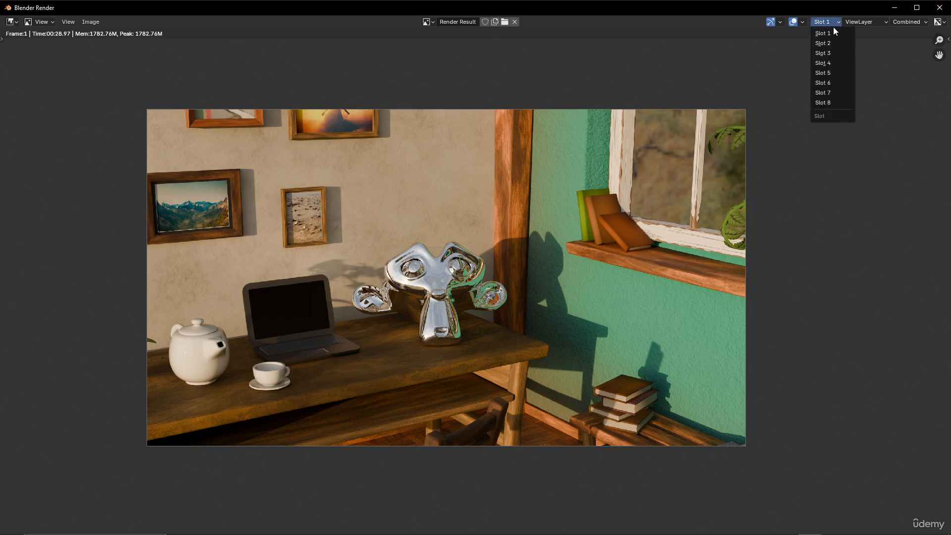
click(823, 43)
click(940, 7)
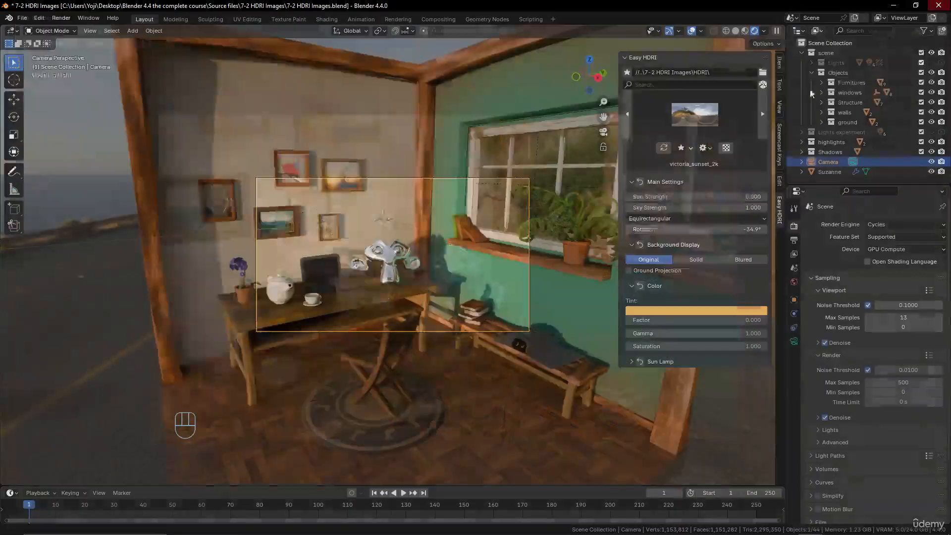
- Lower the maximum samples for the final render to 50
click(907, 383)
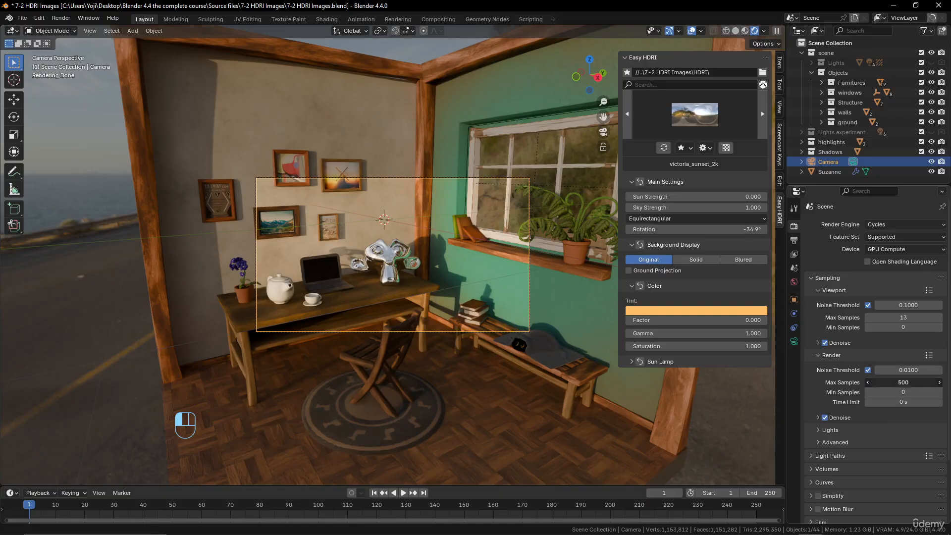
text(50)
key(Return)
click(908, 382)
click(877, 416)
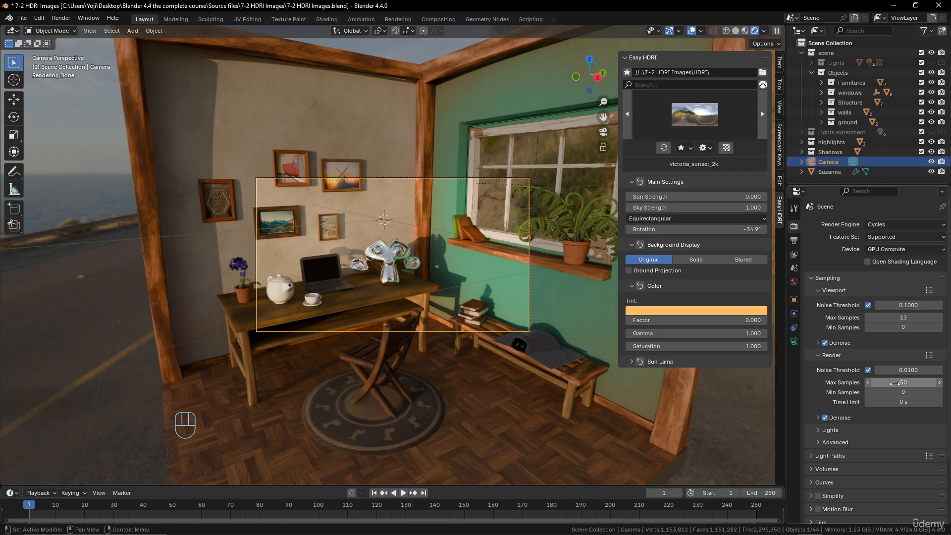
- Enable GPU use for the final render's denoiser, keeping OpenImageDenoise as the denoiser
click(818, 418)
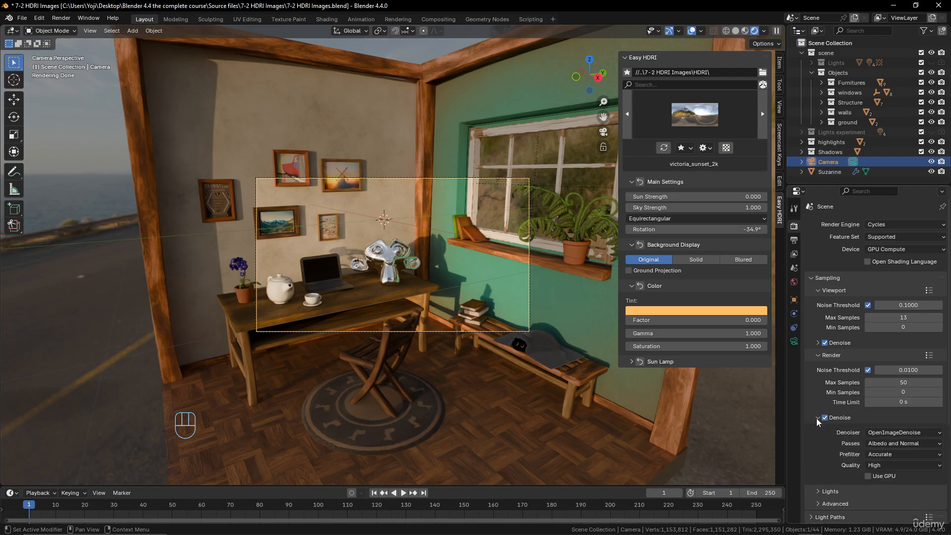
click(869, 476)
click(907, 432)
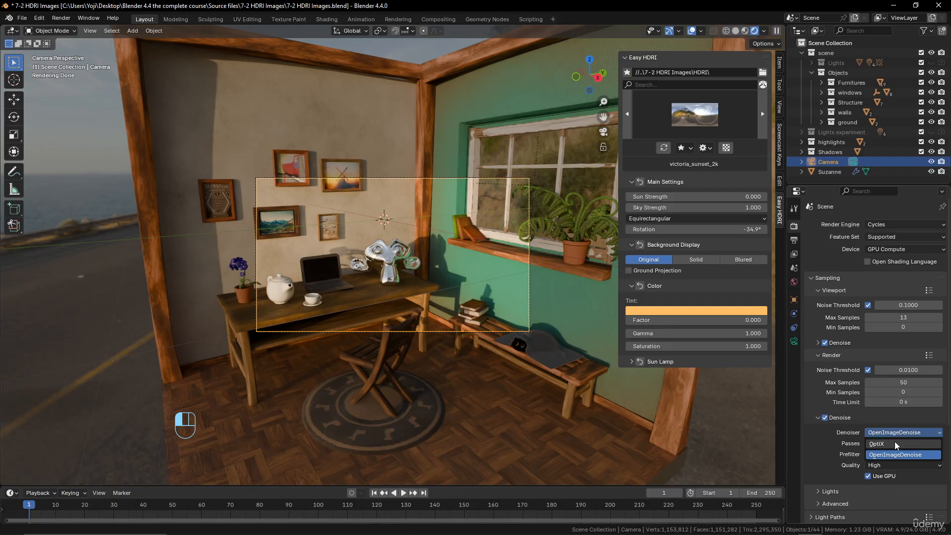
click(919, 412)
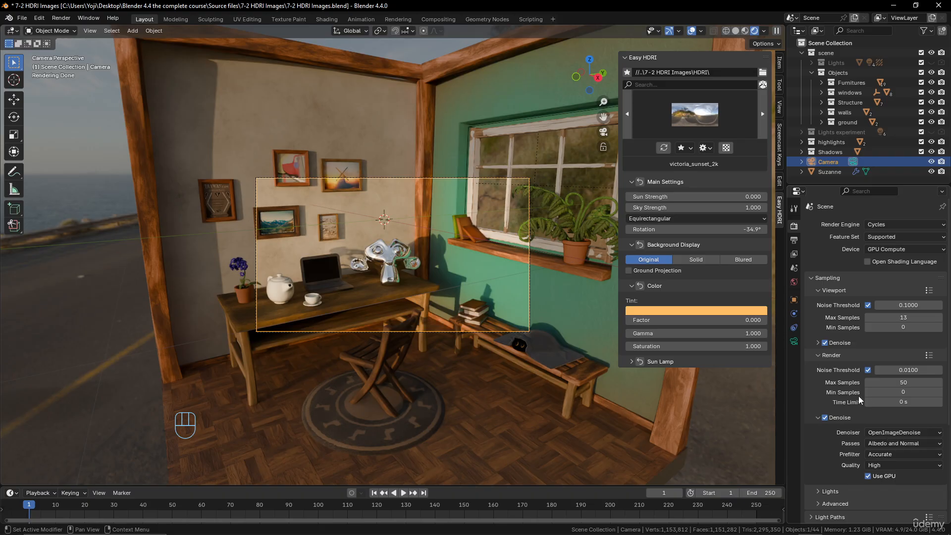
- Render the camera view with Cycles into Slot 2 and fit the whole image in view
key(F12)
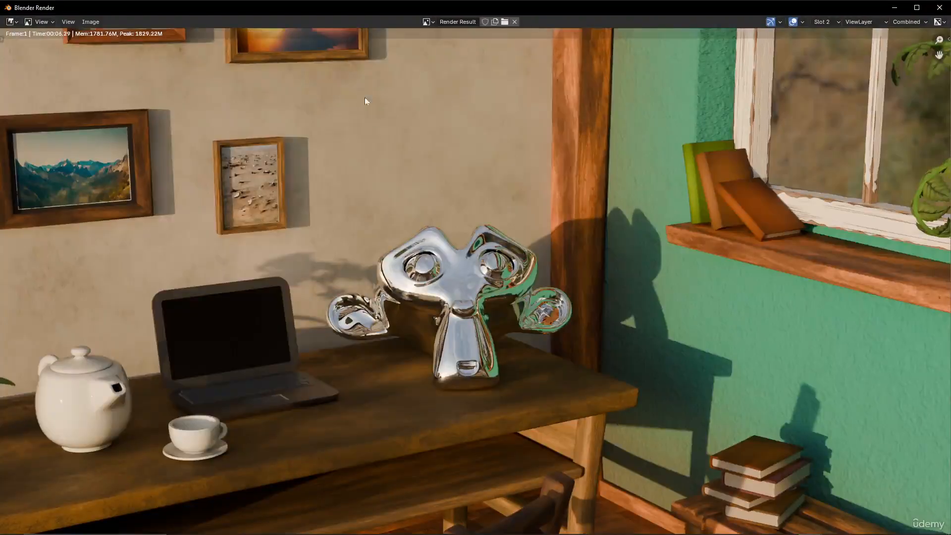
scroll(527, 283, down, 2)
scroll(527, 284, up, 1)
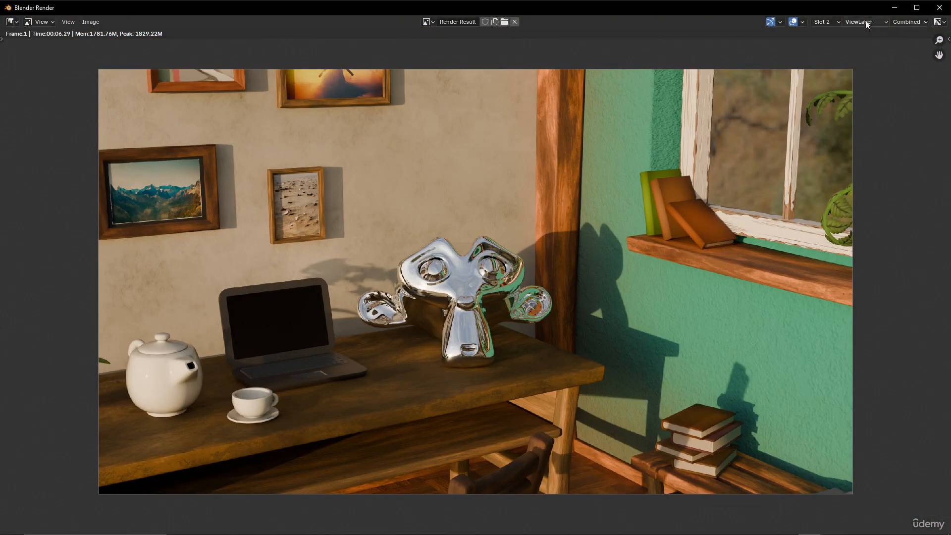
- Compare the full images in Slot 1 and Slot 2 by switching between them, ending on Slot 1
click(837, 25)
click(832, 33)
click(836, 23)
click(834, 46)
click(834, 24)
click(834, 43)
click(836, 24)
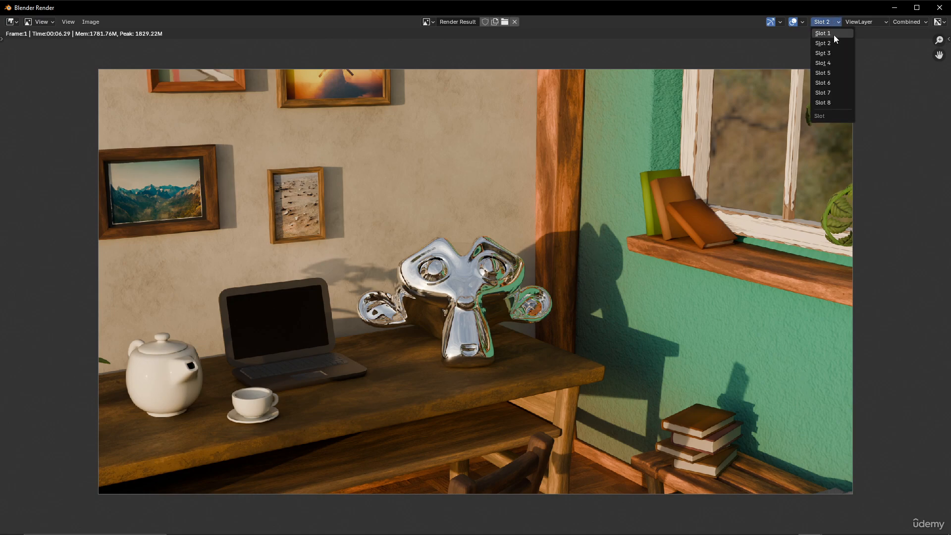
click(837, 33)
- Compare a close-up of the chrome monkey head between Slot 1 and Slot 2
scroll(483, 287, up, 6)
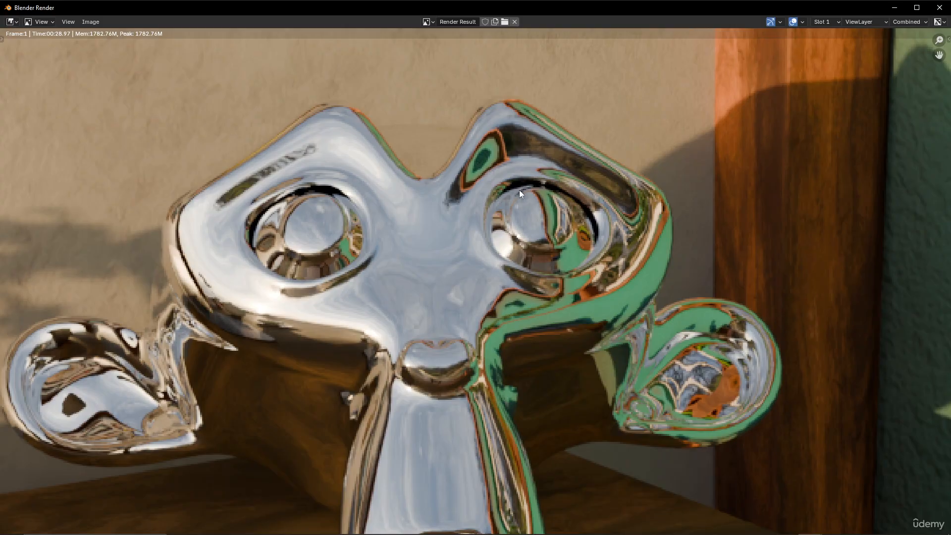
click(832, 23)
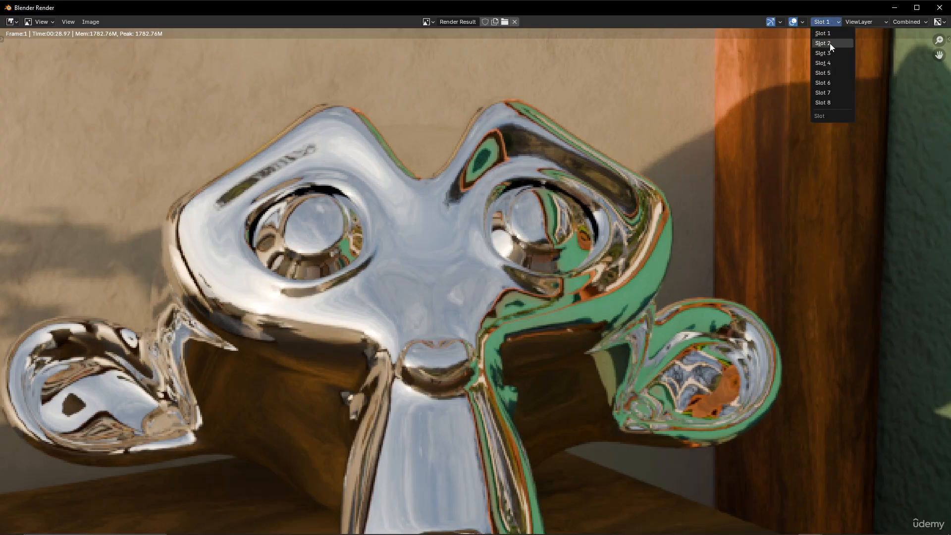
click(831, 43)
click(833, 22)
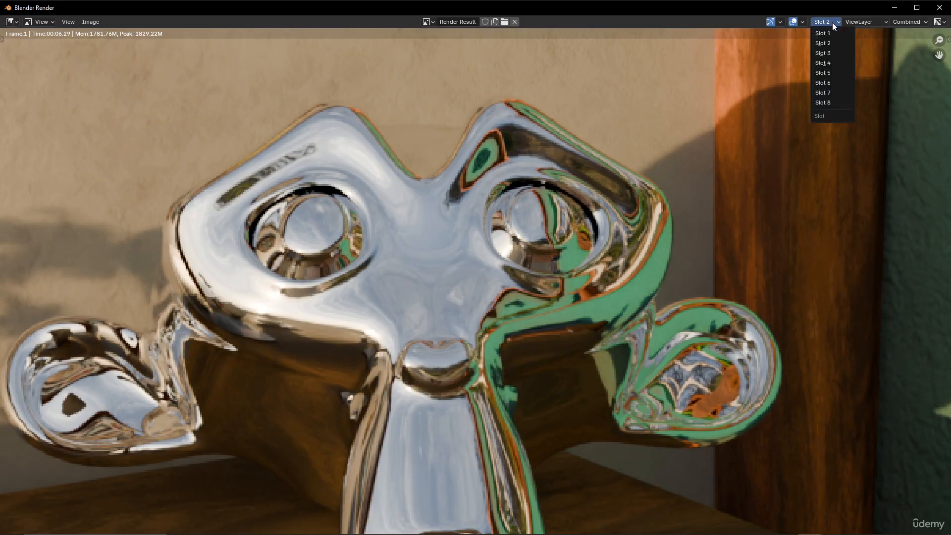
click(832, 34)
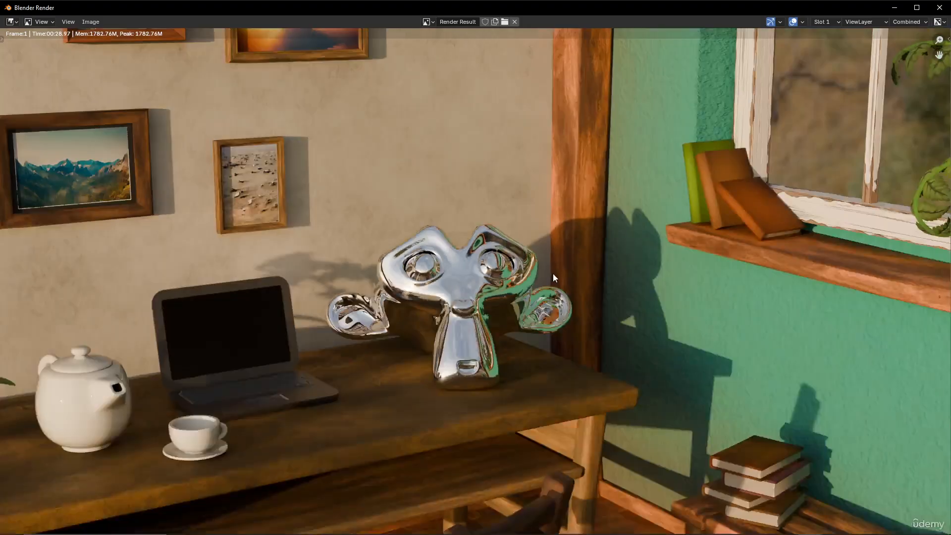
- Display the whole render result in Slot 2 and close the render window
scroll(553, 273, down, 2)
scroll(549, 275, up, 1)
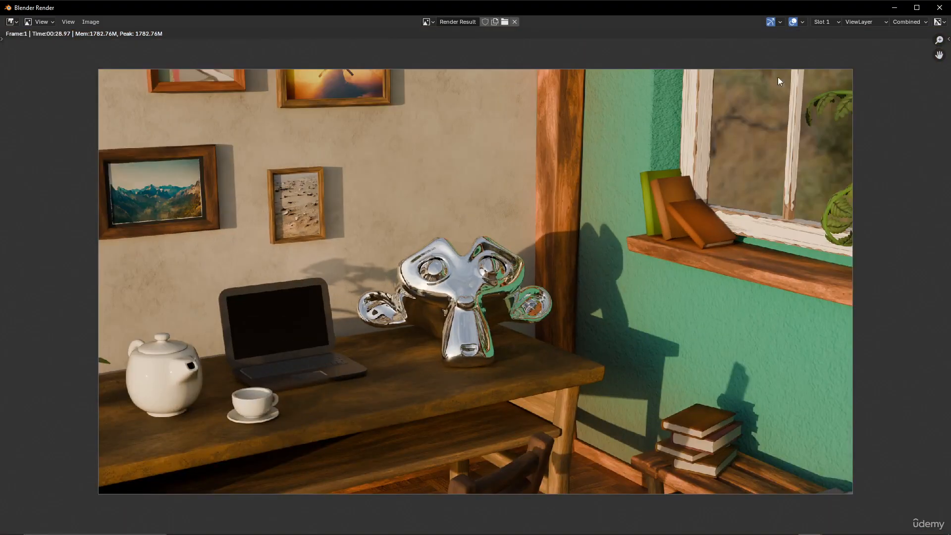
click(834, 23)
click(830, 44)
click(940, 11)
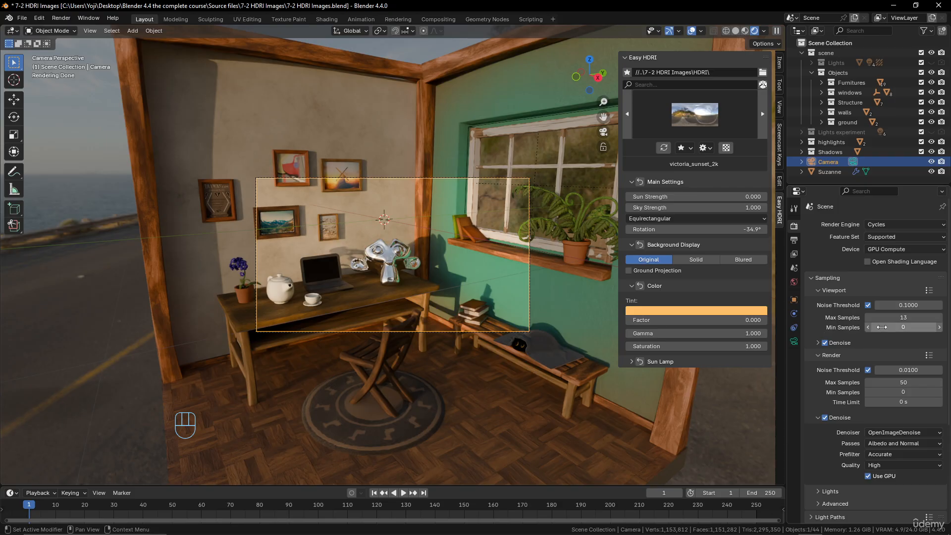
- Examine the Lights and Advanced sampling options and the Light Paths settings of the Cycles render
scroll(847, 389, down, 5)
click(819, 393)
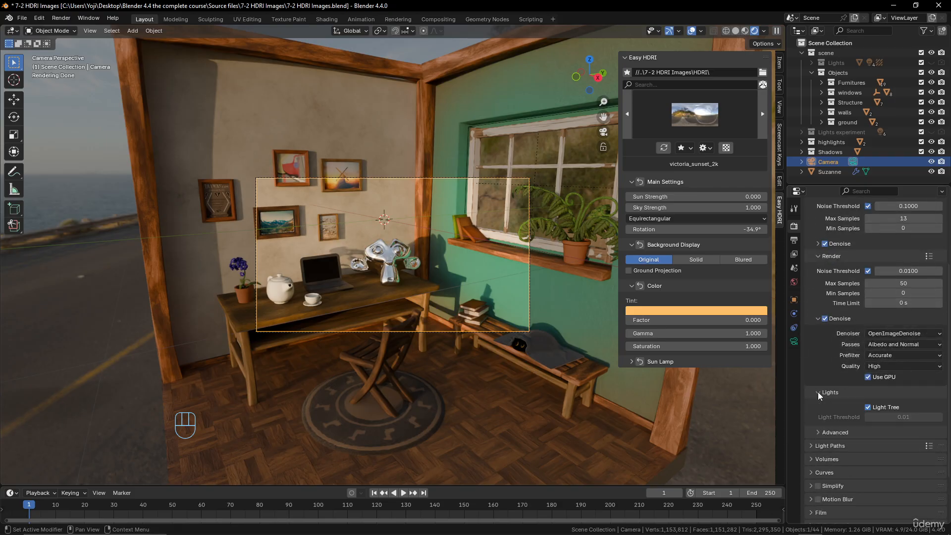
click(818, 393)
click(820, 403)
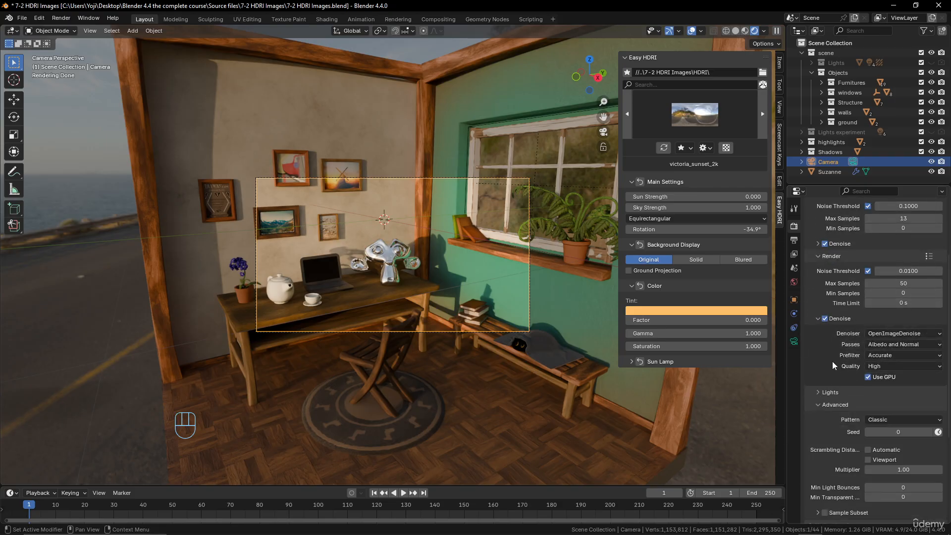
scroll(832, 361, down, 2)
click(832, 365)
scroll(822, 350, up, 1)
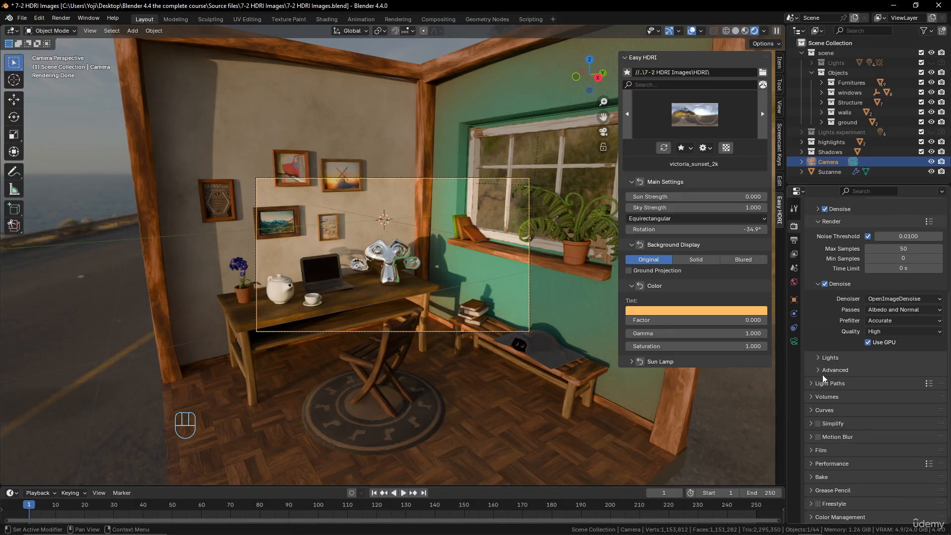
click(811, 384)
scroll(843, 347, down, 4)
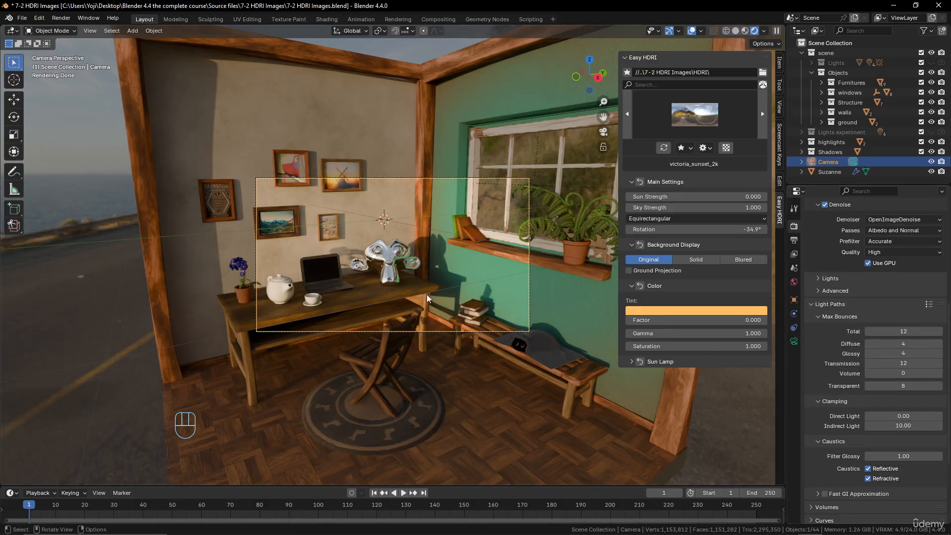
- Turn the Suzanne head's material into glass with a Transmission weight of 1.000 and Metallic at 0.000
scroll(412, 296, up, 3)
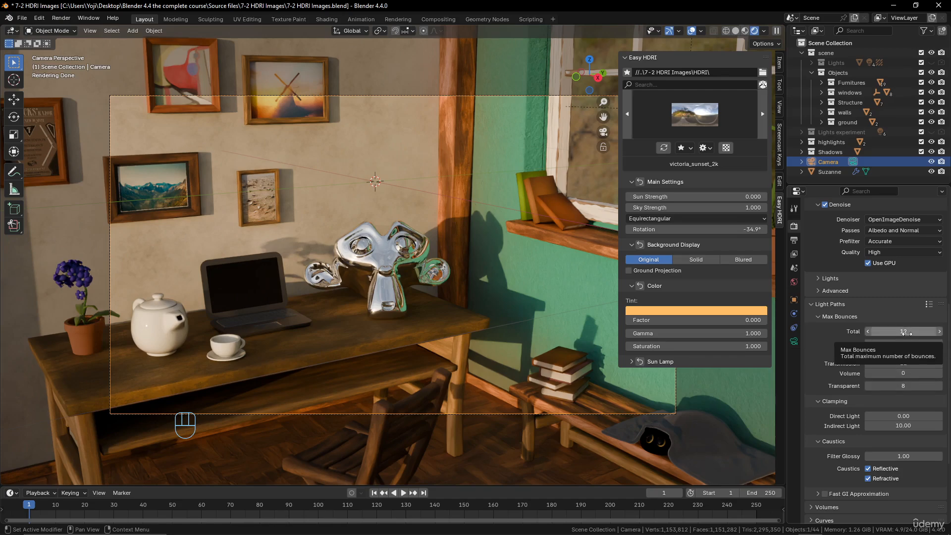
click(388, 255)
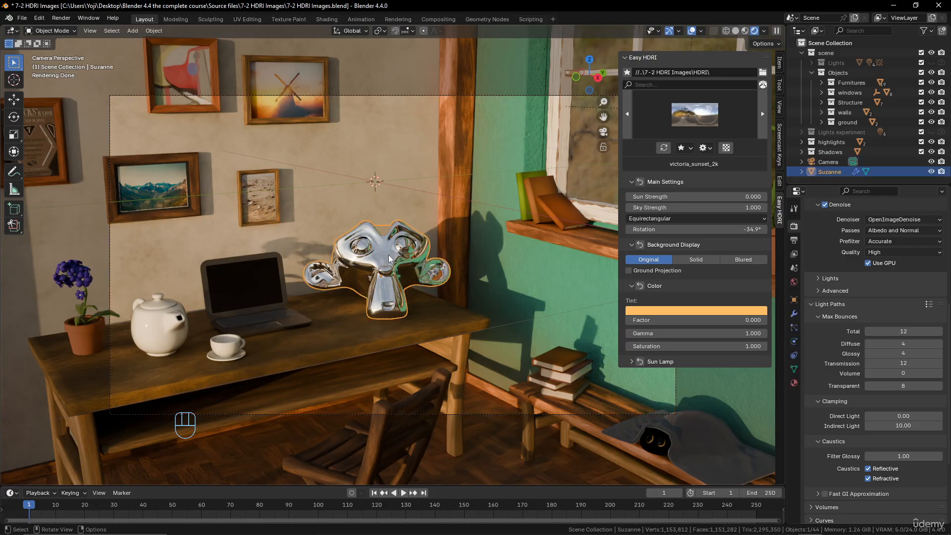
middle_drag(414, 261, 423, 272)
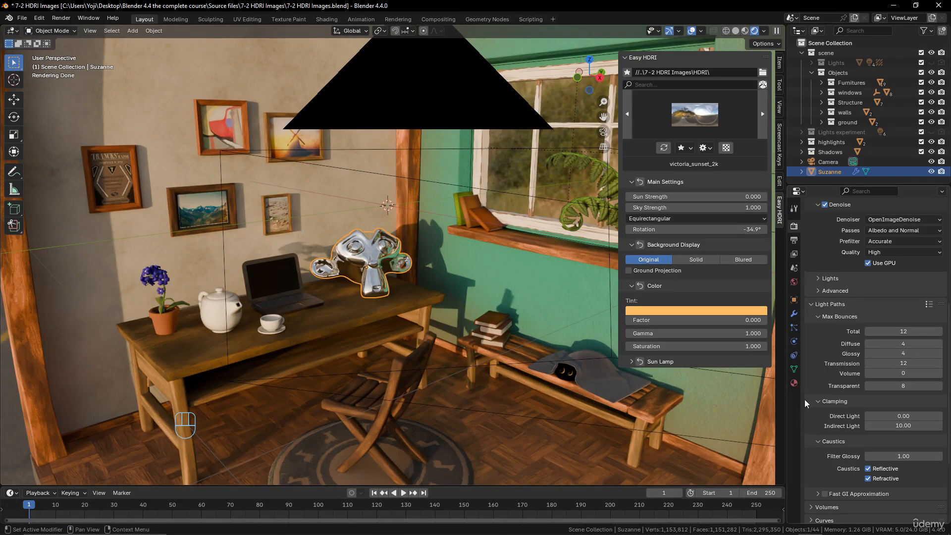
click(795, 383)
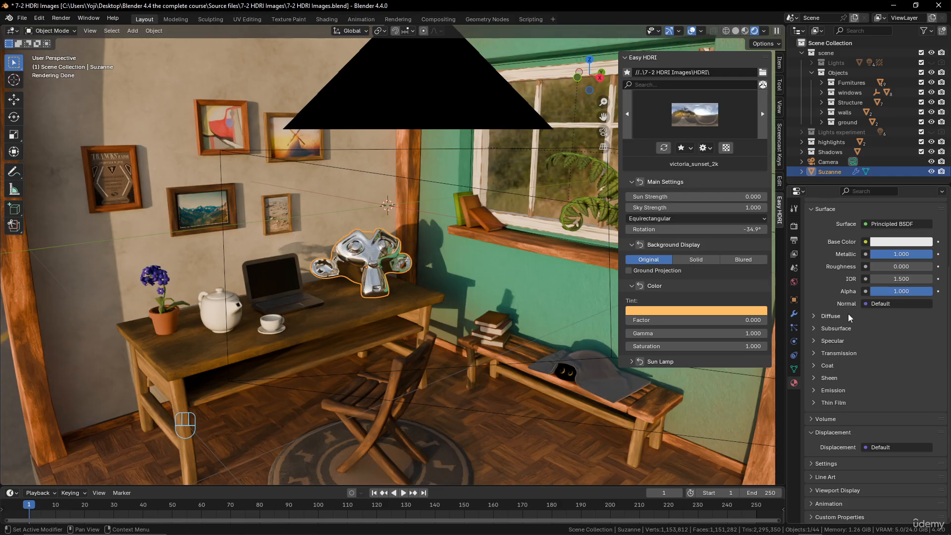
click(815, 352)
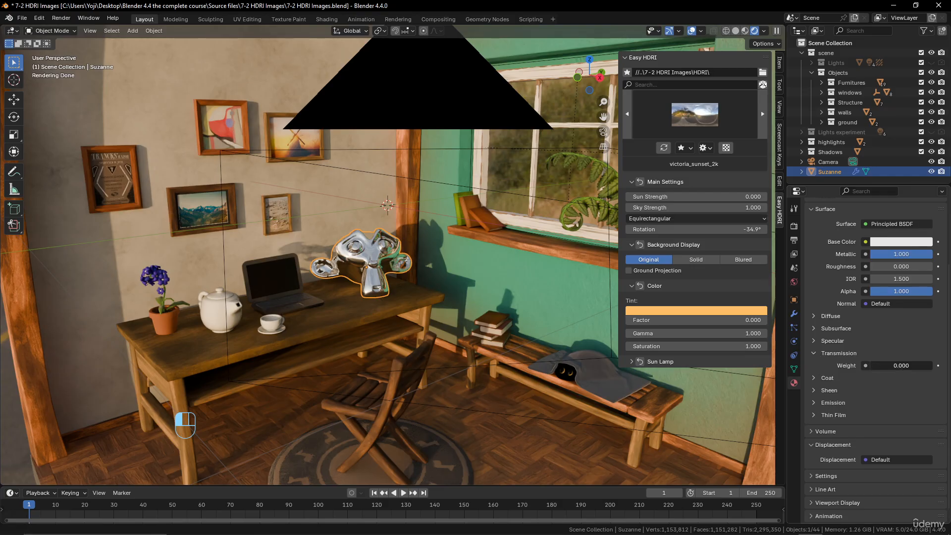
drag(893, 367, 934, 366)
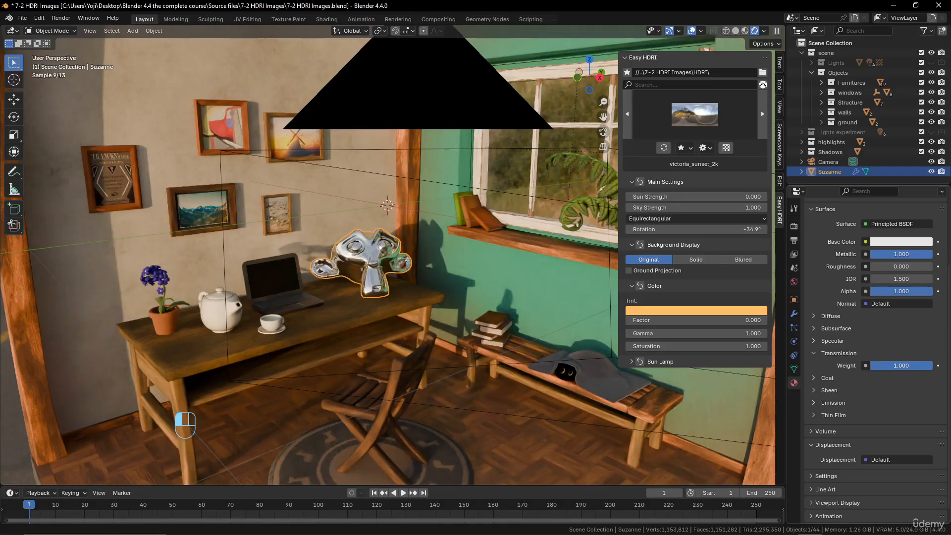
drag(911, 254, 870, 254)
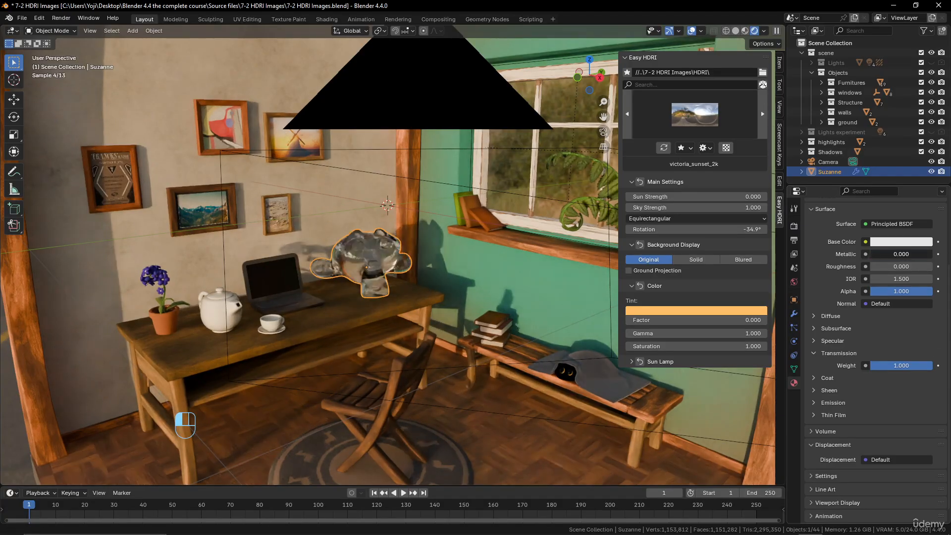
- Inspect the refraction and transparency of the glass Suzanne head up close from several angles
middle_drag(458, 282, 424, 275)
scroll(454, 298, up, 4)
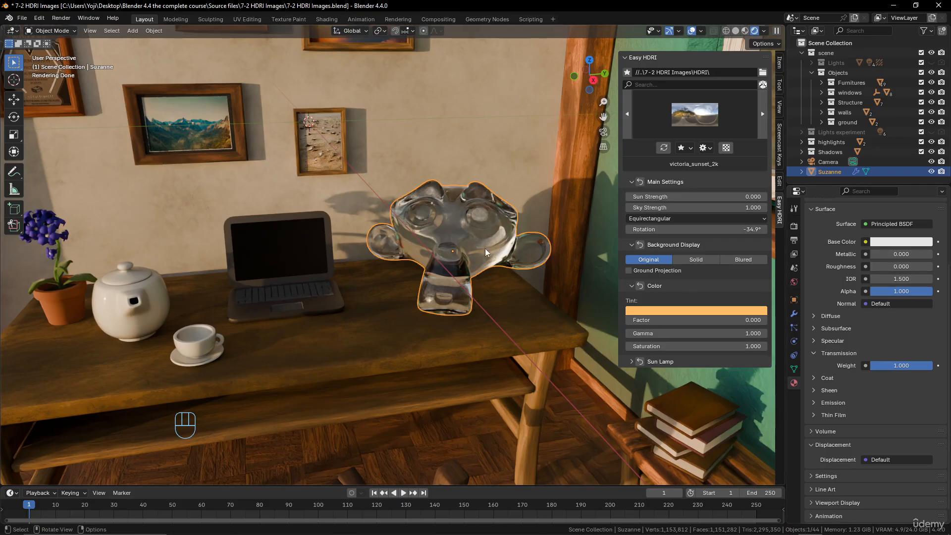
click(900, 366)
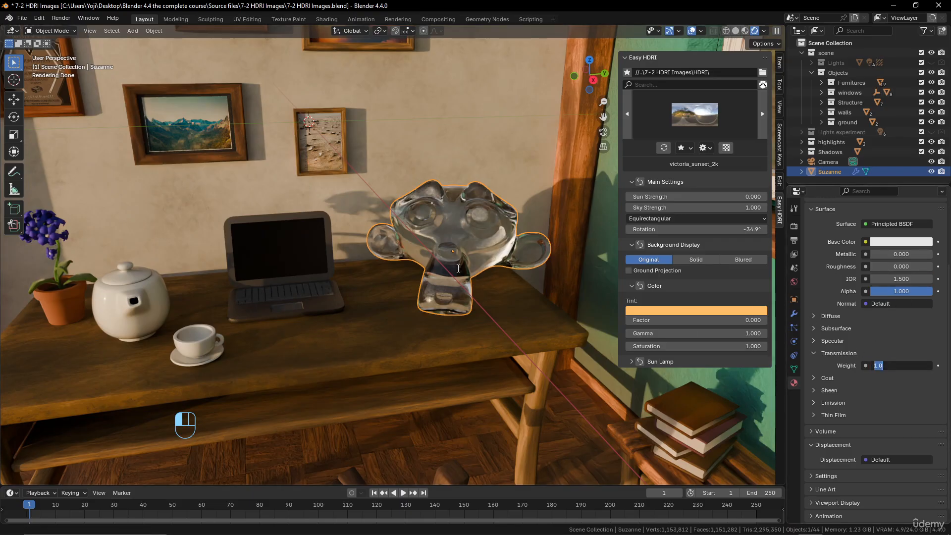
key(shift)
shift+middle_drag(472, 237, 335, 301)
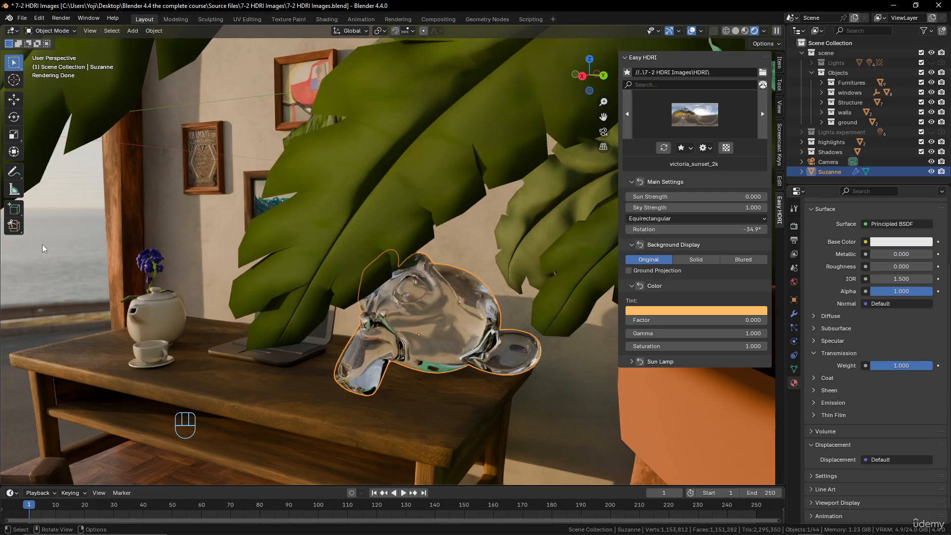
middle_drag(43, 245, 176, 256)
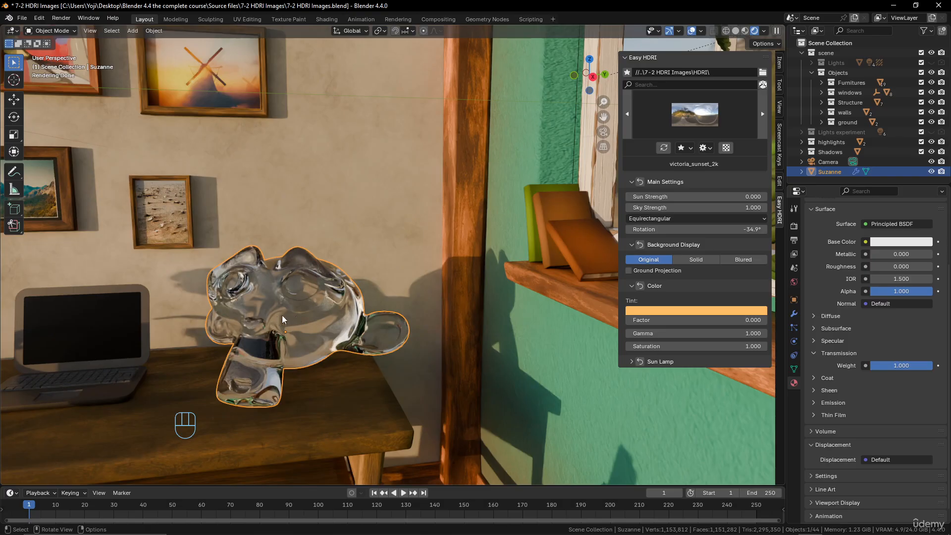
middle_drag(282, 315, 337, 314)
- Annotate freehand light-ray arrows entering, passing through and bouncing off the glass Suzanne head
click(8, 171)
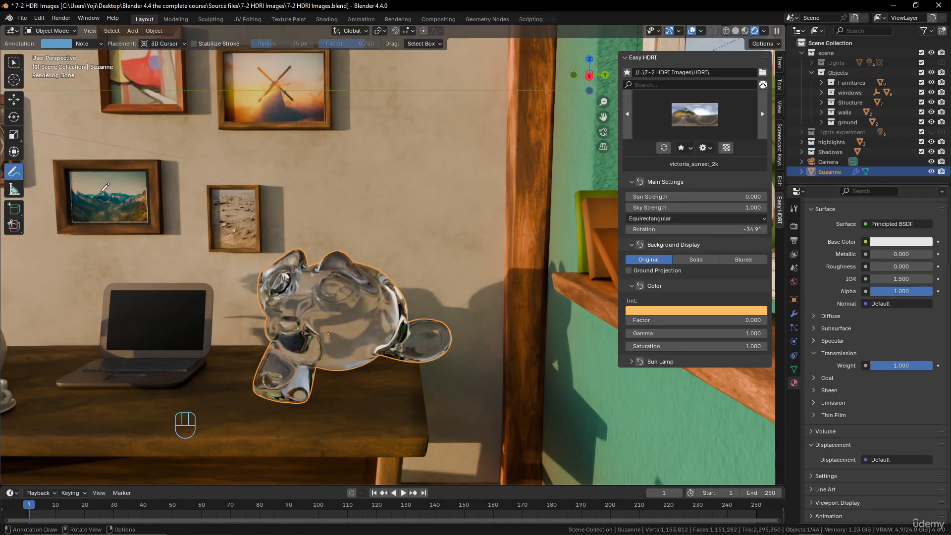
drag(215, 261, 277, 296)
mouse_move(424, 320)
mouse_down()
mouse_move(409, 314)
mouse_move(490, 343)
mouse_move(465, 342)
mouse_up()
mouse_move(497, 308)
mouse_down()
mouse_move(400, 299)
mouse_move(423, 306)
mouse_up()
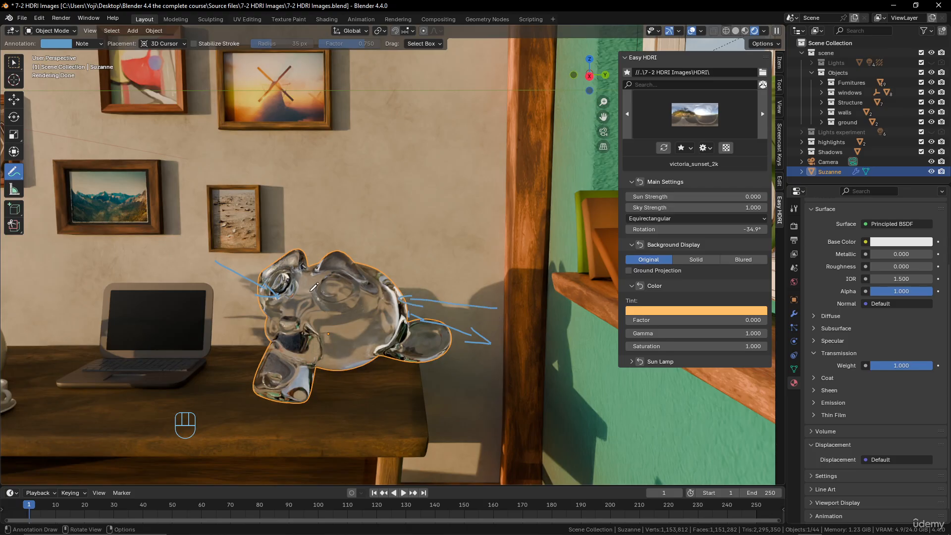
mouse_move(285, 275)
mouse_down()
mouse_move(190, 253)
mouse_move(207, 253)
mouse_up()
- Erase all annotation strokes around the glass head and return to the selection tool
key(ctrl)
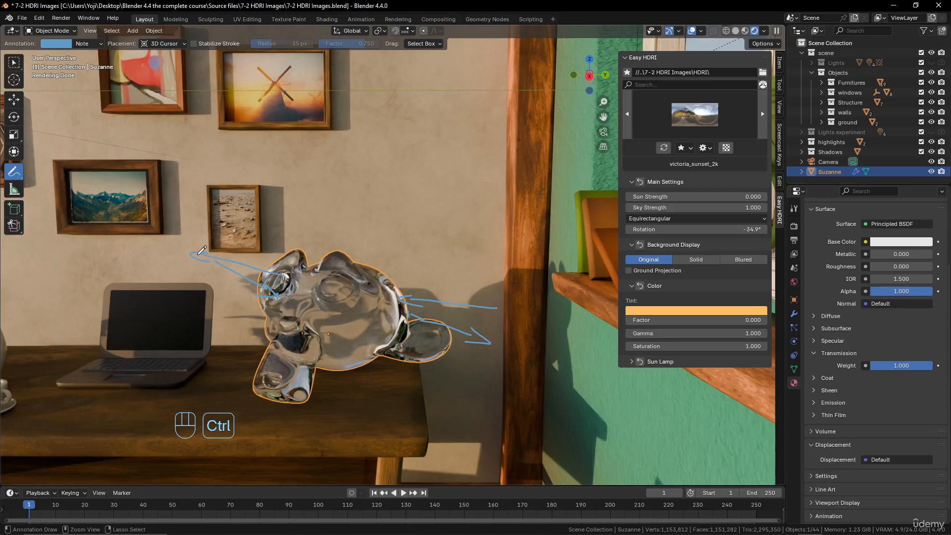
mouse_move(201, 250)
ctrl+mouse_down()
mouse_move(241, 268)
mouse_move(251, 299)
mouse_move(464, 293)
mouse_move(483, 337)
mouse_move(475, 330)
ctrl+mouse_up()
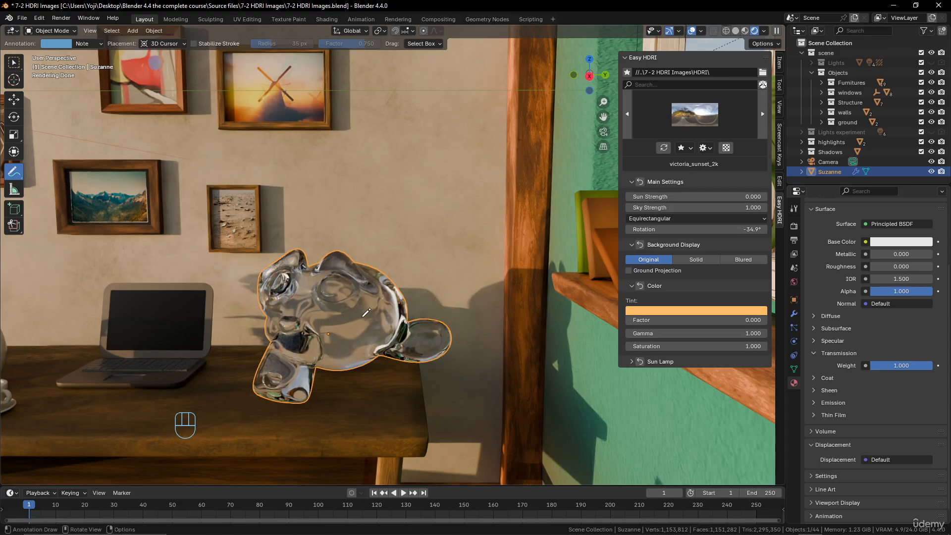
click(14, 63)
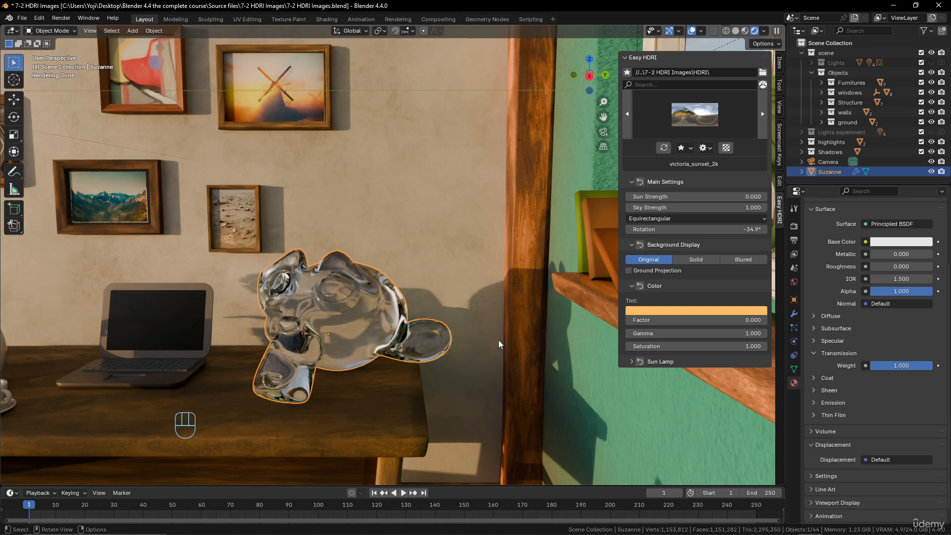
- Examine the Max Bounces values under Light Paths in the render settings, especially Transmission
click(794, 226)
scroll(859, 330, down, 3)
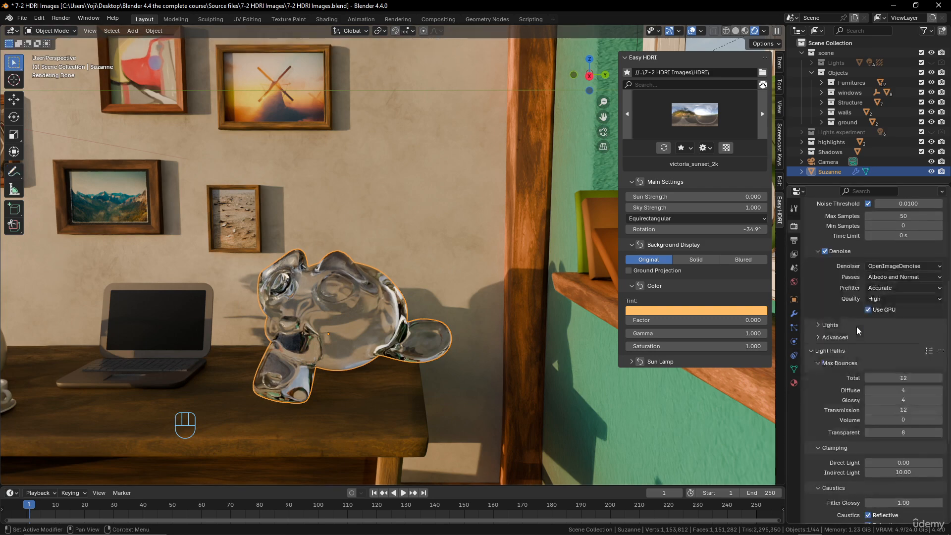
scroll(859, 330, down, 3)
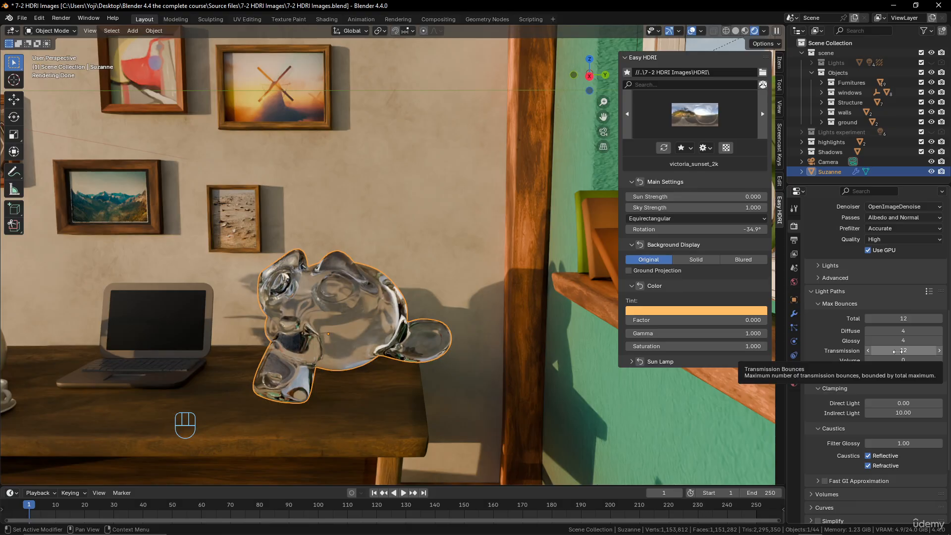
drag(898, 350, 908, 350)
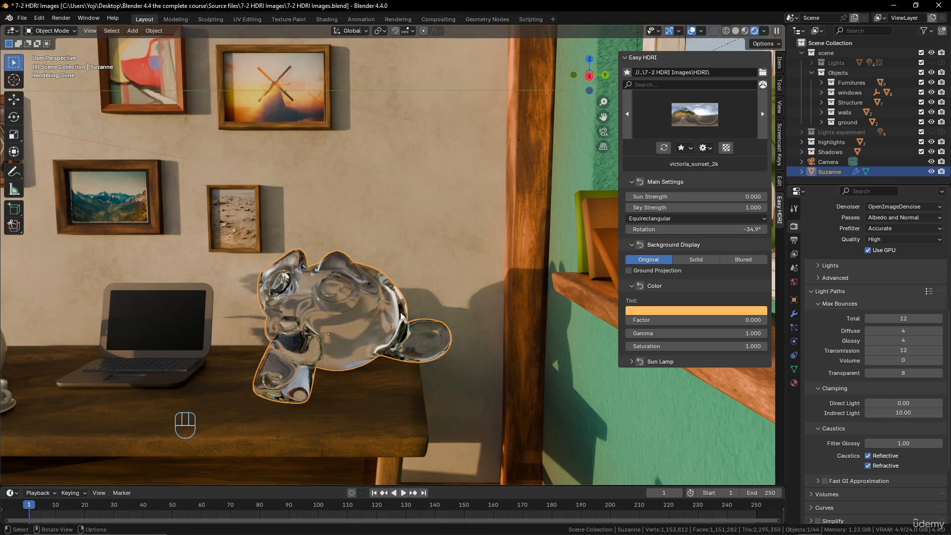
- Collapse the Light Paths settings and look over the Volumes render settings
mouse_move(302, 309)
middle_down()
mouse_move(341, 310)
mouse_move(299, 313)
middle_up()
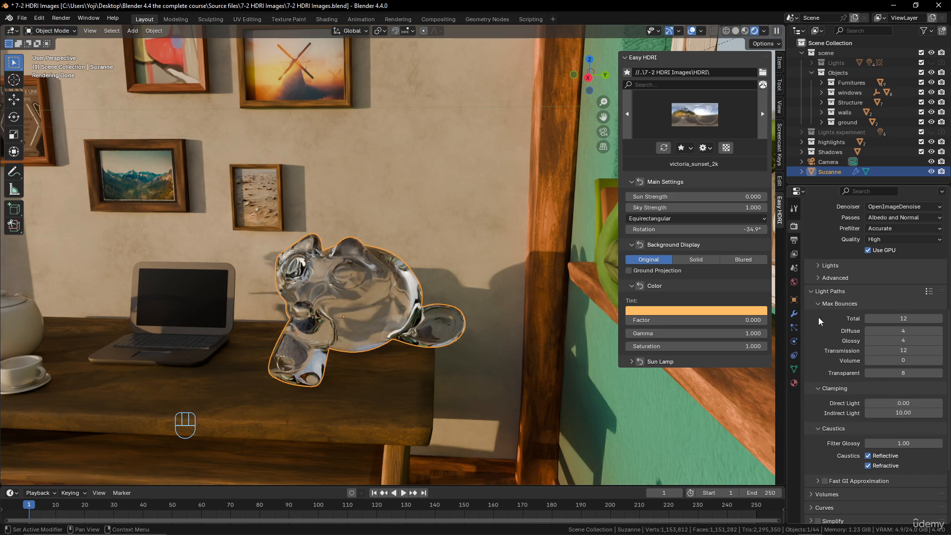
click(813, 293)
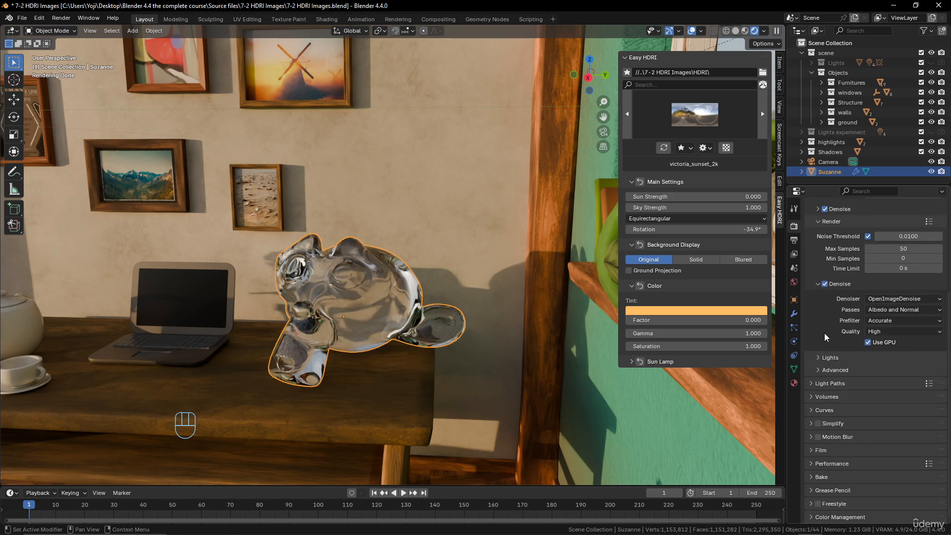
click(812, 397)
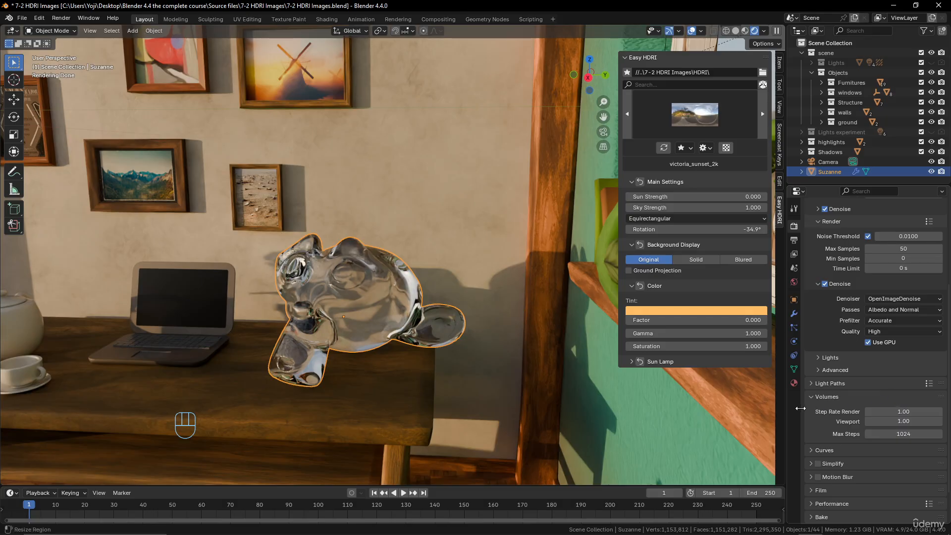
click(812, 397)
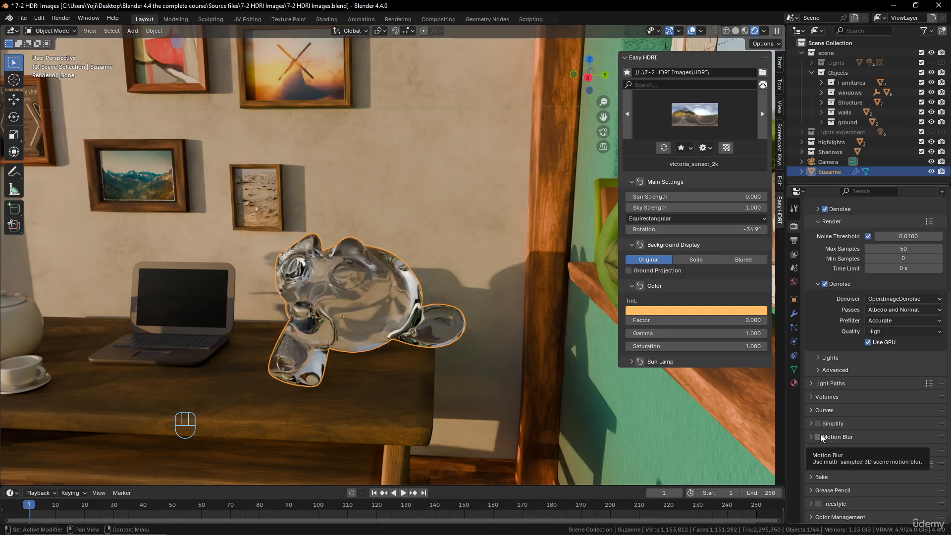
- Switch the render engine to EEVEE and view the room through the camera
scroll(890, 244, up, 6)
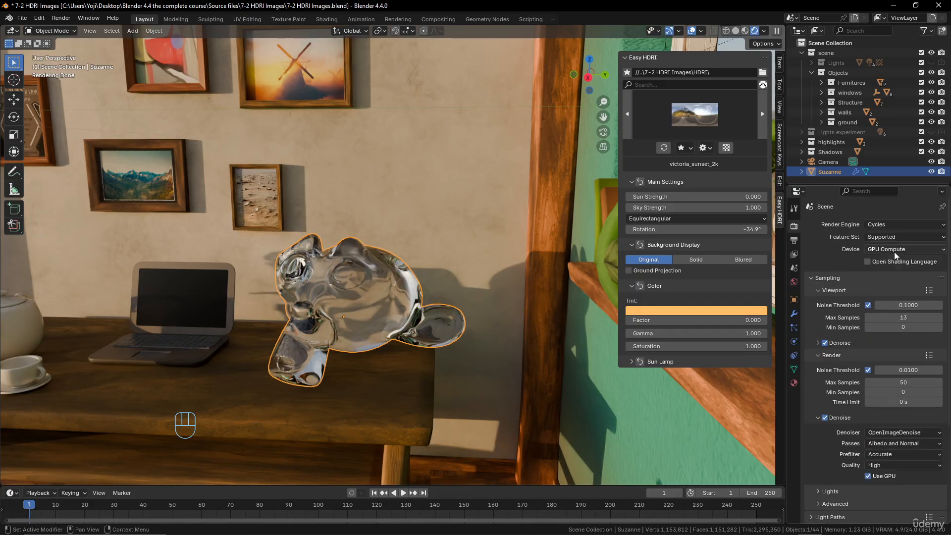
click(898, 225)
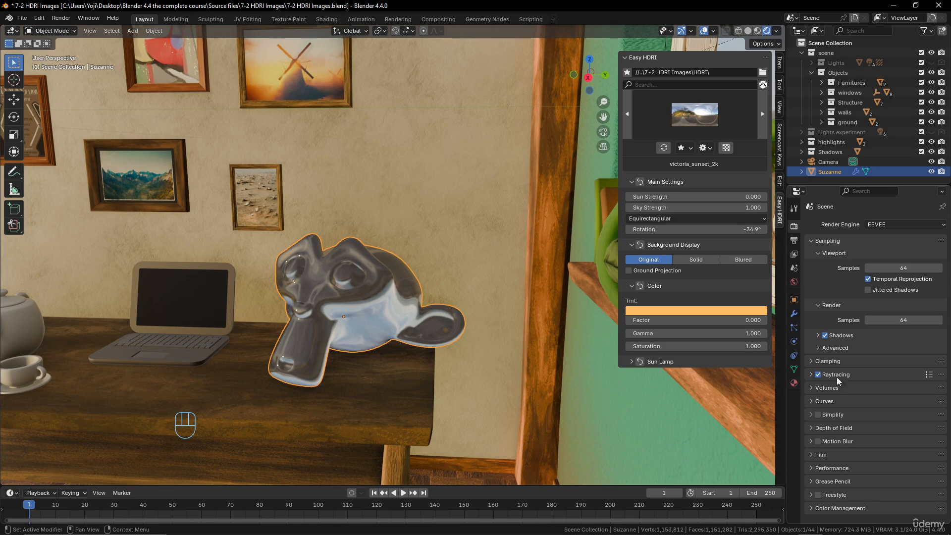
scroll(353, 208, down, 4)
middle_drag(352, 207, 330, 299)
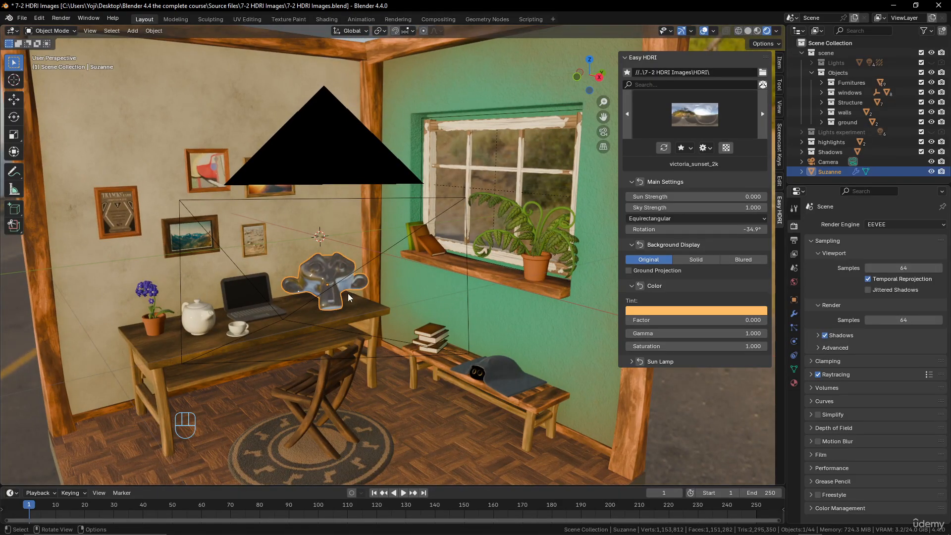
key(KP_0)
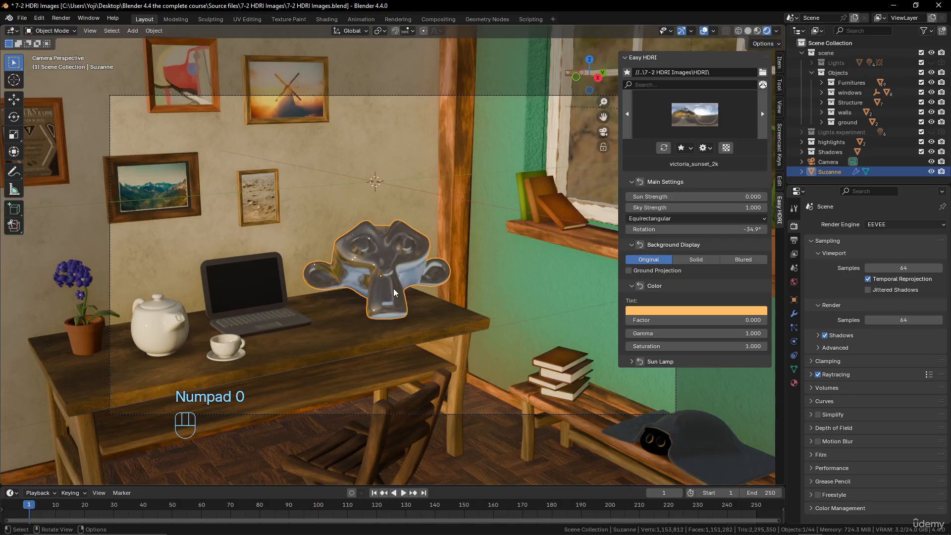
- Move Suzanne about -1.75 m along the global Y axis, out of the camera frame, and keyframe its location at frame 1
key(g)
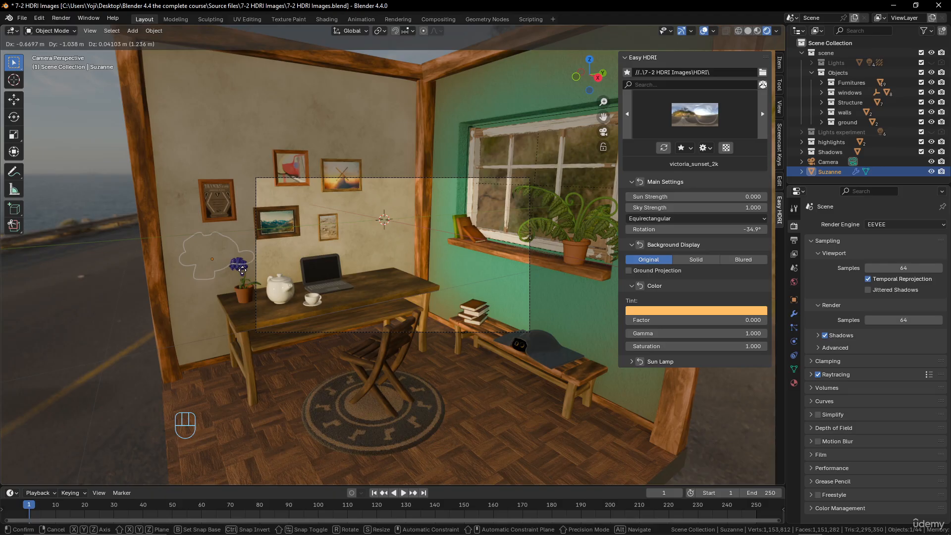
key(Escape)
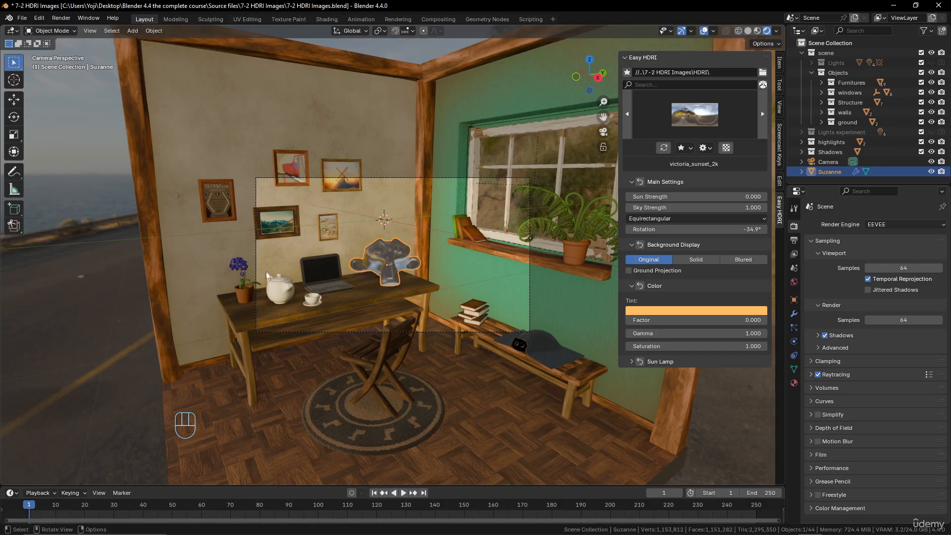
key(g)
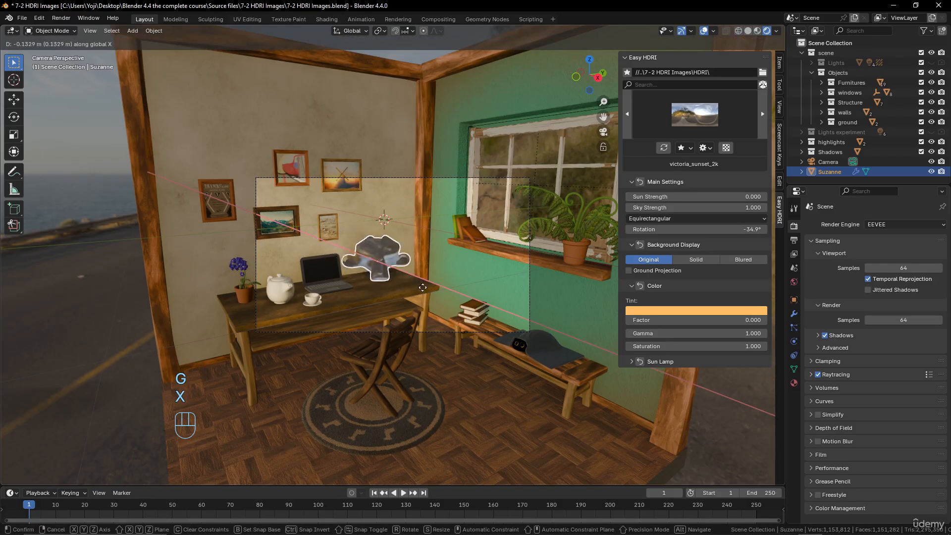
key(y)
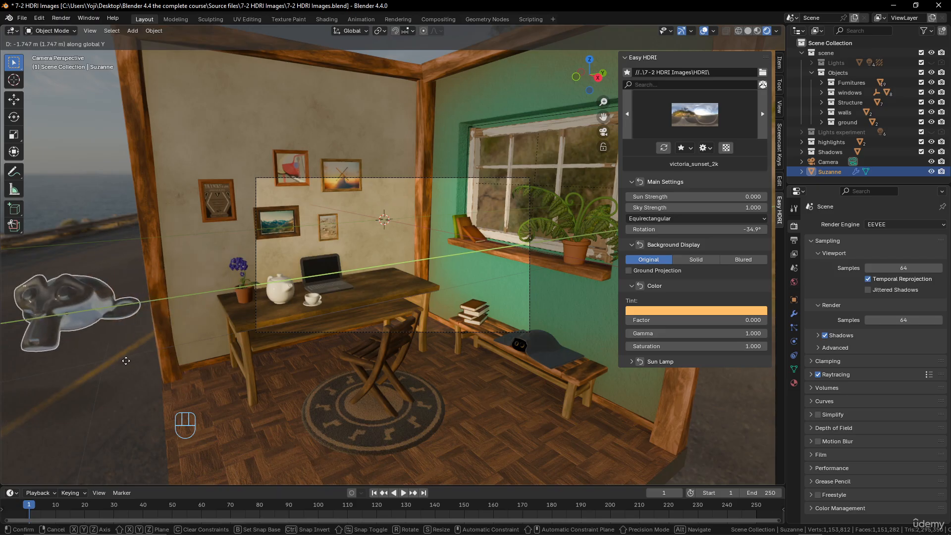
click(126, 361)
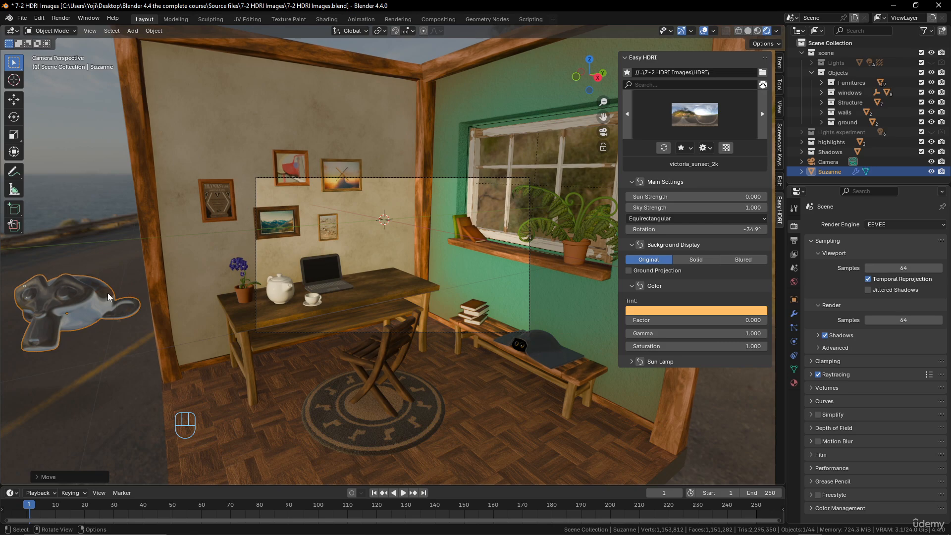
click(780, 62)
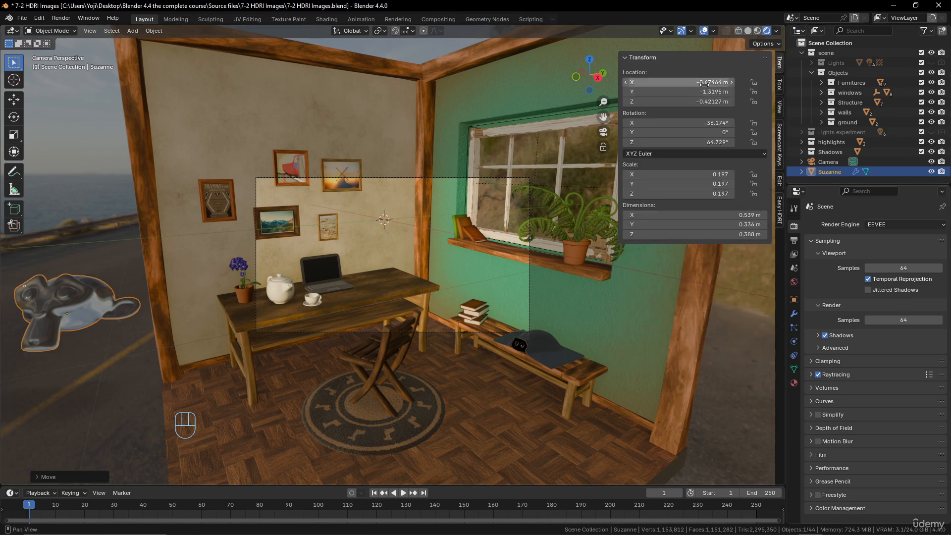
key(i)
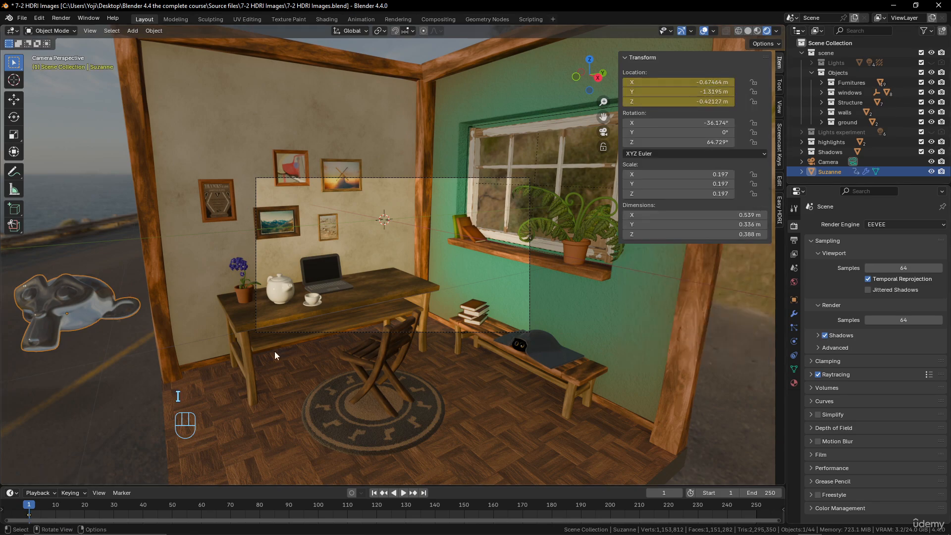
- At frame 100, move Suzanne along the global Y axis to about 2.32 m, past the green wall, and keyframe its location
drag(32, 504, 318, 502)
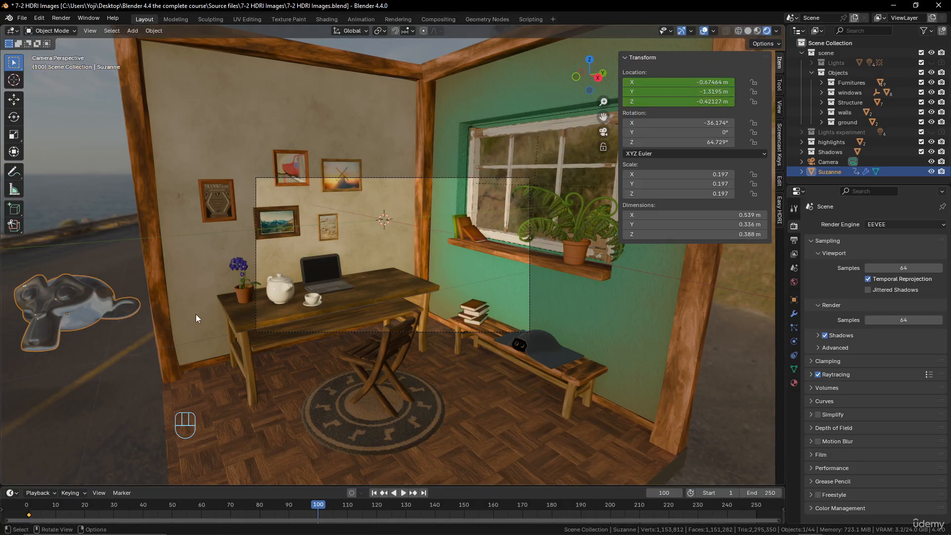
key(g)
key(y)
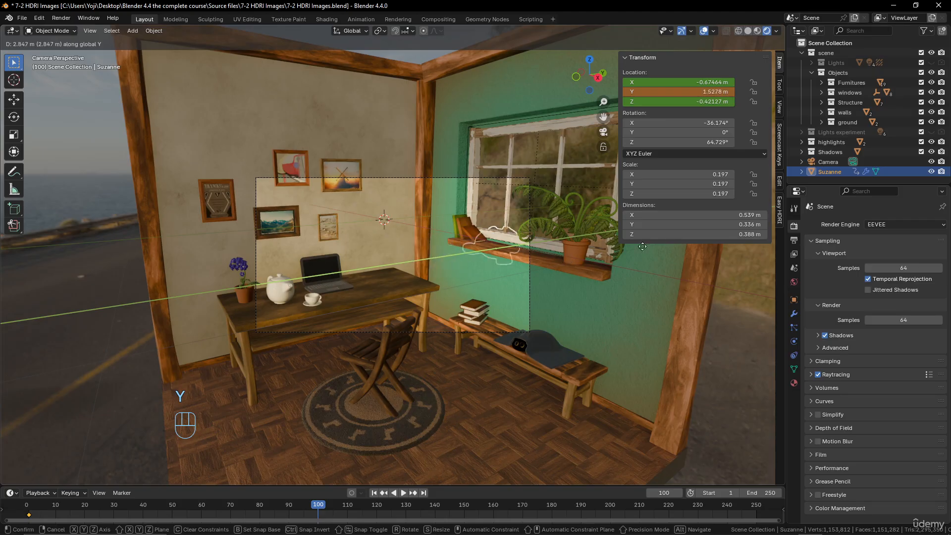
click(683, 242)
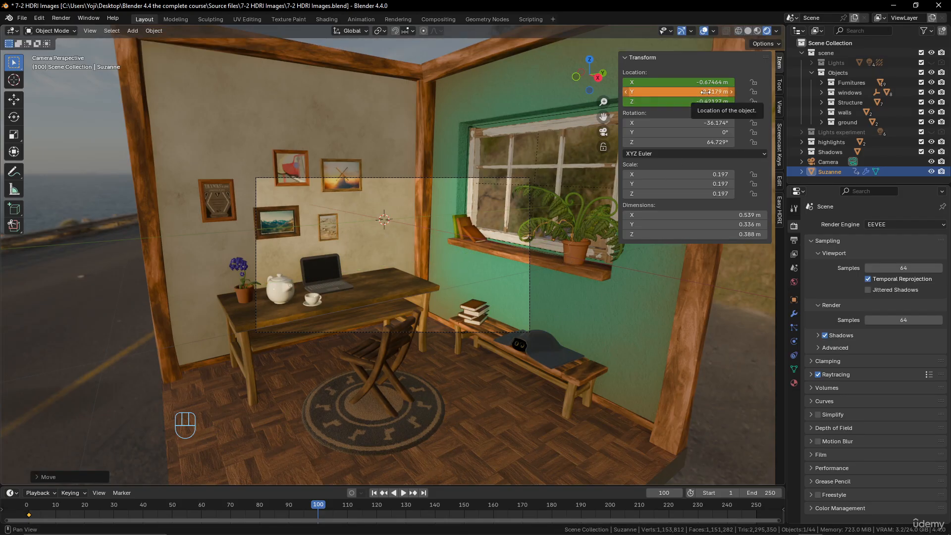
key(i)
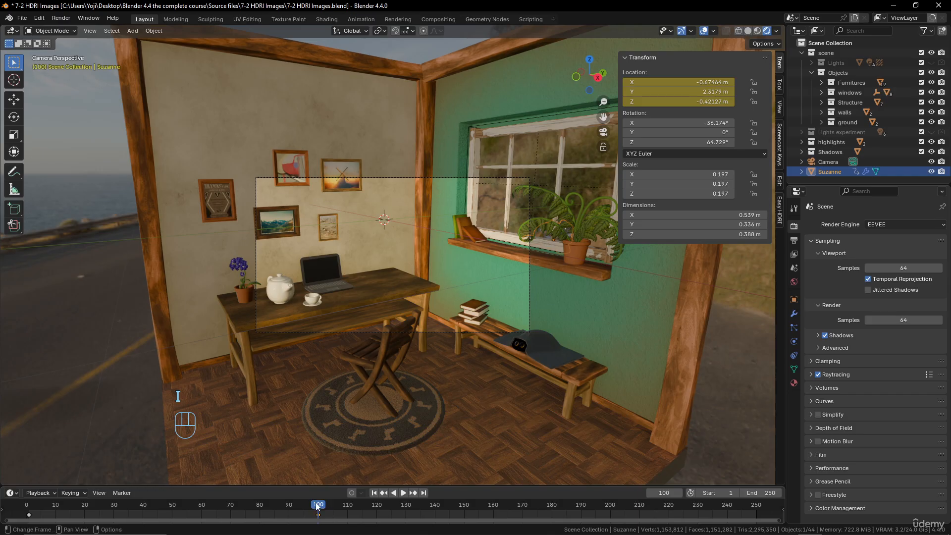
- Play and scrub through Suzanne's movement across the room, stopping at frame 50 with the head above the desk
click(96, 509)
key(space)
drag(95, 508, 171, 511)
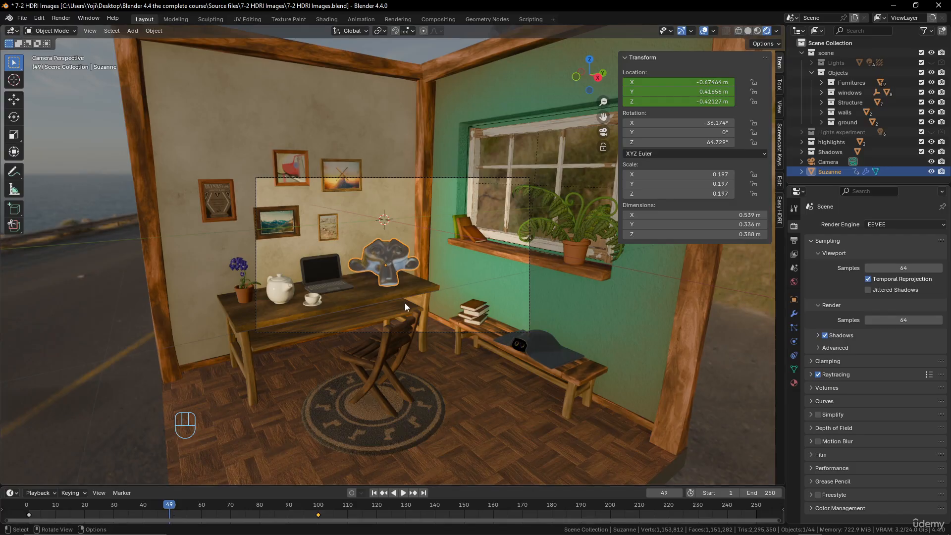
scroll(403, 302, up, 4)
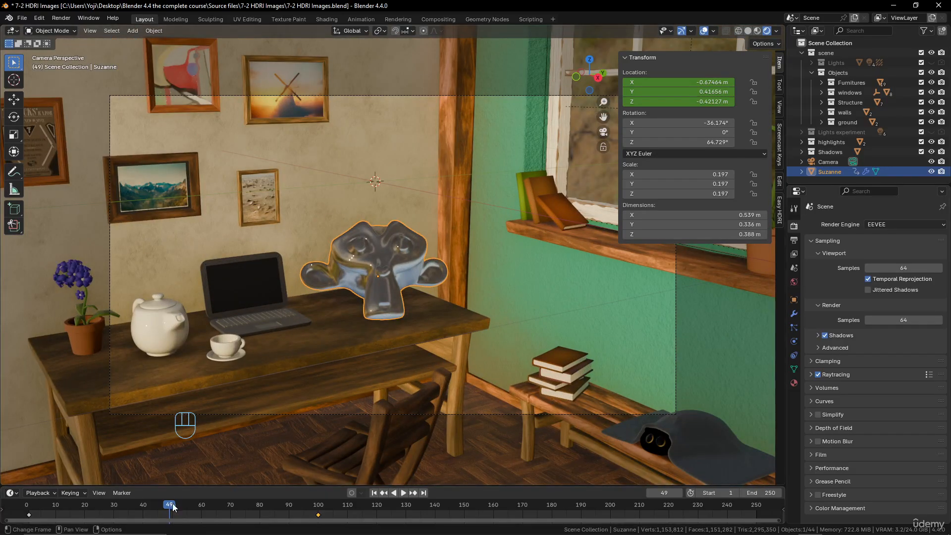
key(space)
drag(113, 498, 171, 495)
key(space)
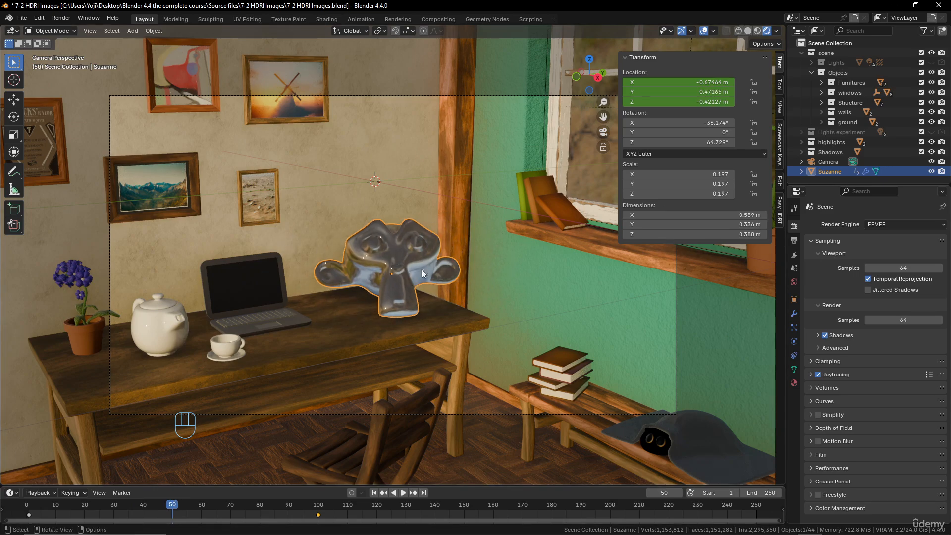
- Enable Motion Blur in the render settings with a Shutter of 0.92 and 5 Steps
click(818, 441)
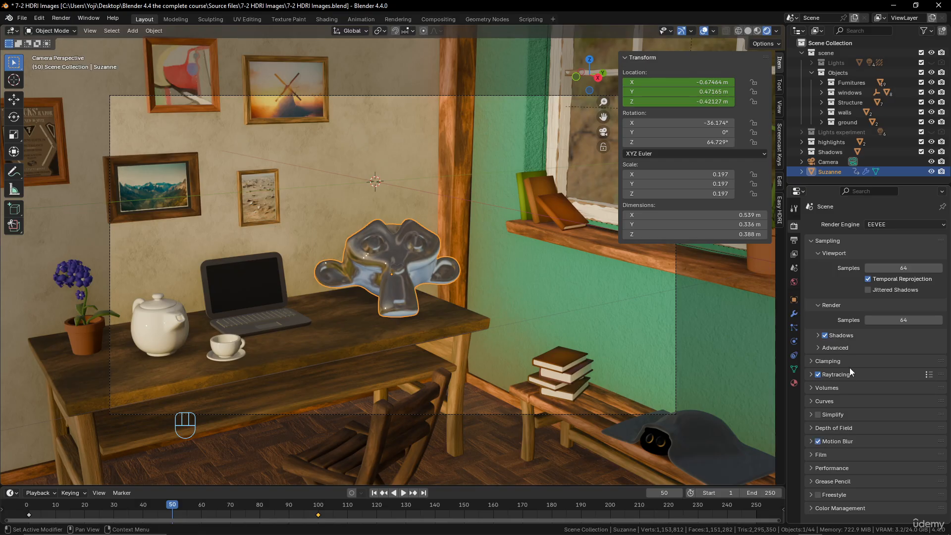
click(813, 441)
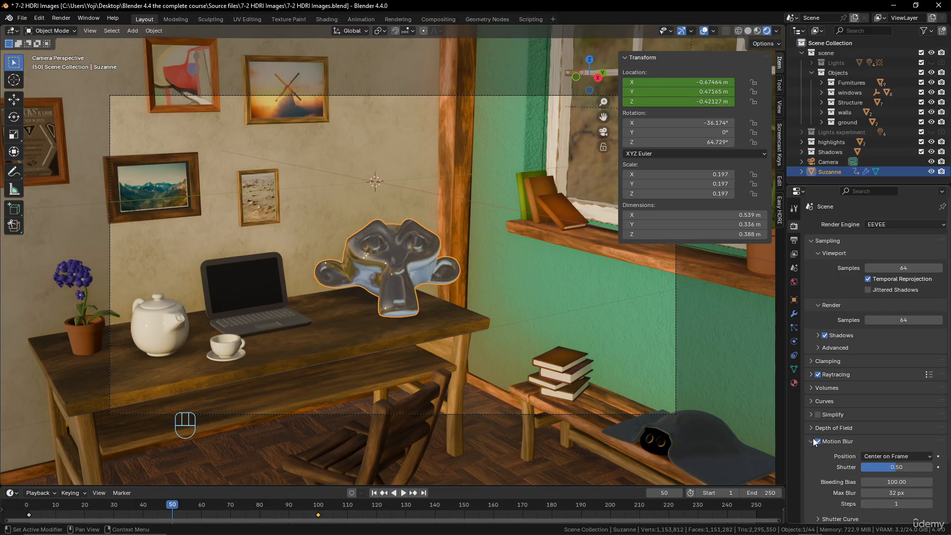
scroll(820, 428, down, 2)
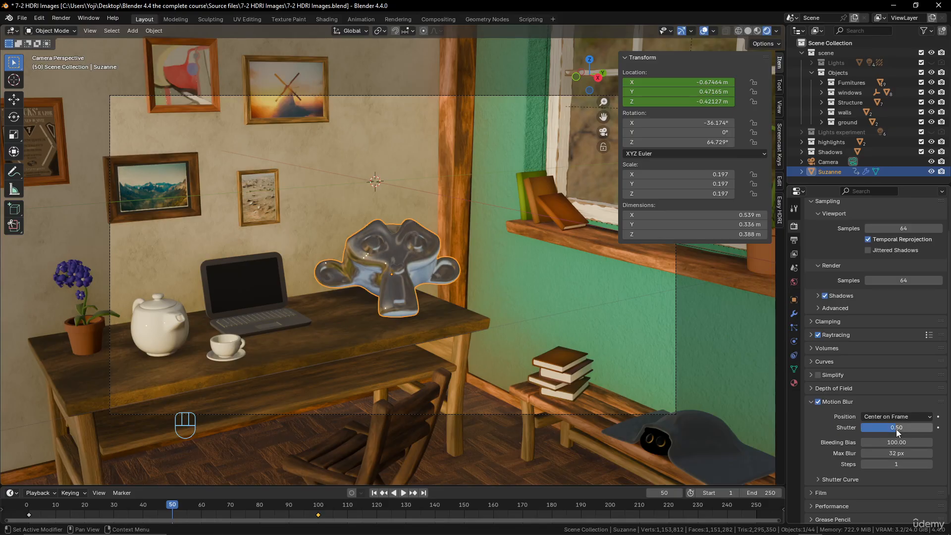
drag(899, 430, 928, 430)
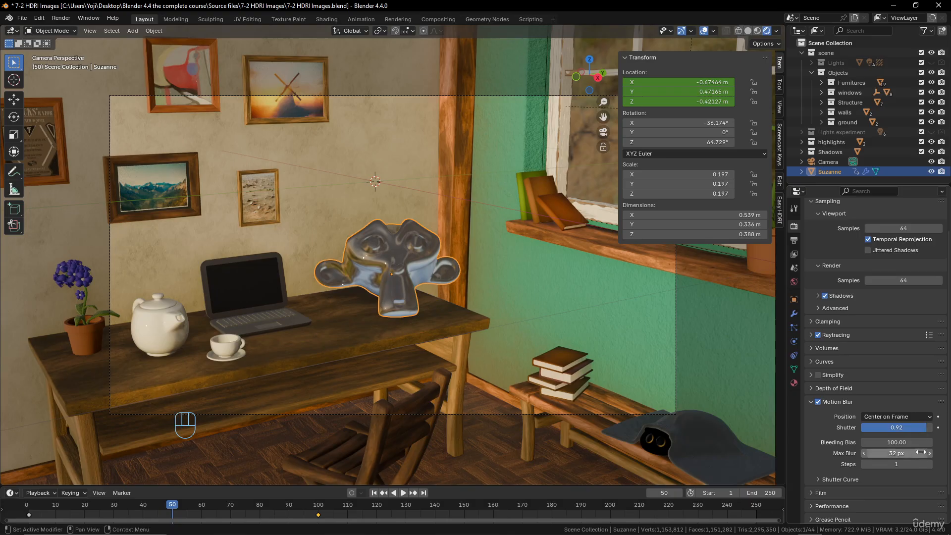
click(930, 465)
click(931, 465)
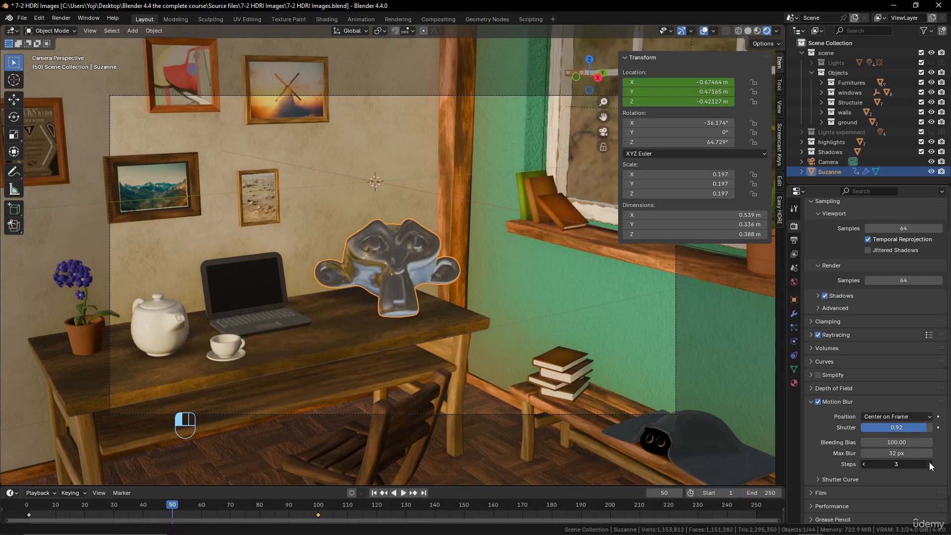
click(930, 465)
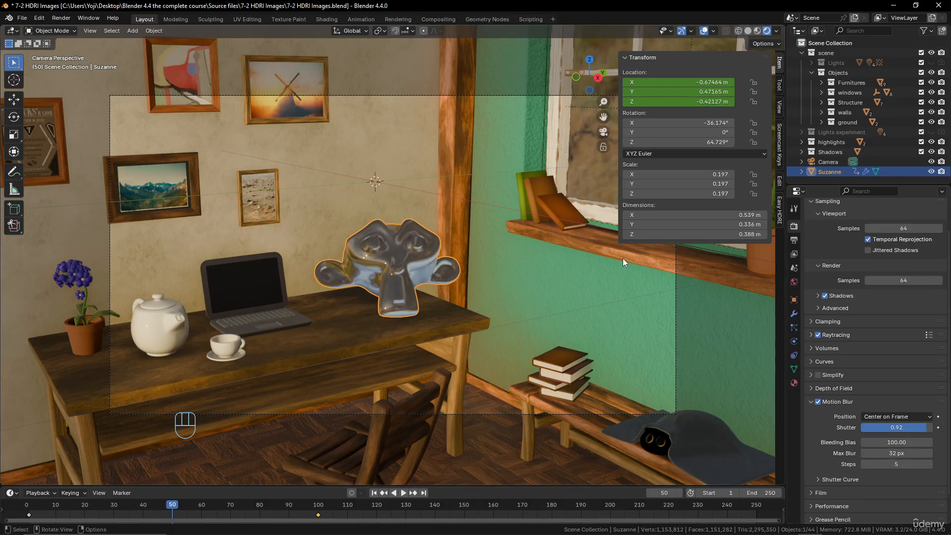
- Render frame 50 and inspect the motion blur on the Suzanne head, closing the render window when done
key(F12)
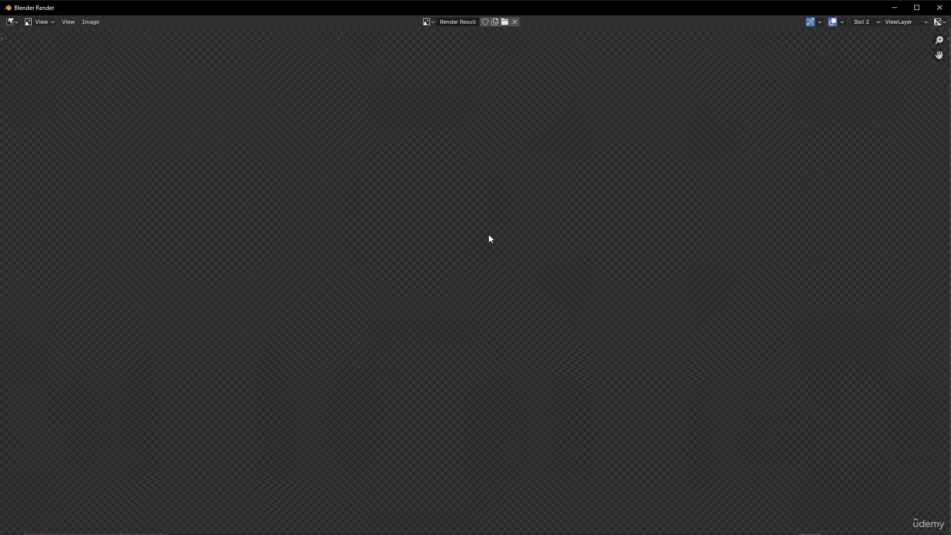
scroll(502, 280, down, 4)
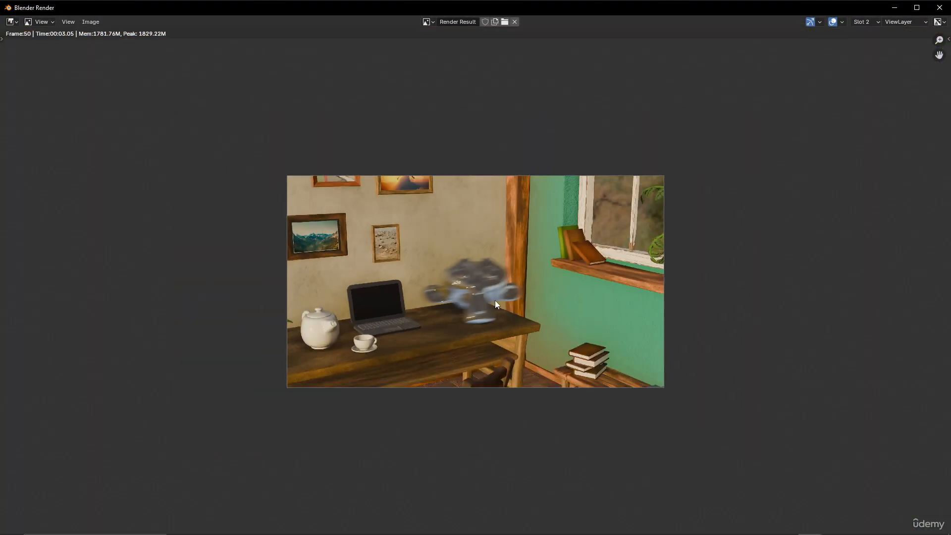
scroll(496, 304, up, 2)
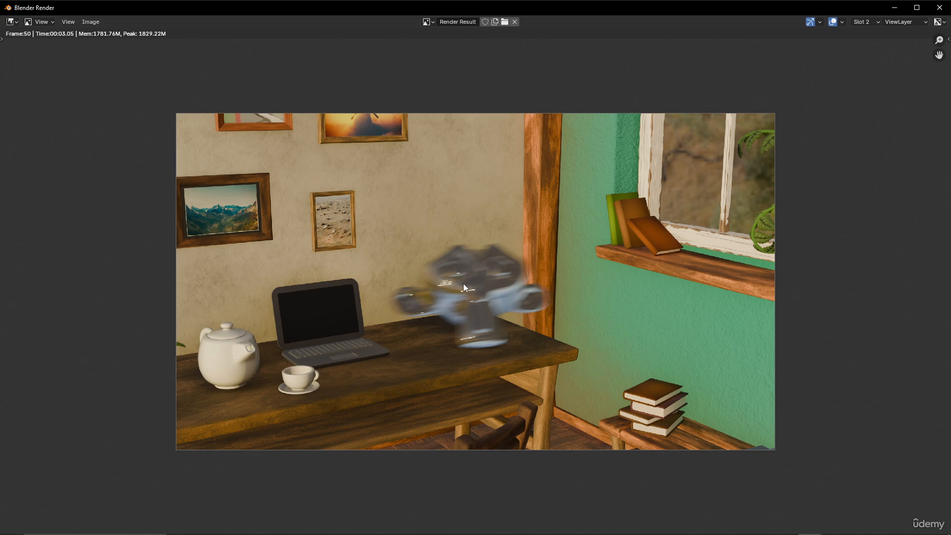
key(Escape)
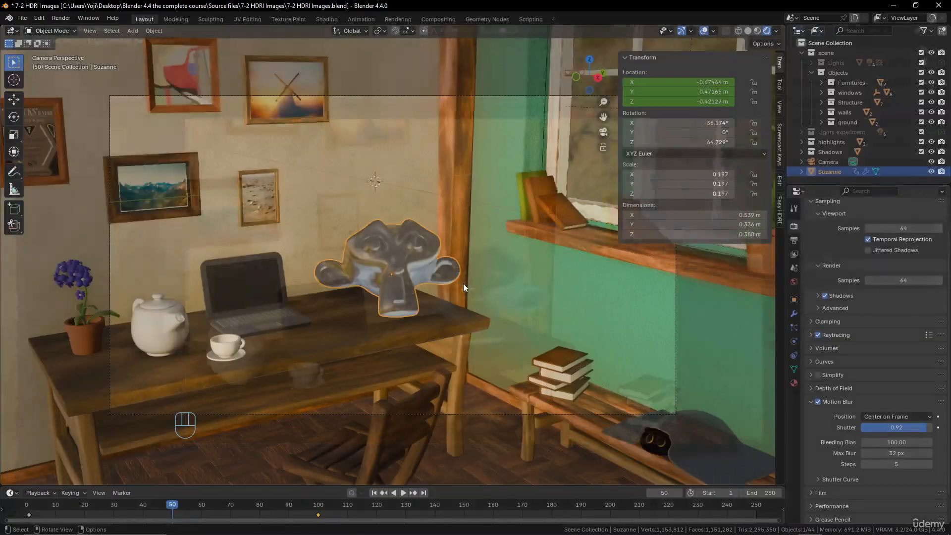
- Switch the render engine back to Cycles and expand its Motion Blur settings
scroll(839, 303, up, 2)
scroll(838, 303, up, 1)
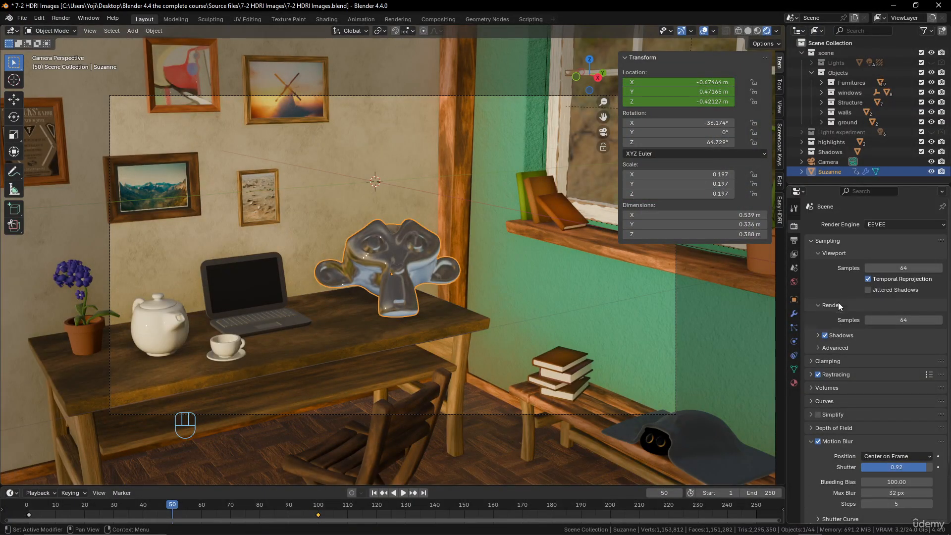
click(916, 225)
click(884, 257)
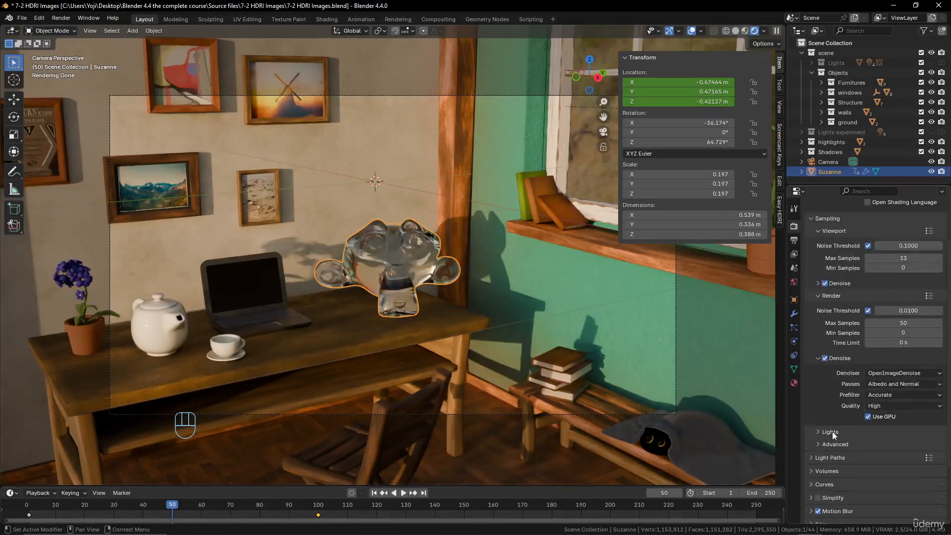
scroll(826, 456, down, 5)
click(807, 473)
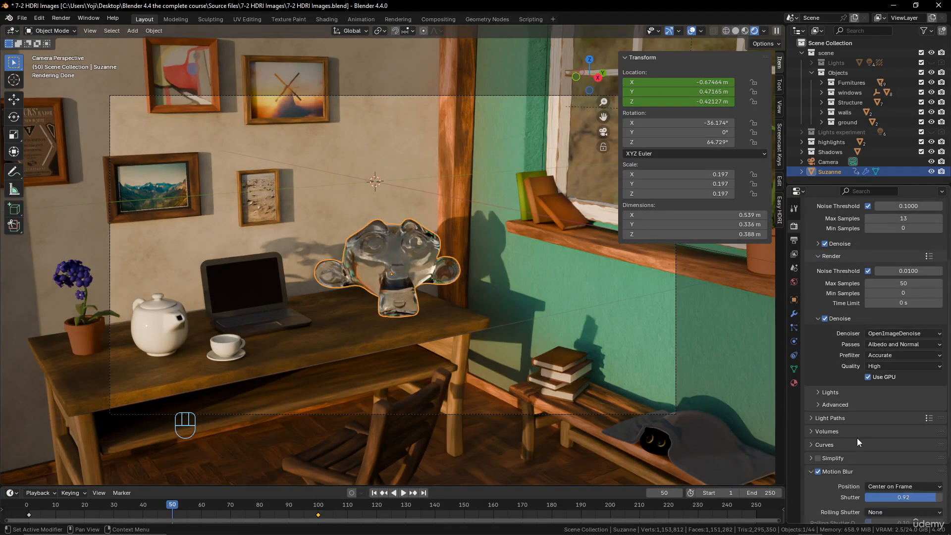
- Set the Motion Blur Shutter to 0.59, then render frame 50 to check the blur on Suzanne and dismiss the render window
scroll(857, 438, down, 3)
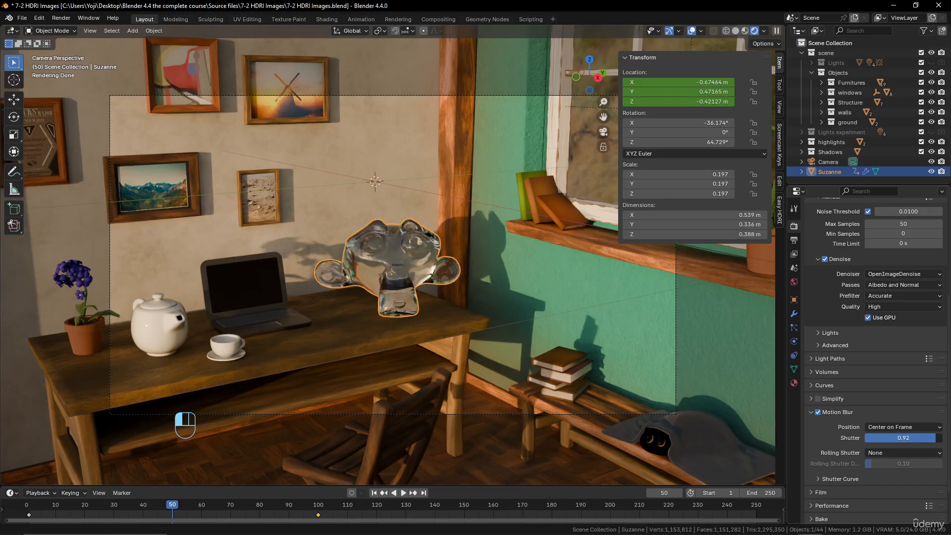
drag(883, 438, 857, 438)
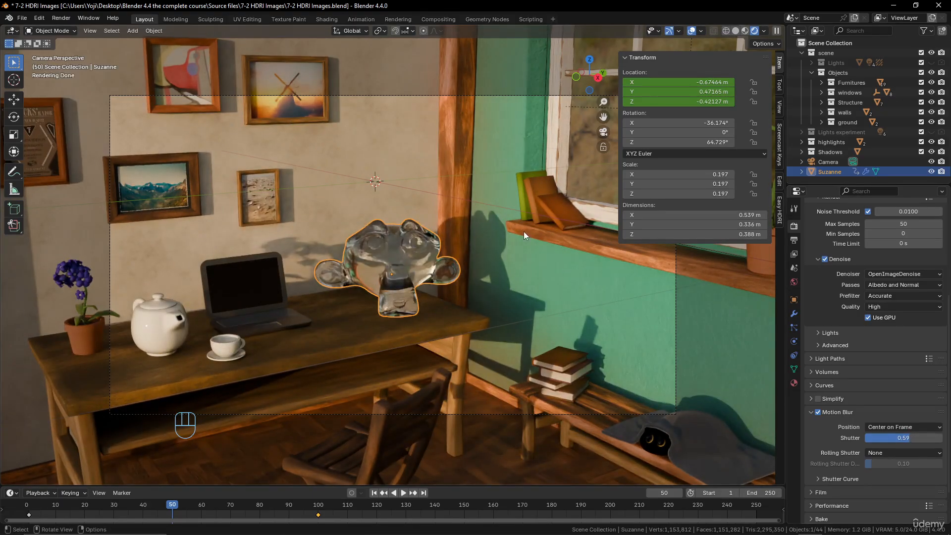
key(F12)
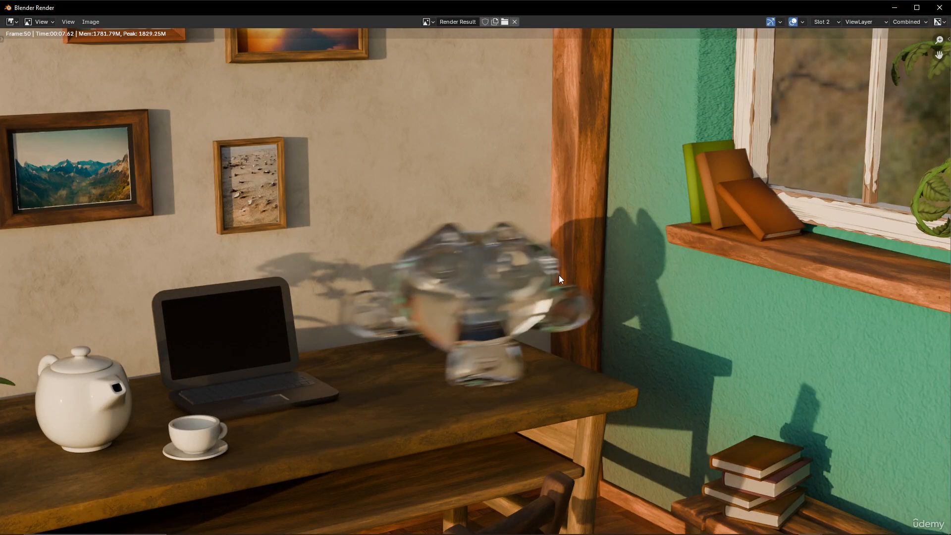
click(895, 7)
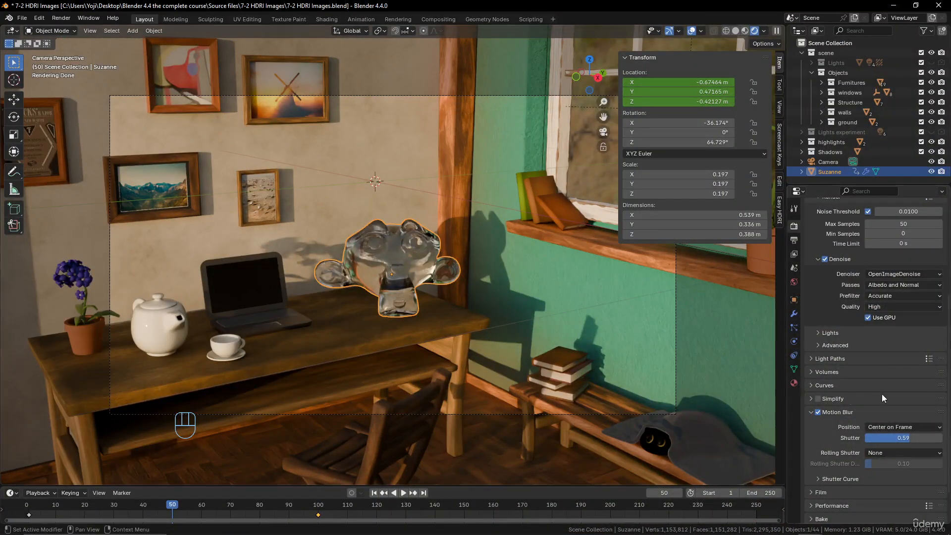
- Expand the Film settings and try the Transparent option with the whole room in view, switching it back off
scroll(882, 396, down, 2)
scroll(882, 395, down, 1)
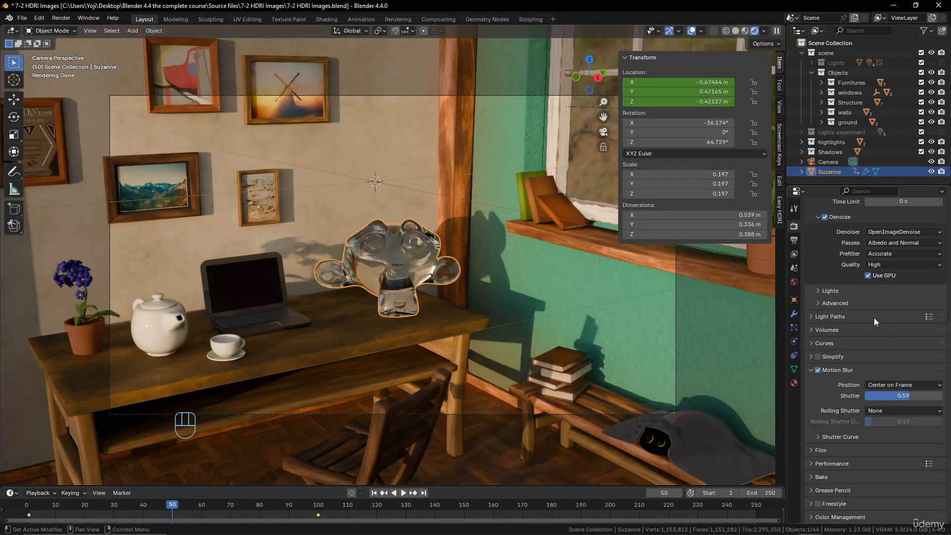
click(809, 450)
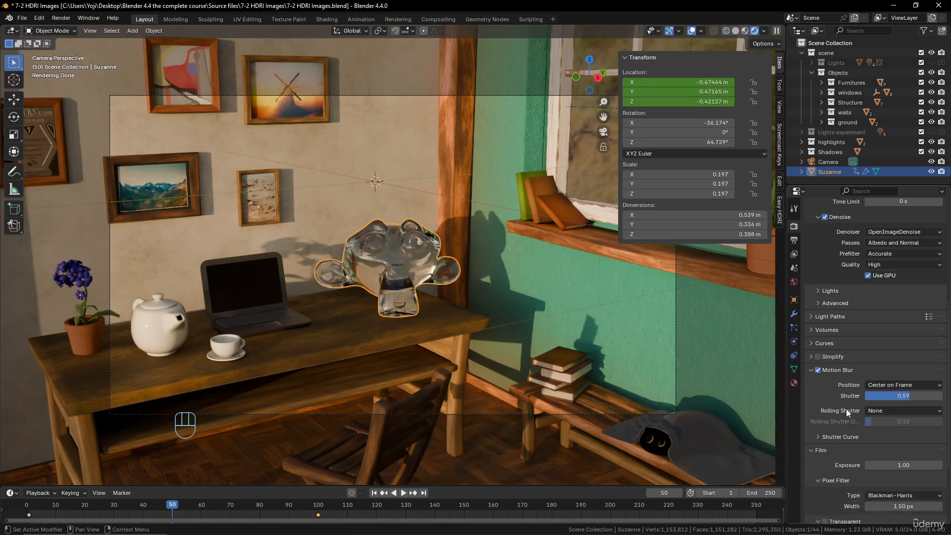
scroll(846, 409, down, 4)
scroll(536, 345, down, 5)
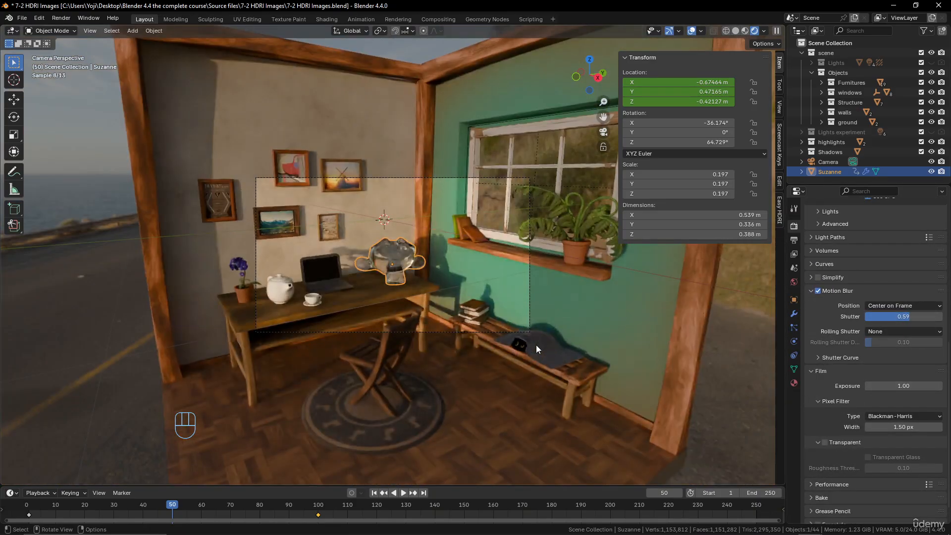
scroll(536, 344, down, 2)
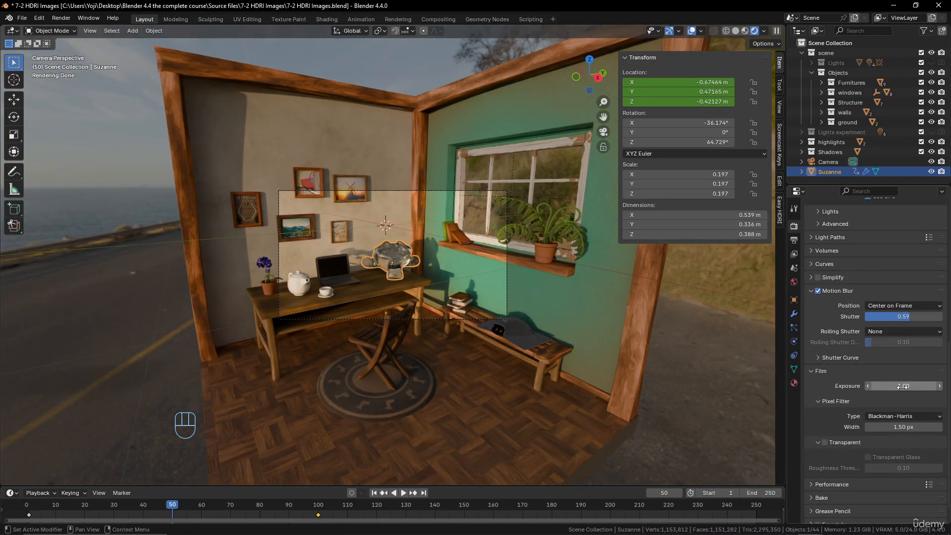
click(824, 442)
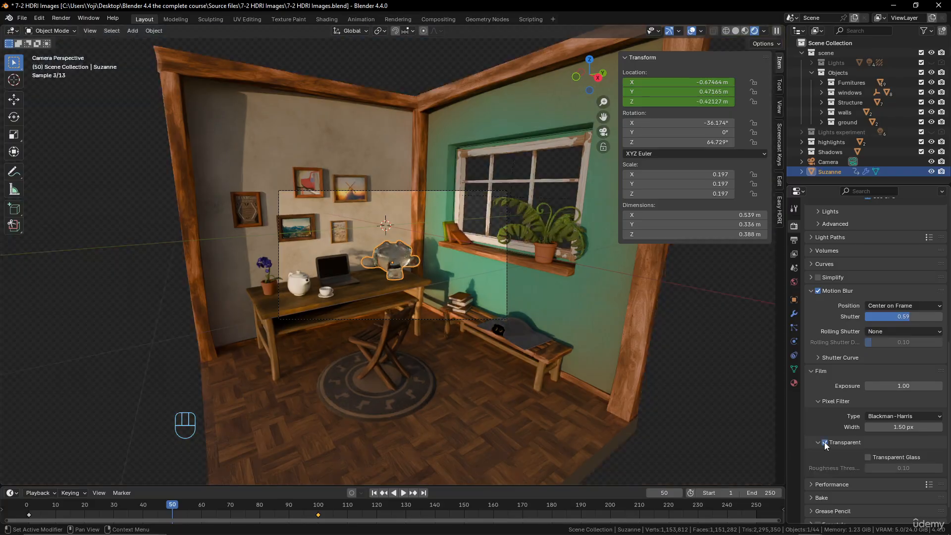
click(824, 442)
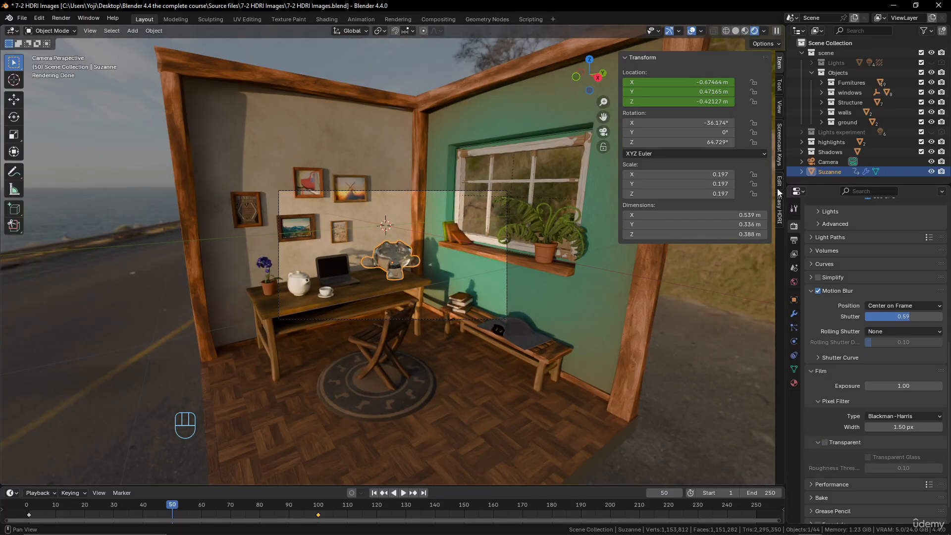
- Show the Easy HDRI settings and compare their transparent background toggle with the Film Transparent option
click(781, 213)
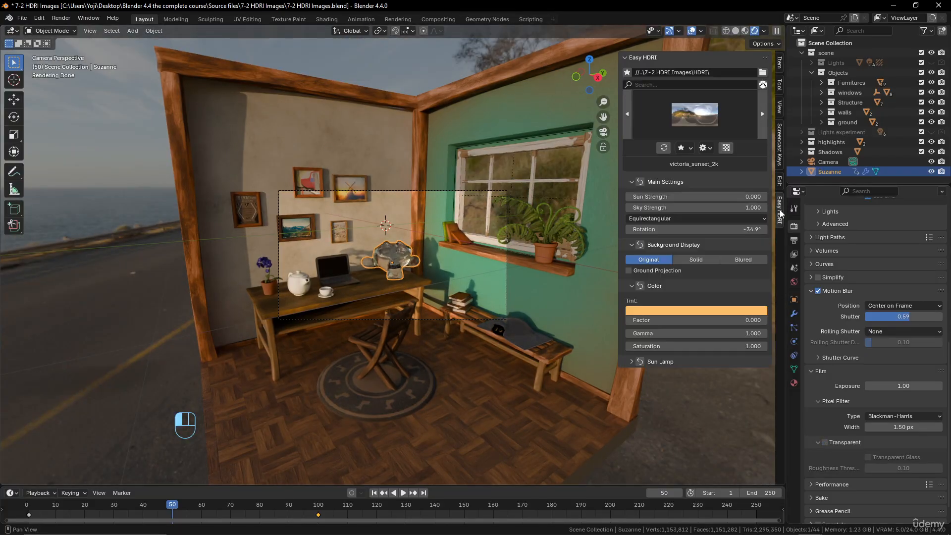
click(727, 148)
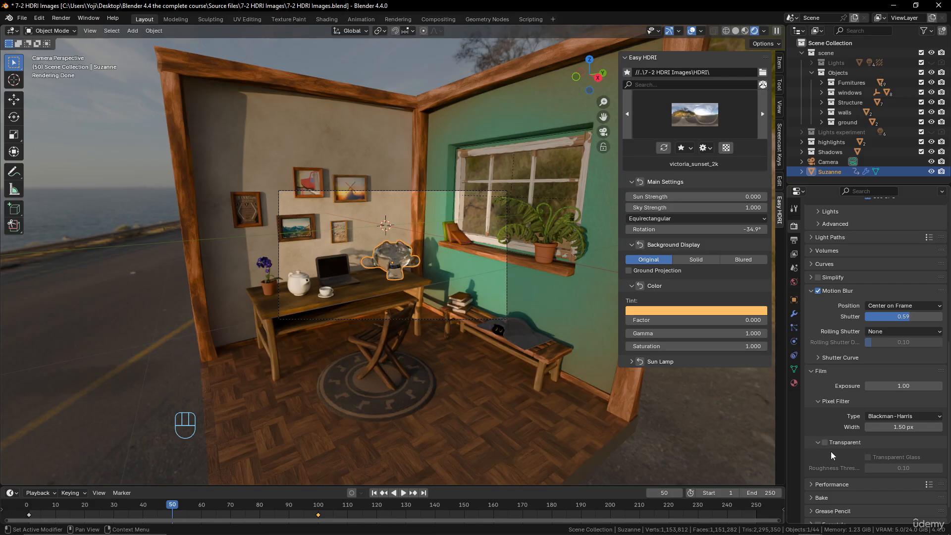
scroll(840, 442, down, 1)
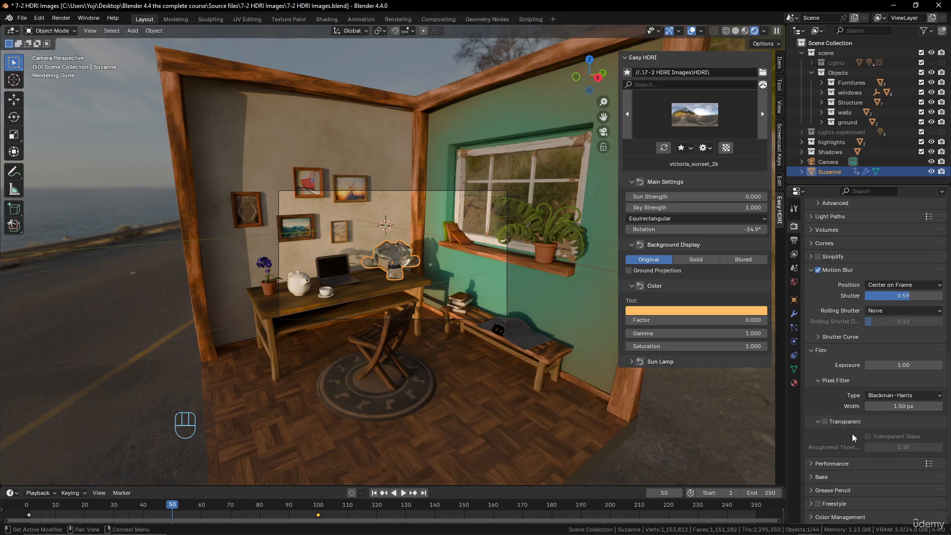
scroll(853, 364, up, 3)
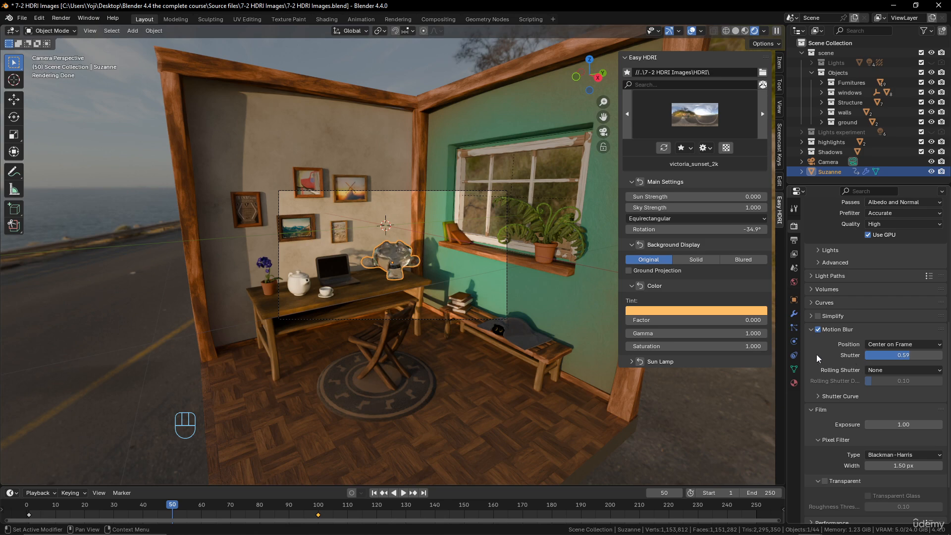
- Collapse the Motion Blur and Film settings and return to the Render Engine options
scroll(822, 359, down, 3)
click(811, 272)
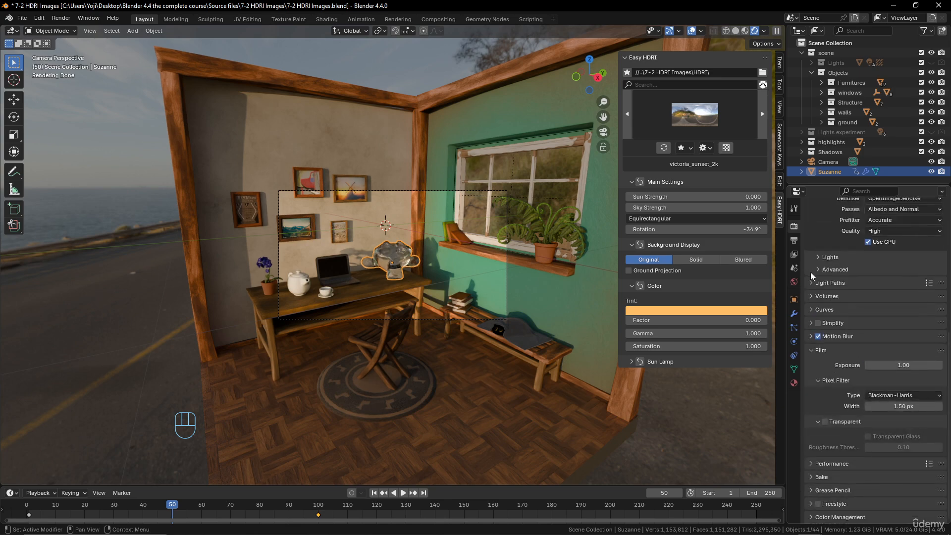
click(812, 350)
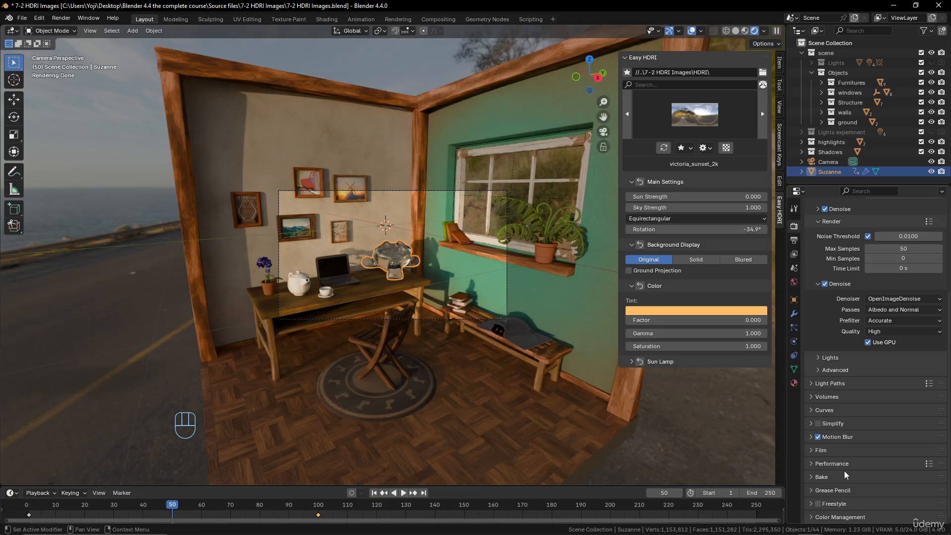
scroll(874, 264, up, 5)
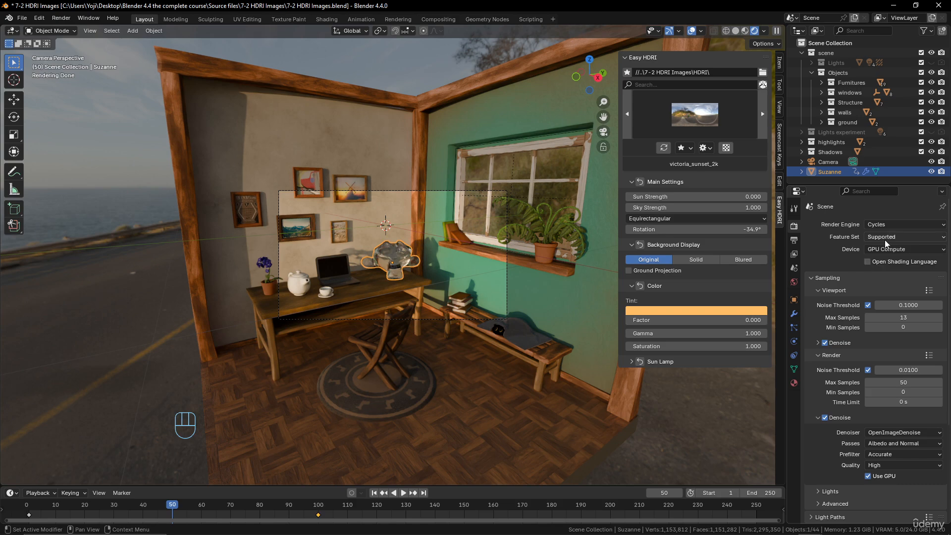